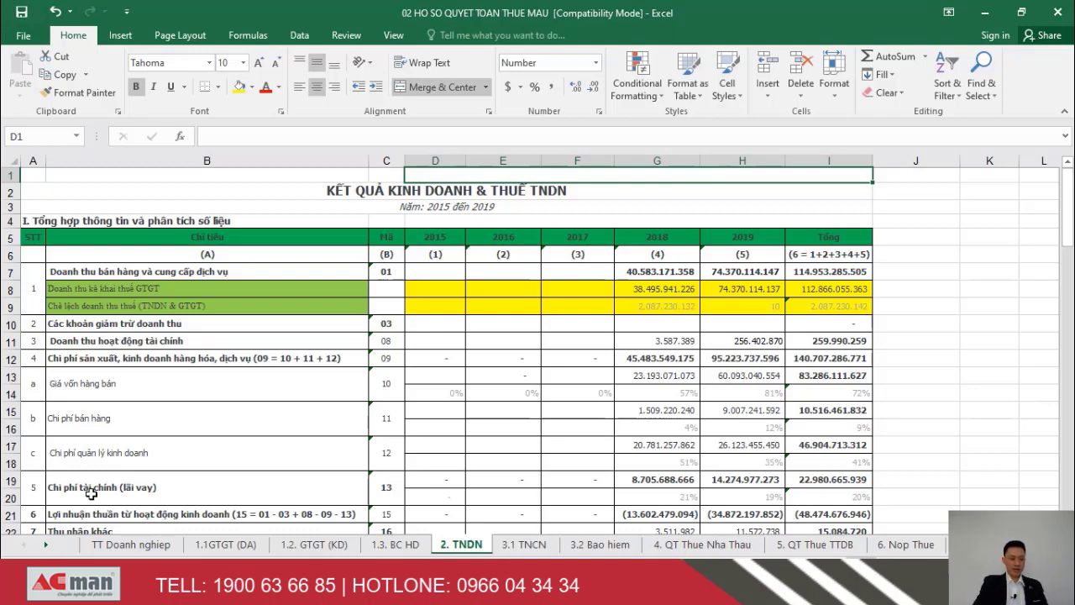
Open the TT Doanh nghiep sheet and skim the document request form from its first row to the bank account section heading
left_click(131, 545)
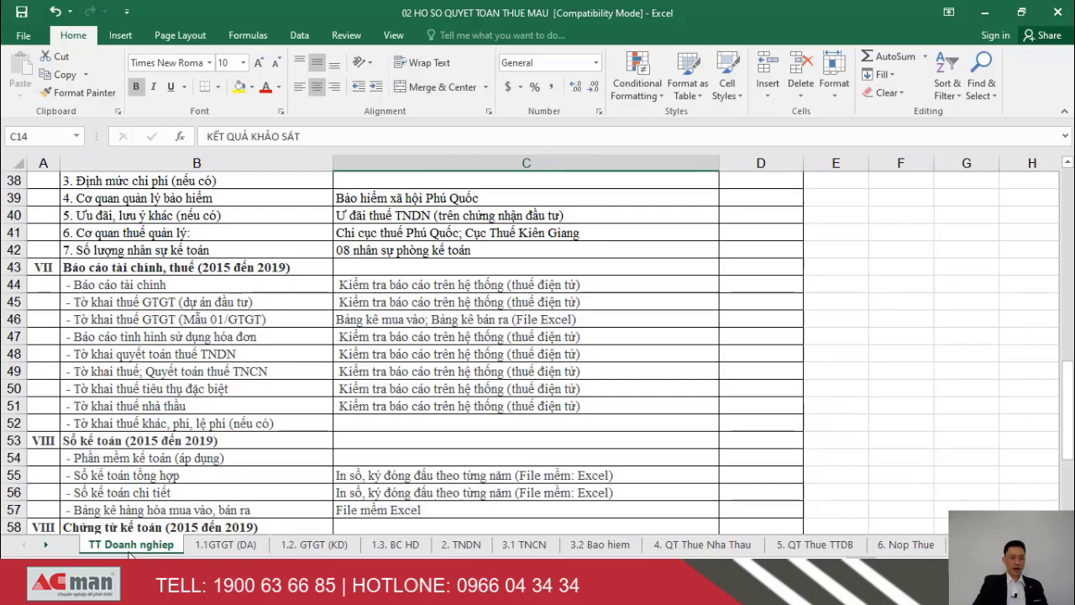
key("ctrl+Up")
key("ctrl+Up")
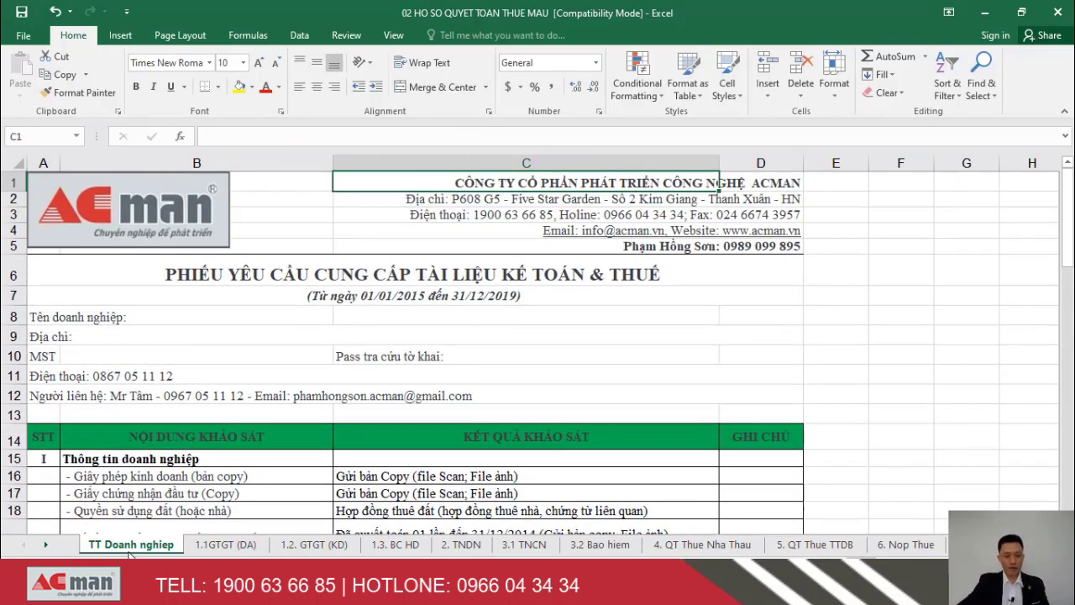
key("Down")
key("Down")
key("Down")
key("Down")
key("Down")
key("Down")
key("Down")
key("Down")
key("Down")
key("Down")
key("Down")
key("Down")
key("Down")
key("Down")
key("Down")
key("Down")
key("Down")
key("Down")
key("Down")
key("Down")
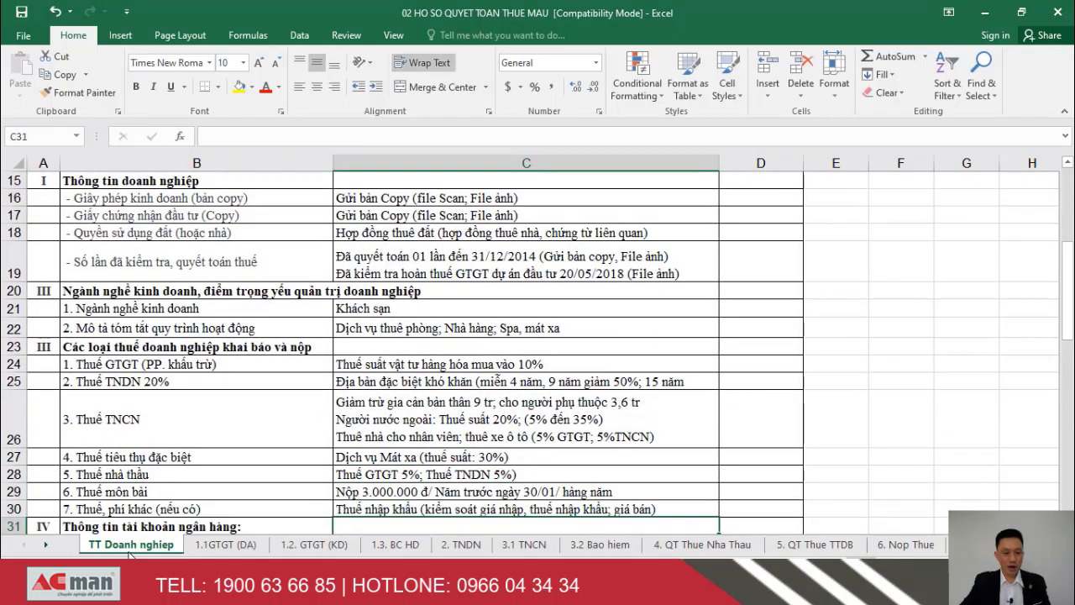
Go back up to the letterhead and company detail fields of the document request form
key("Up")
key("Up")
key("Up")
key("Up")
key("Up")
key("Up")
key("Up")
key("Up")
key("Up")
key("Up")
key("Up")
key("Up")
key("Up")
key("Up")
key("Up")
key("Up")
key("Up")
key("Up")
key("Up")
key("Up")
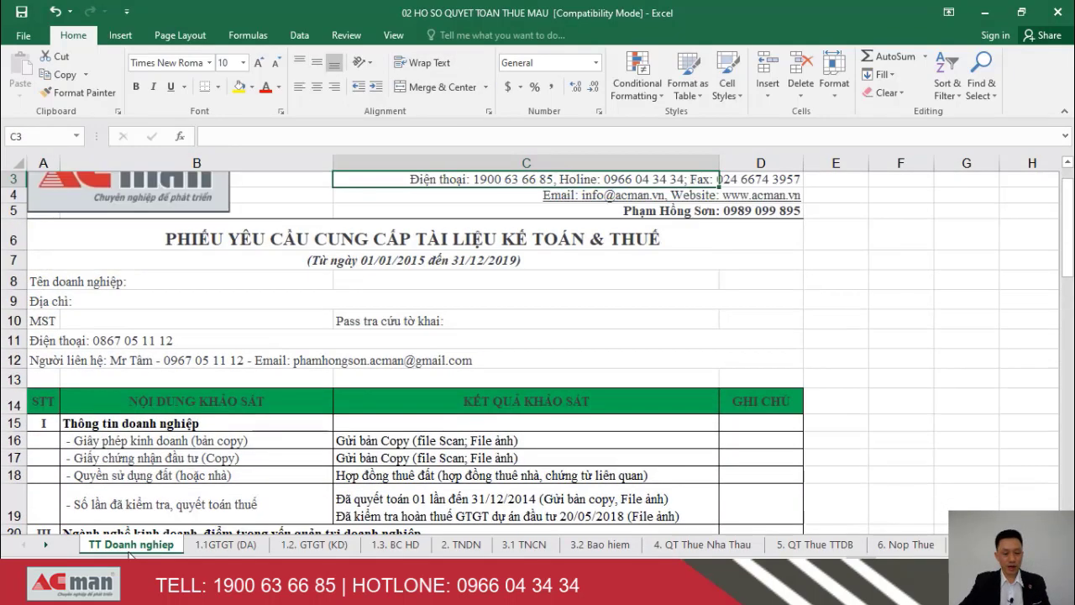
key("Up")
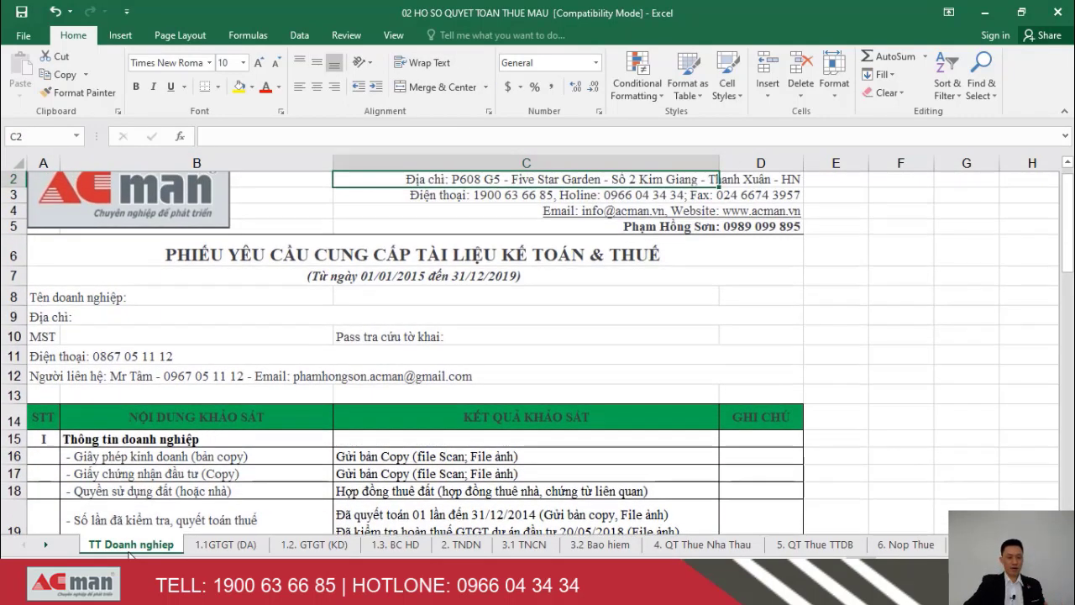
Examine the start of the survey table, focusing on the business licence row under Thông tin doanh nghiệp
key("Down")
key("Down")
key("Down")
key("Down")
key("Down")
key("Down")
key("Down")
key("Down")
key("Down")
key("Down")
key("Down")
key("Down")
key("Down")
key("Down")
key("Down")
key("Down")
key("Down")
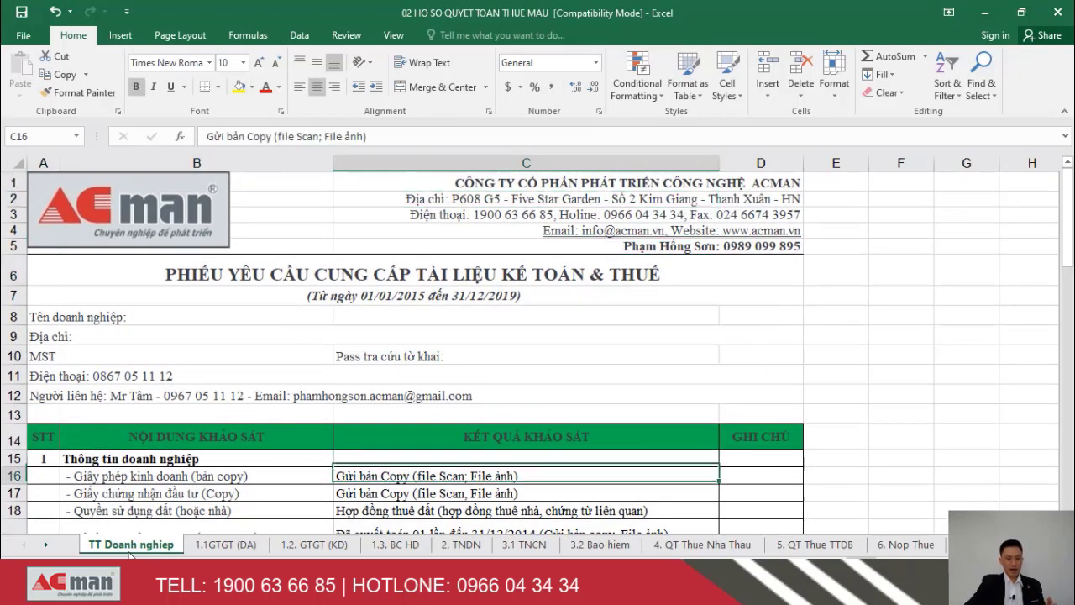
key("Down")
key("Down")
key("Up")
key("Up")
key("Up")
key("Up")
key("Up")
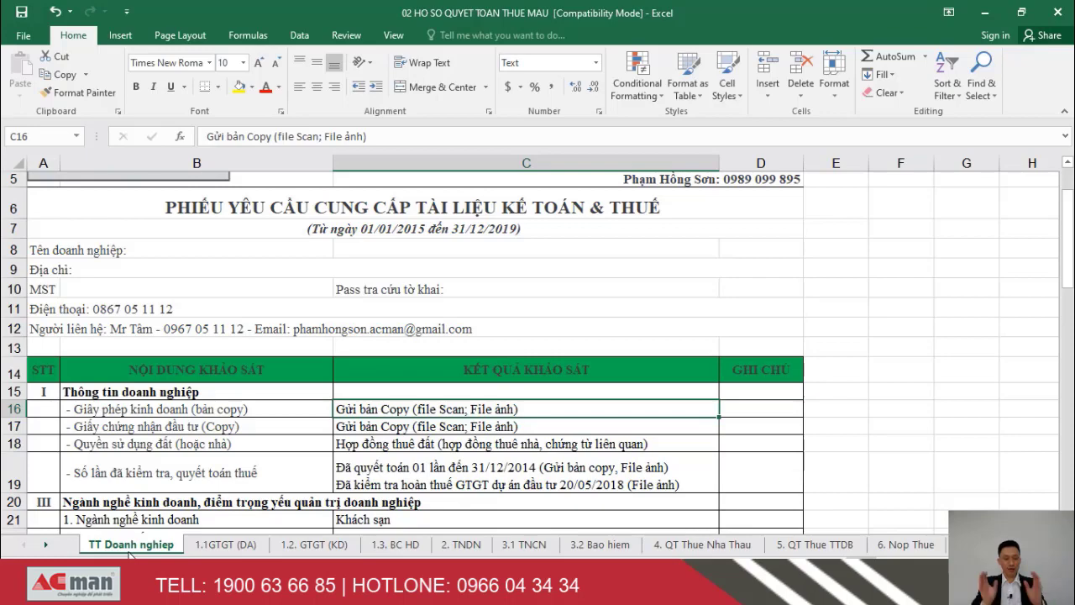
Review the investment certificate, land use and past tax inspection rows, through to the business line row under Ngành nghề kinh doanh
key("Down")
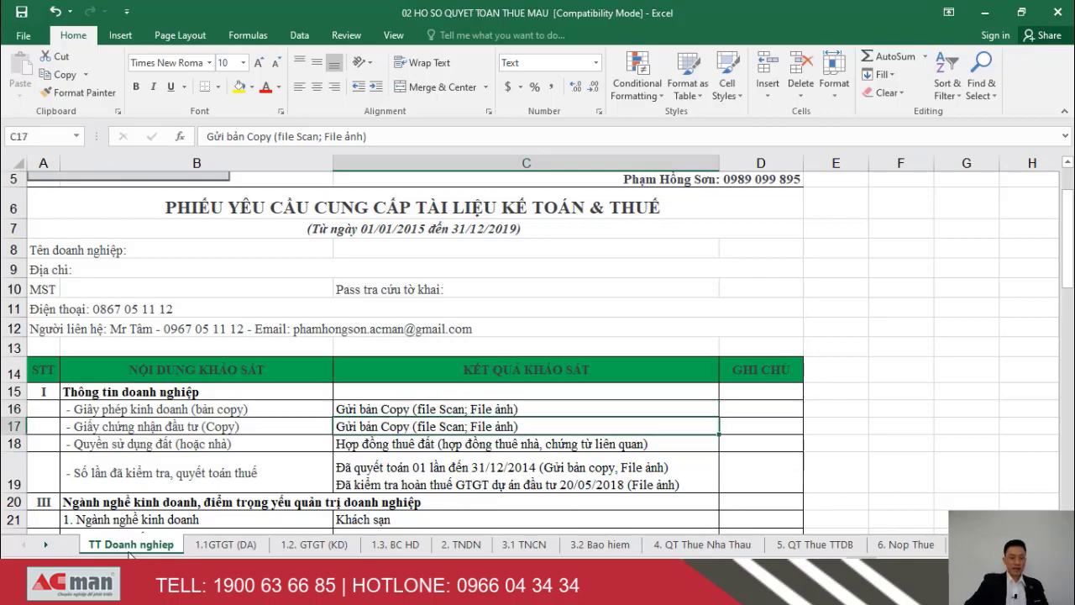
key("Down")
key("Down")
key("Down")
key("Down")
key("Down")
key("Down")
key("Down")
key("Down")
key("Down")
key("Up")
key("Up")
key("Up")
key("Up")
key("Up")
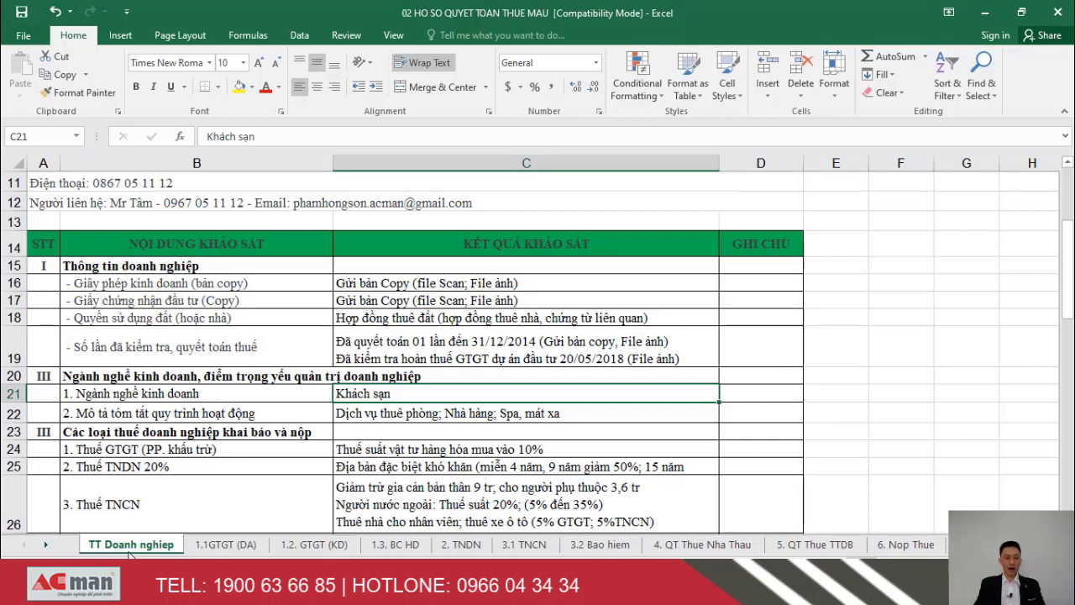
Skim the tax types section down to the bank accounts, and return to the VAT row (Thuế GTGT)
key("Down")
key("Down")
key("Down")
key("Down")
key("Down")
key("Down")
key("Down")
key("Down")
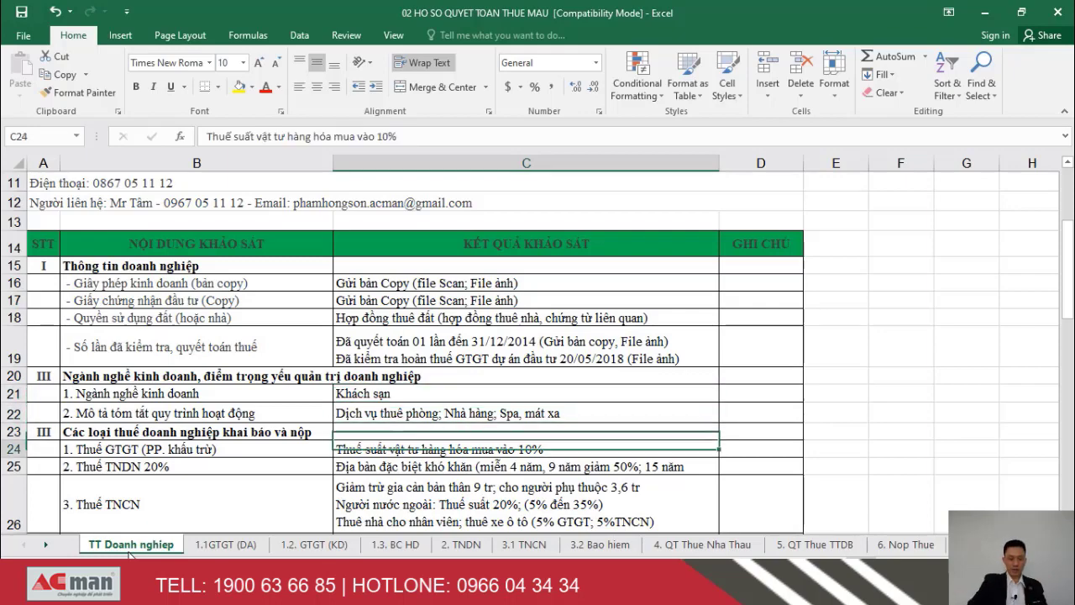
key("Down")
key("Down")
key("Down")
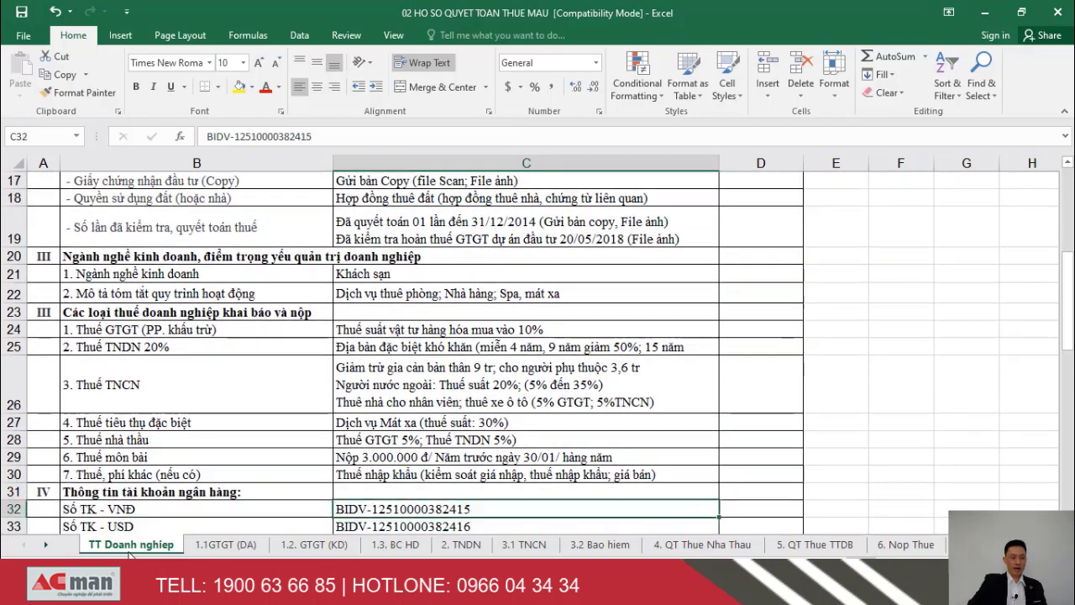
key("Up")
key("Up")
key("Up")
key("Up")
key("Up")
key("Up")
key("Up")
key("Up")
key("Up")
key("Up")
key("Down")
key("Down")
key("Down")
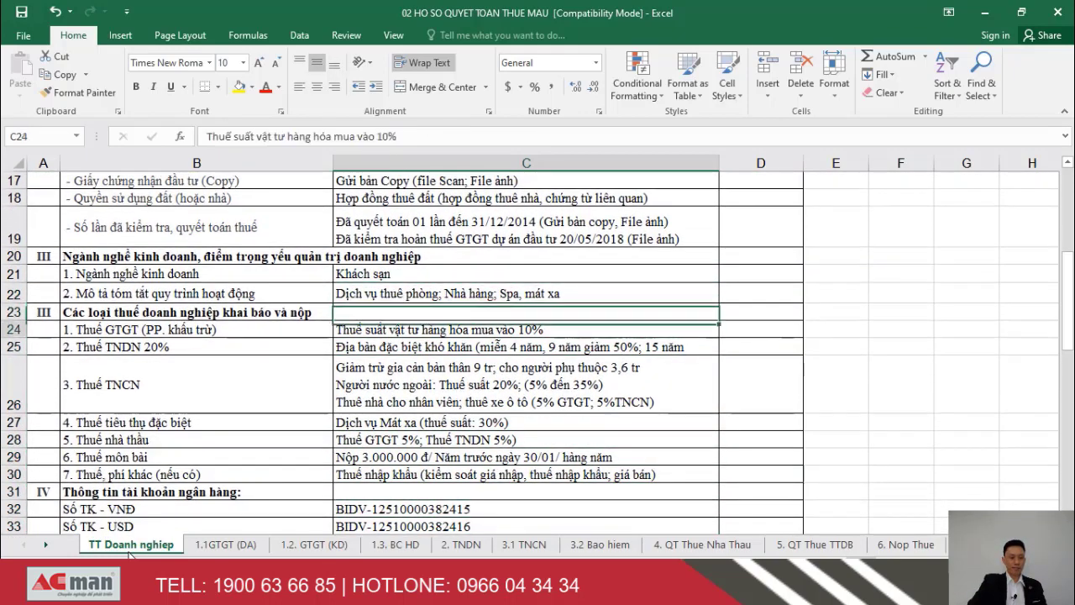
Read the tax types section row by row, from its heading through corporate, personal, special consumption, contractor and licence taxes to other taxes
key("Left")
key("Left")
key("Right")
key("Up")
key("Up")
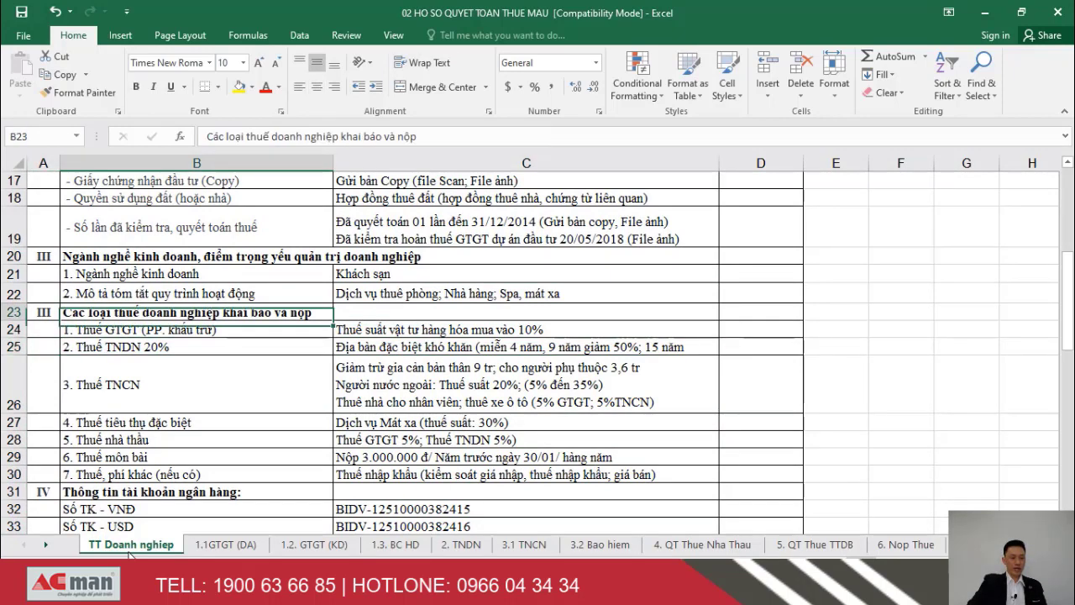
key("Down")
key("Down")
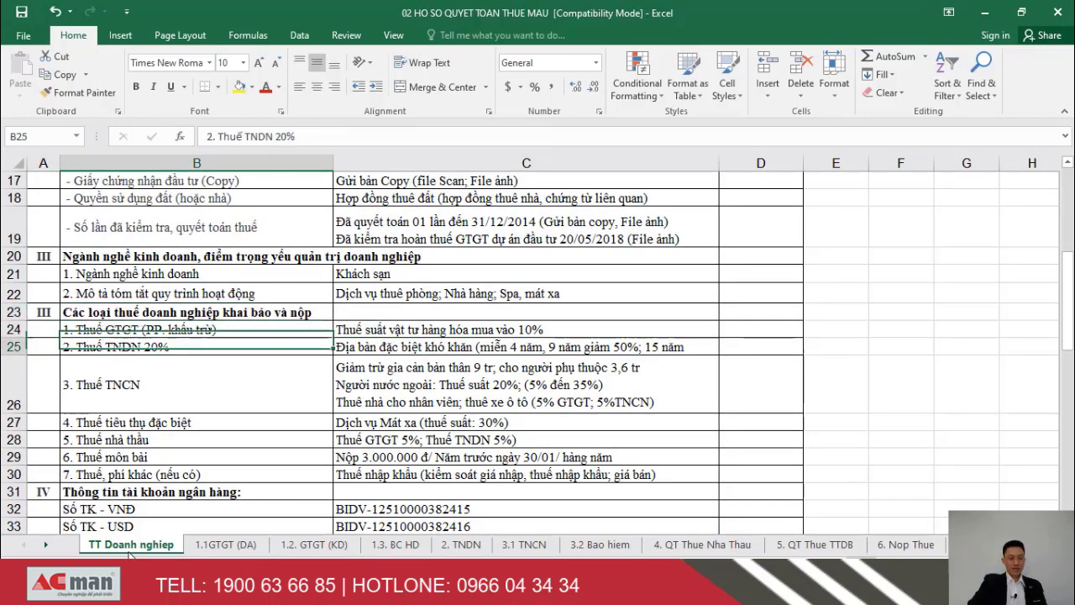
key("Right")
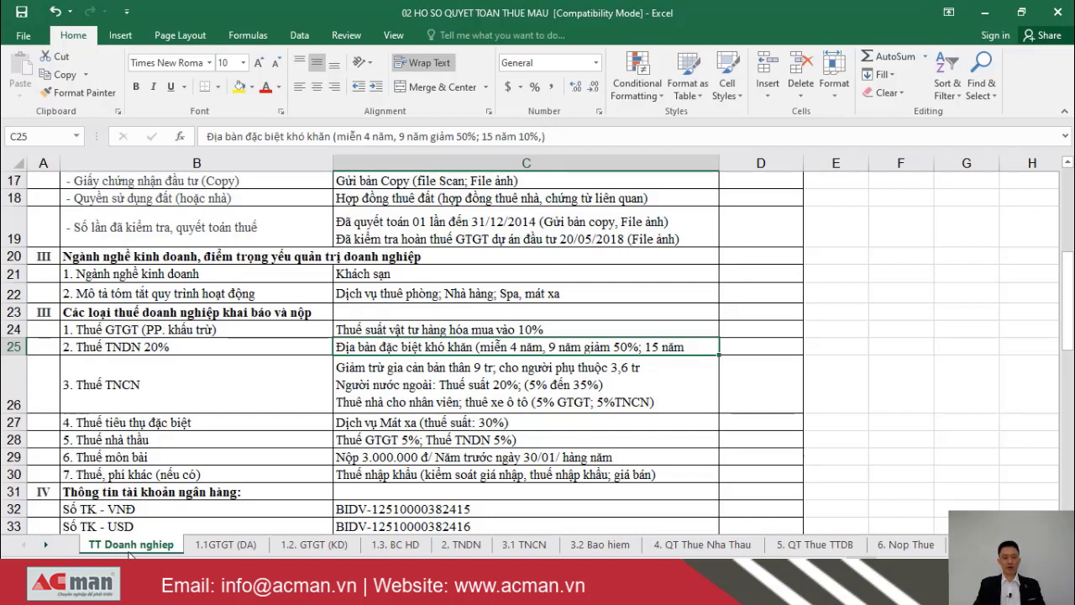
key("Down")
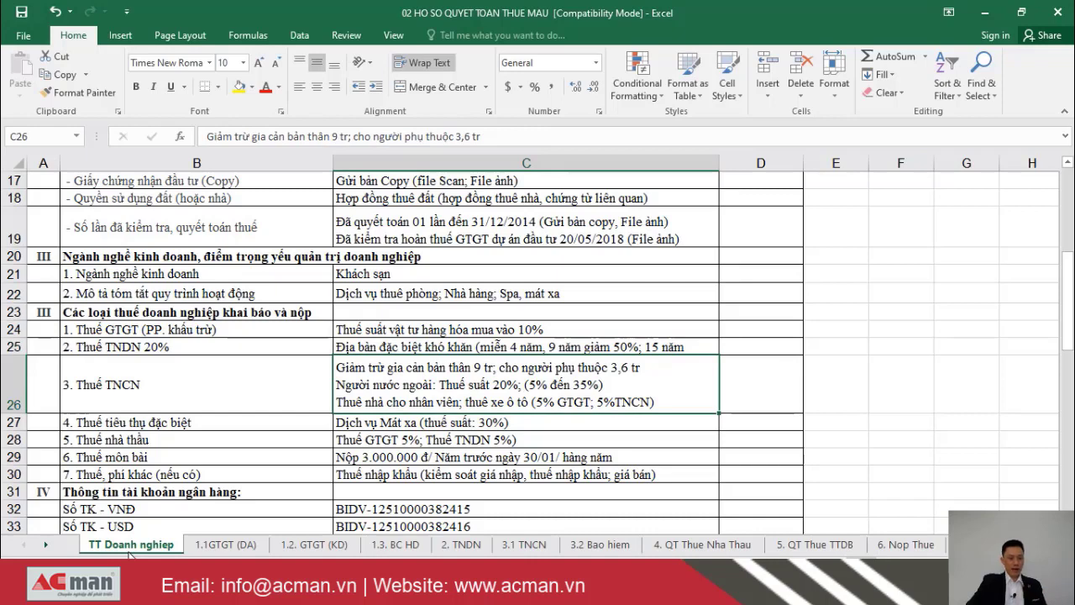
key("Down")
key("Down")
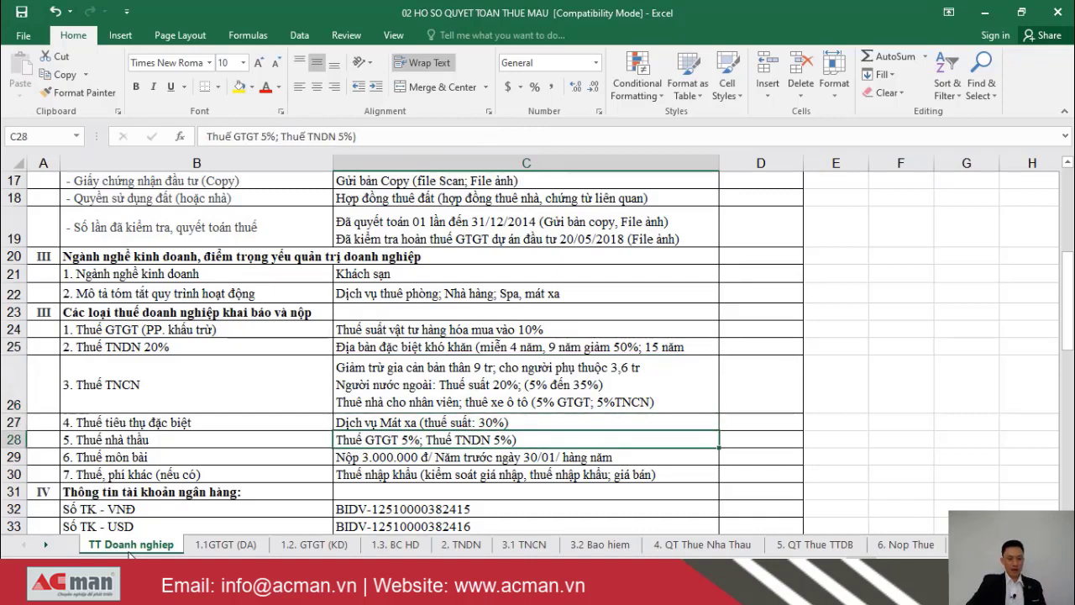
key("Down")
key("Down")
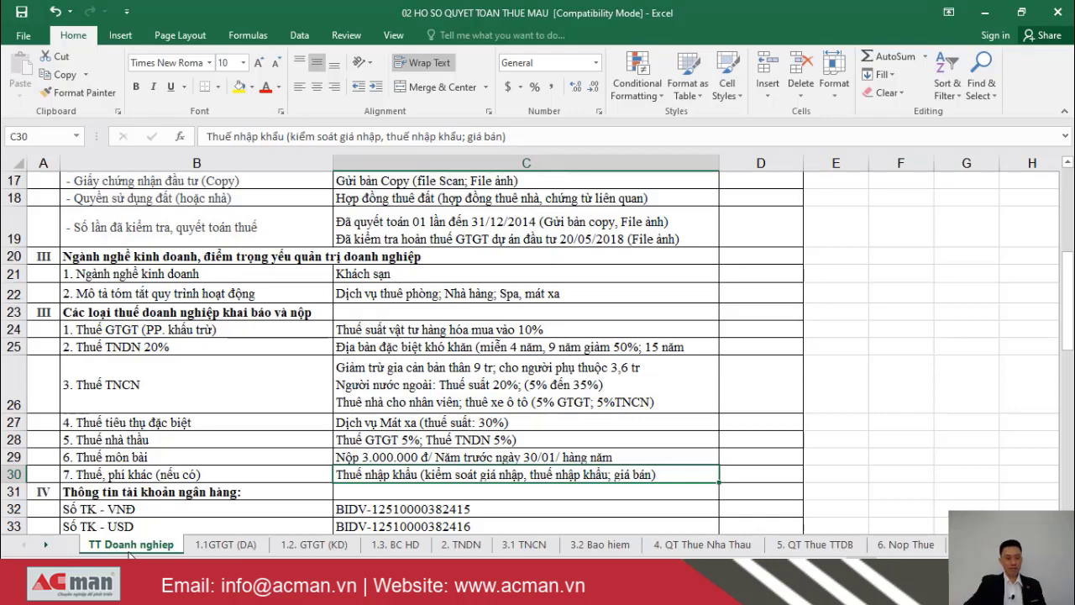
Review the bank account section and the accounting regime, depreciation method and cost norm rows in section V
key("Down")
key("Down")
key("Down")
key("Down")
key("Down")
key("Down")
key("Down")
key("Down")
key("Down")
key("Down")
key("Up")
key("Up")
key("Up")
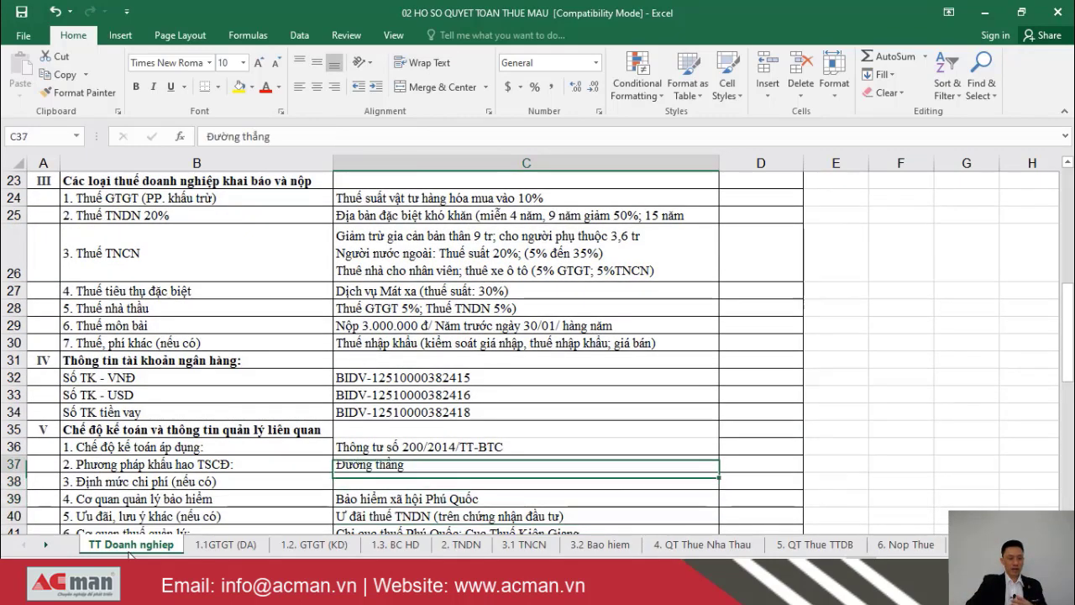
key("Up")
key("Up")
key("Up")
key("Down")
key("Down")
key("Down")
key("Down")
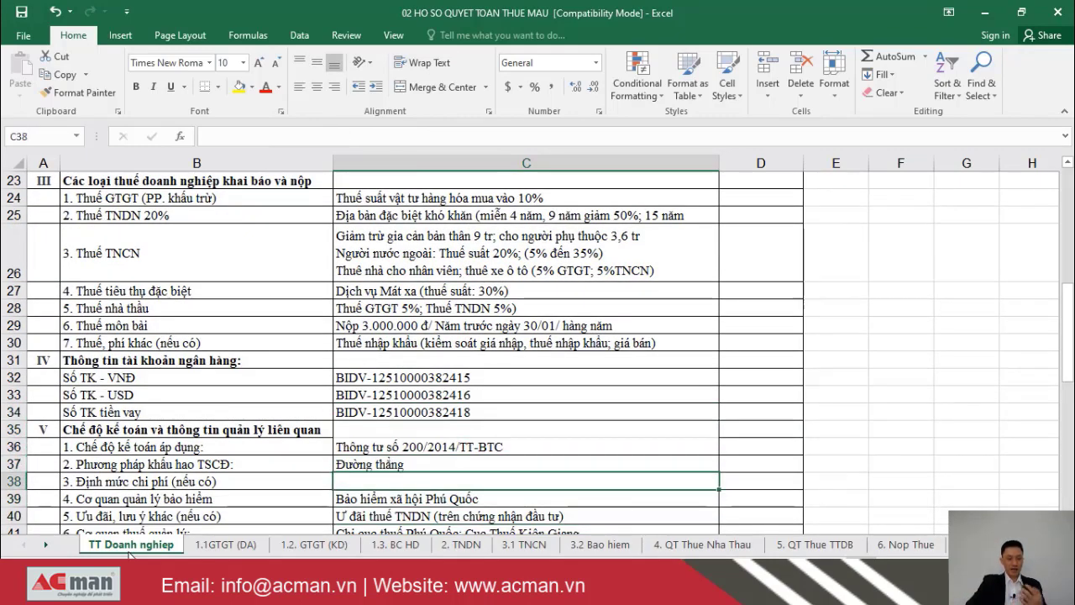
Examine the remaining management details, the 2015–2019 financial and tax report list, and the first accounting book rows
key("Down")
key("Down")
key("Down")
key("Down")
key("Down")
key("Down")
key("Down")
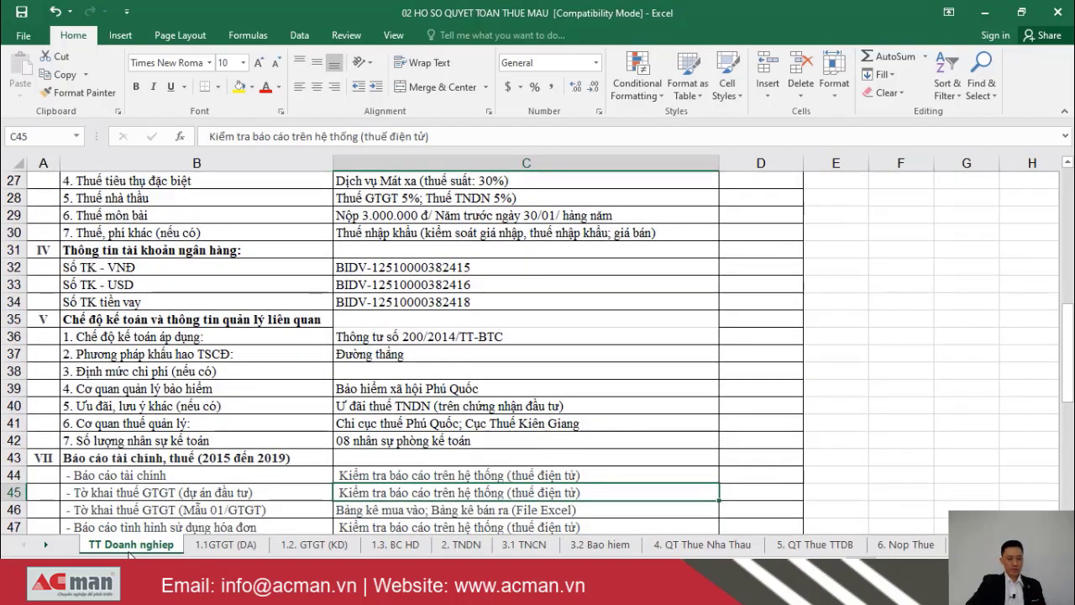
key("Down")
key("Down")
key("Down")
key("Down")
key("Down")
key("Down")
key("Down")
key("Down")
key("Down")
key("Down")
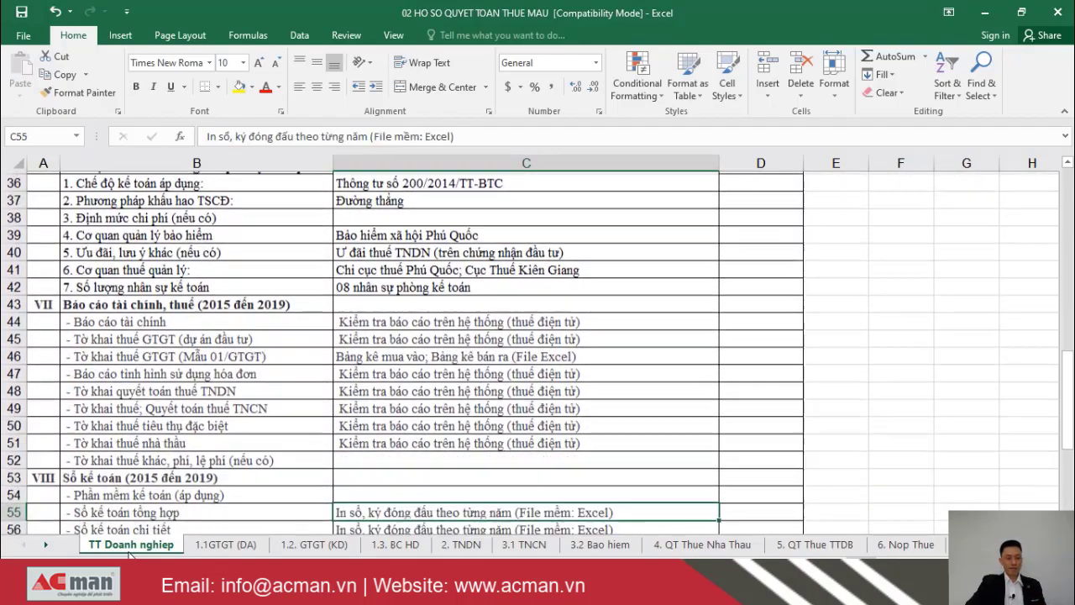
Go back to the financial statements row and review the 2015–2019 report list down to the contractor tax declaration
key("Up")
key("Up")
key("Up")
key("Up")
key("Up")
key("Up")
key("Up")
key("Up")
key("Up")
key("Up")
key("Up")
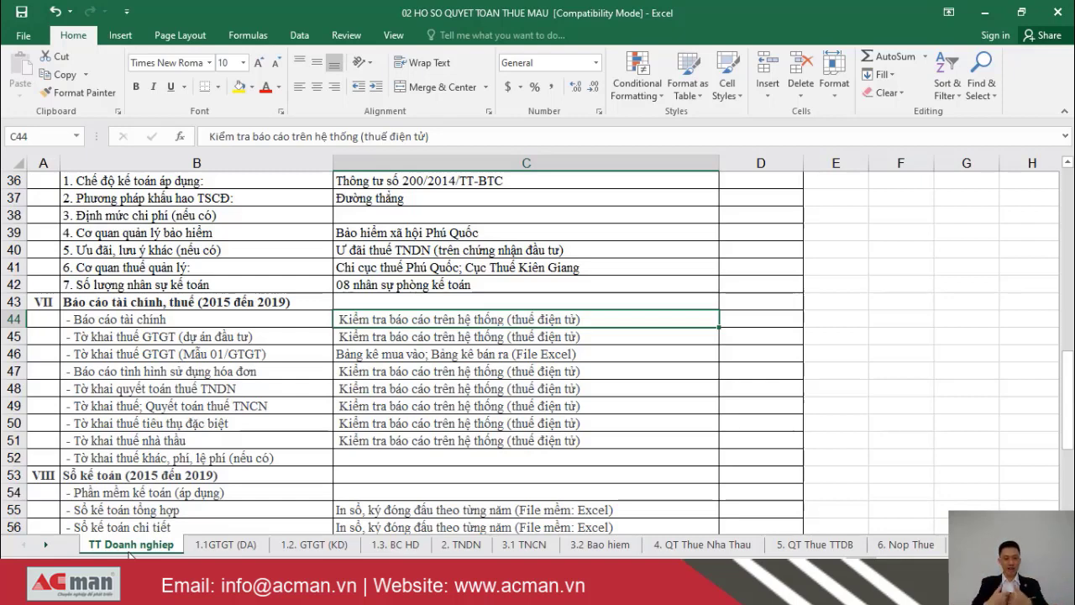
key("Down")
key("Down")
key("Down")
key("Down")
key("Down")
key("Down")
key("Down")
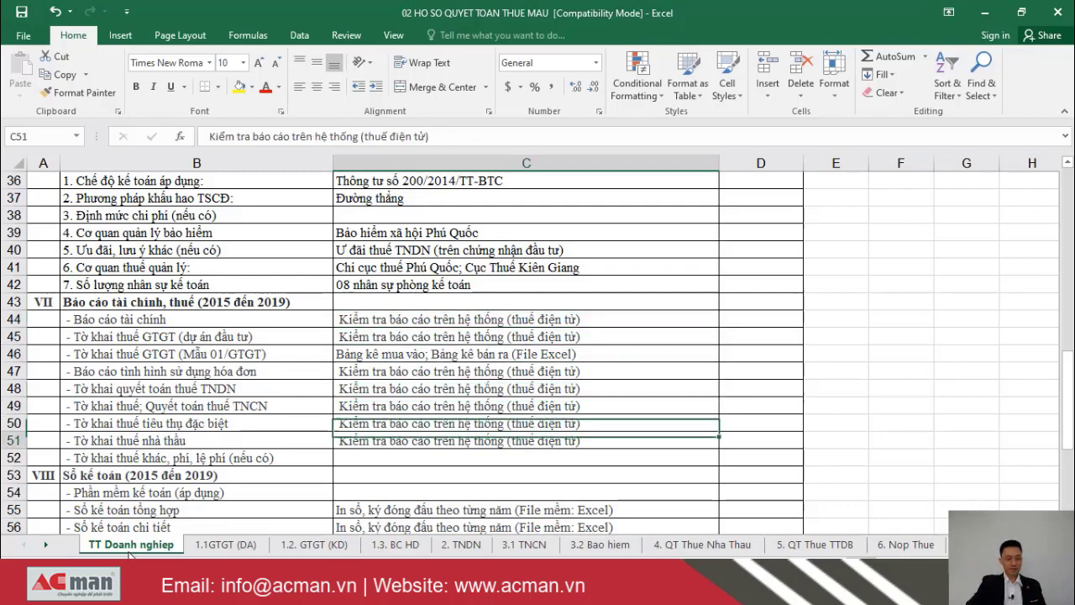
Skim the accounting book and voucher sections, and return to the accounting software row (Phần mềm kế toán)
key("Down")
key("Down")
key("Down")
key("Down")
key("Down")
key("Down")
key("Down")
key("Down")
key("Down")
key("Up")
key("Up")
key("Up")
key("Up")
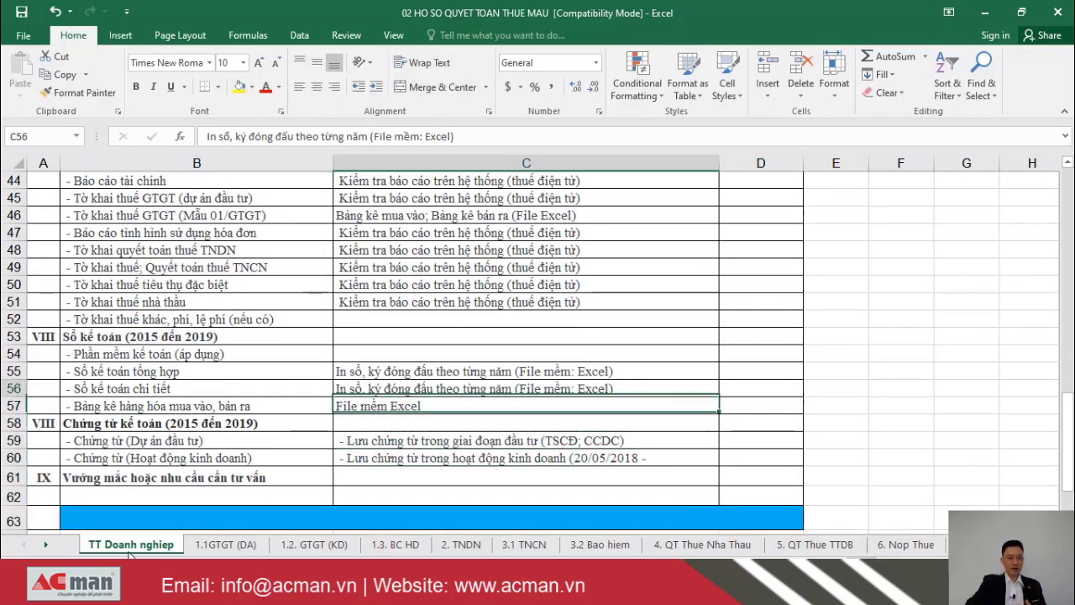
key("Up")
key("Up")
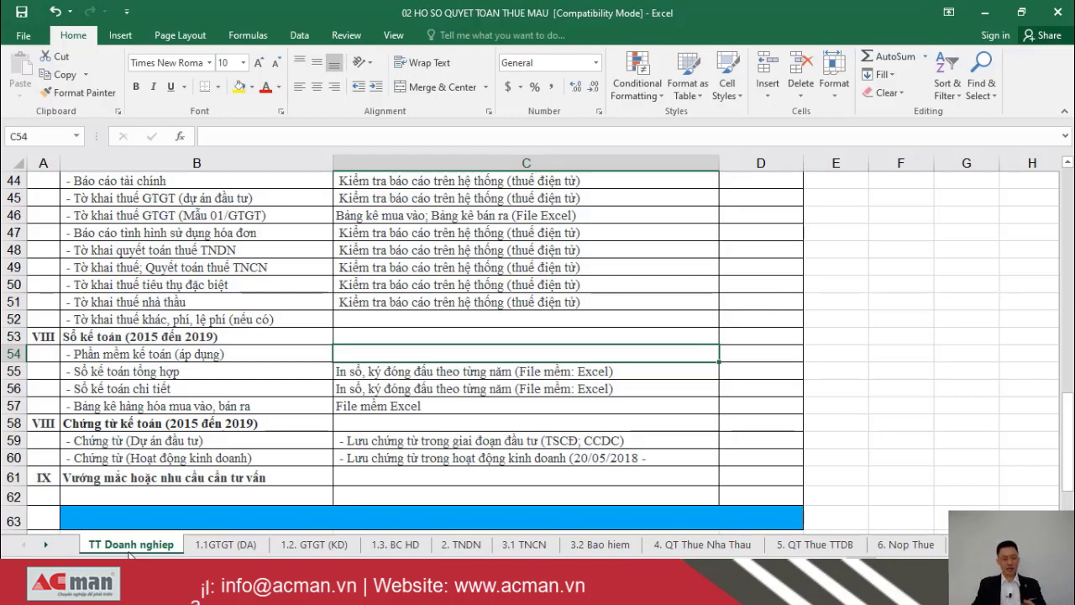
Read the accounting books, vouchers and advisory needs sections down to the preparer's signature block
key("Down")
key("Down")
key("Down")
key("Down")
key("Down")
key("Down")
key("Down")
key("Down")
key("Down")
key("Down")
key("Down")
key("Down")
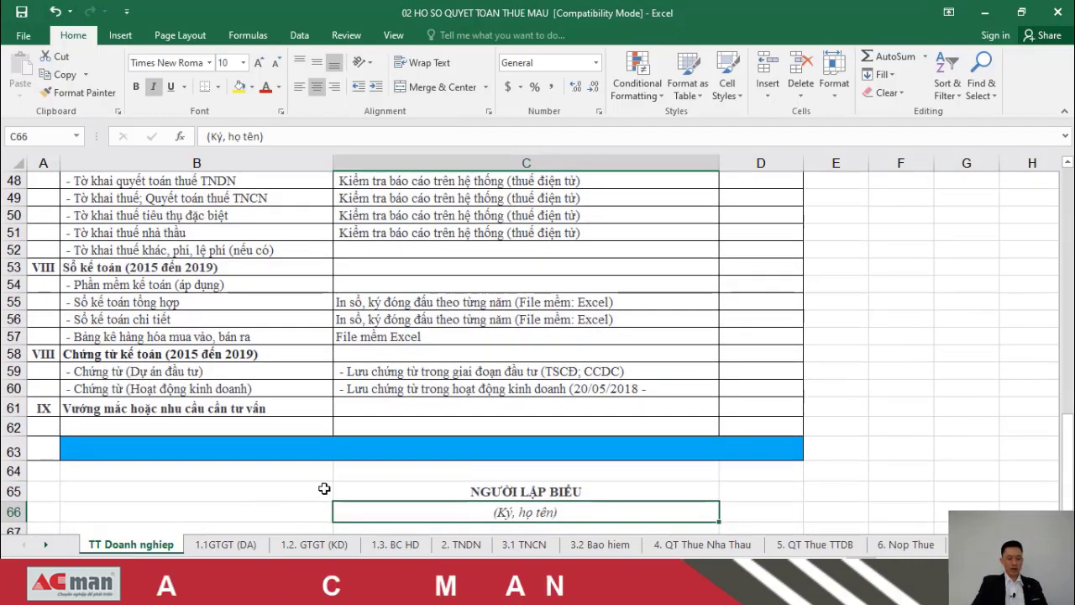
Open the 1.1GTGT (DA) sheet, review the investment project's quarterly VAT figures and the dossier notes, and return to its heading
left_click(225, 545)
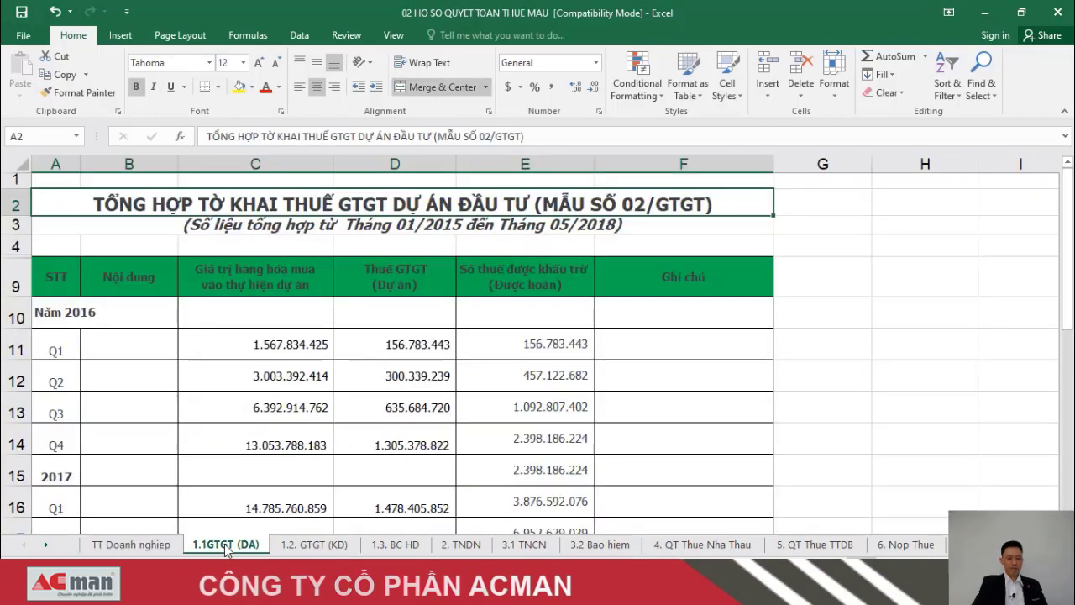
key("Down")
key("Down")
key("Down")
key("Down")
key("Down")
key("Down")
key("Down")
key("Down")
key("Down")
key("Down")
key("Down")
key("Down")
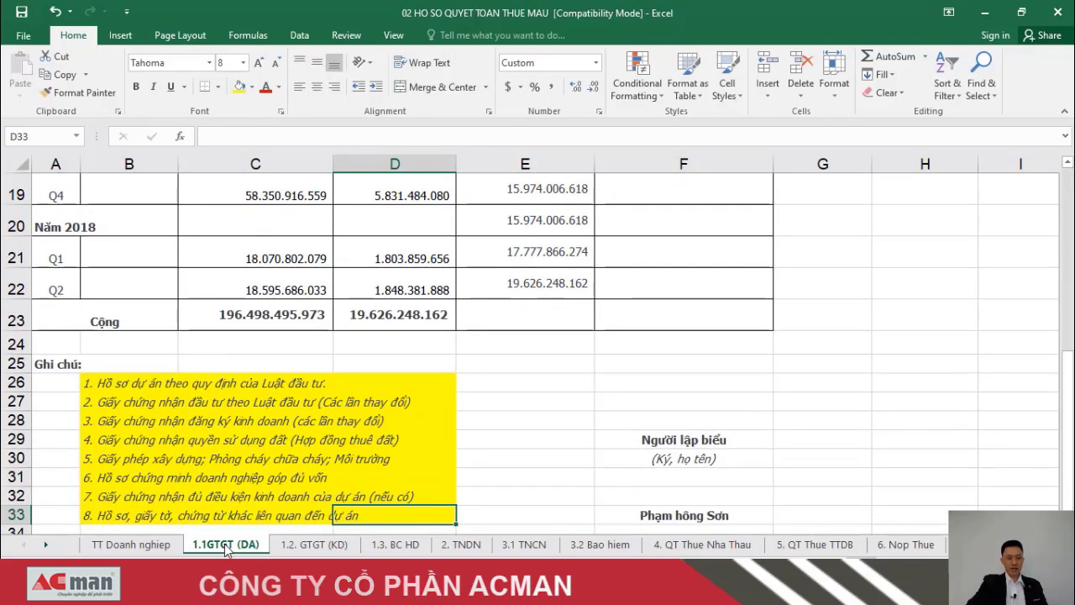
key("Down")
key("Down")
key("Down")
key("ctrl+Up")
key("ctrl+Up")
key("ctrl+Up")
key("ctrl+Up")
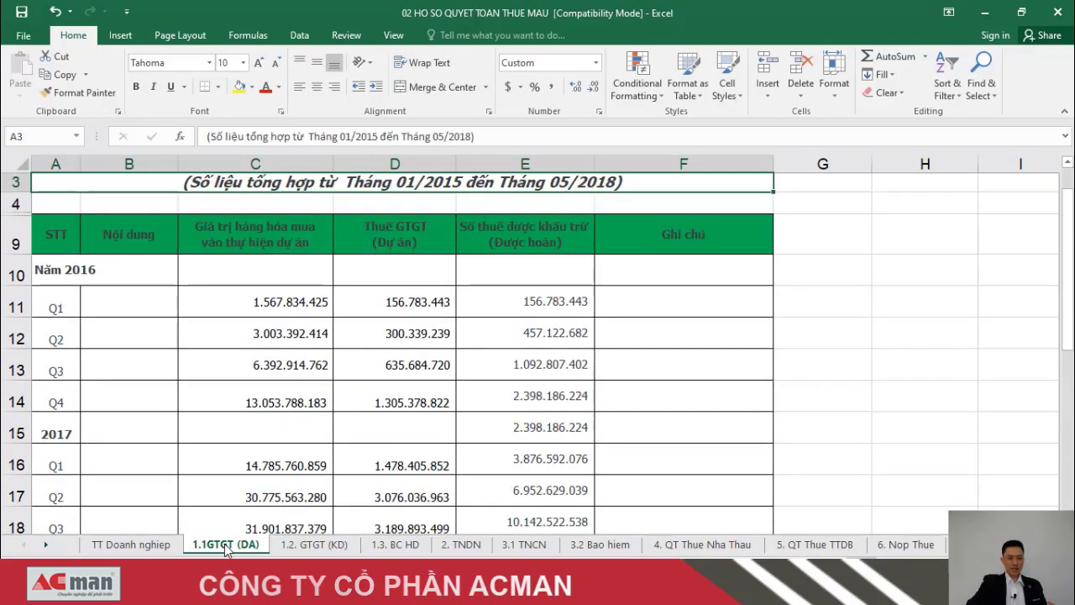
Open the 1.2. GTGT (KD) sheet and review the purchase and sales VAT summary by quarter down to the checking notes
left_click(306, 546)
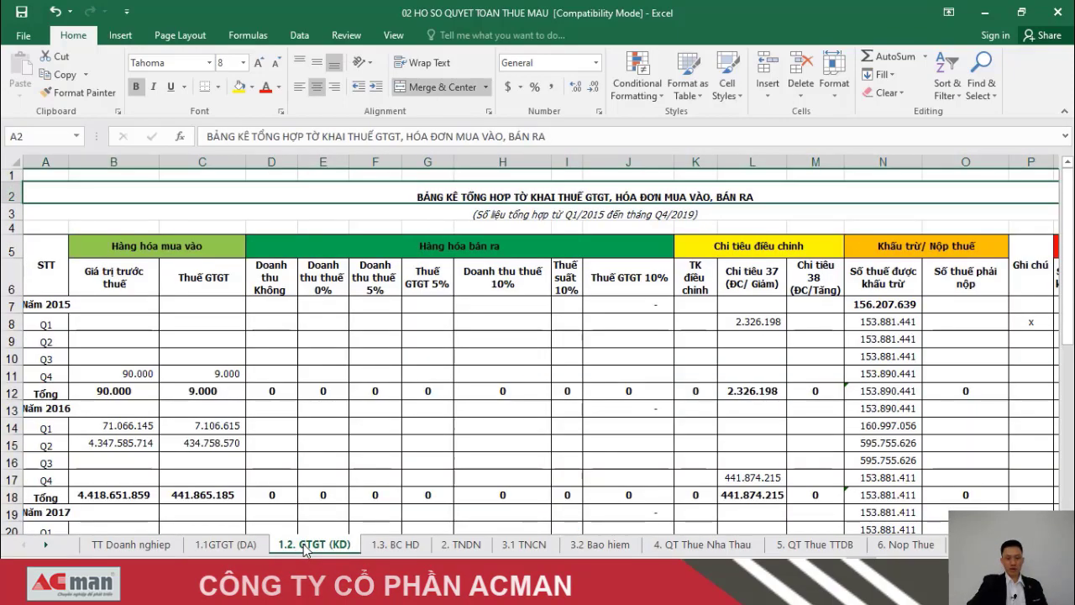
key("Down")
key("Down")
key("Down")
key("Down")
key("Down")
key("Down")
key("Down")
key("Down")
key("Down")
key("Down")
key("Down")
key("Down")
key("Down")
key("Down")
key("Down")
key("Down")
key("Down")
key("Down")
key("Down")
key("Down")
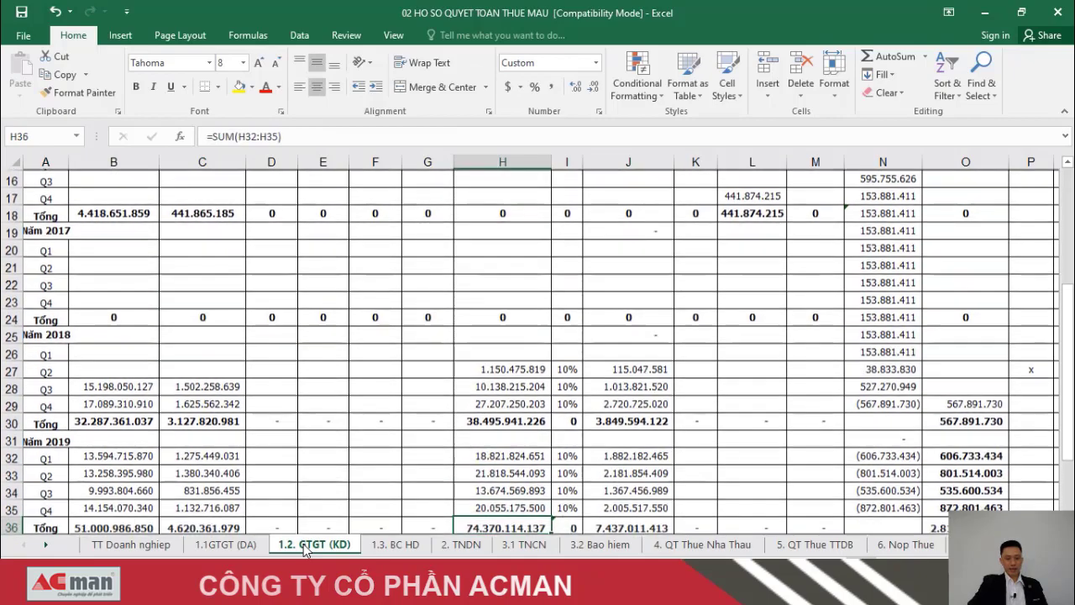
key("Down")
key("Down")
key("Down")
key("Down")
key("Down")
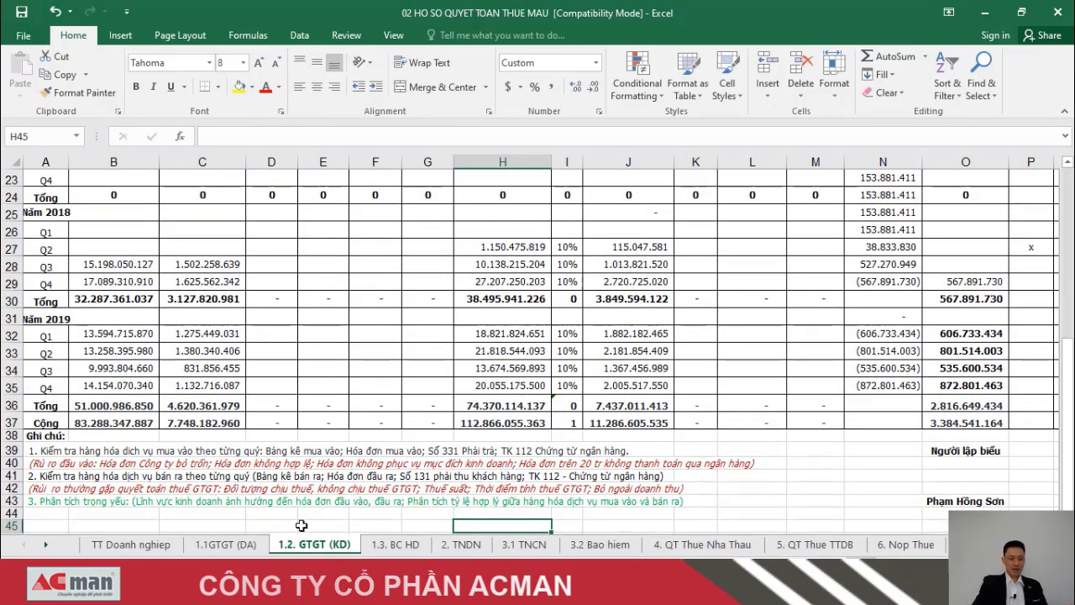
Open the 1.3. BC HD sheet and review the invoice usage report from Q2/2018 to Q4/2019 down to its notes
left_click(395, 544)
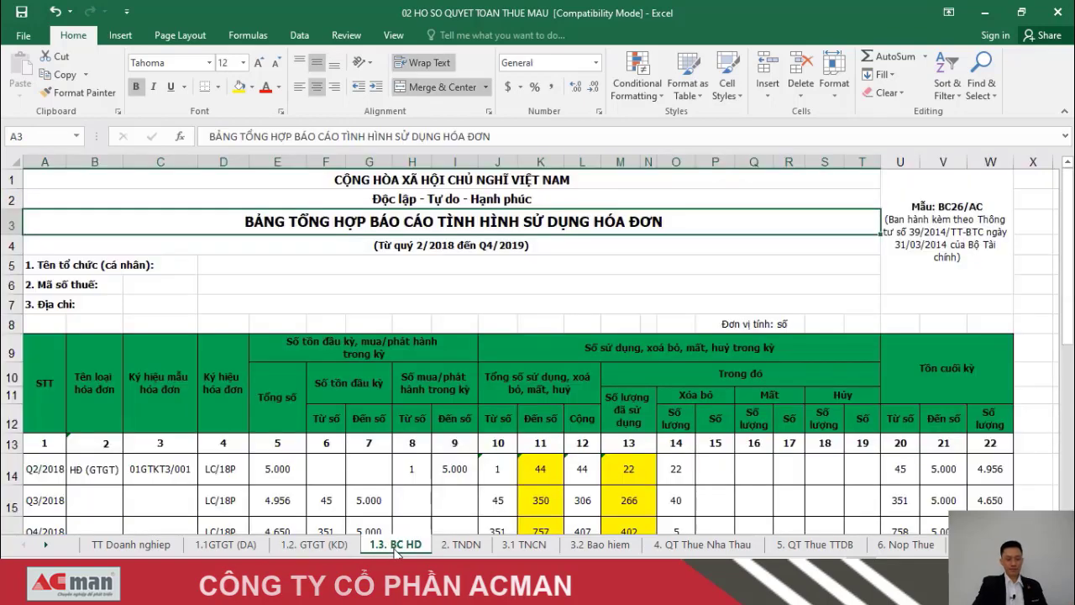
key("Down")
key("Down")
key("Down")
key("Down")
key("Down")
key("Down")
key("Down")
key("Down")
key("Down")
key("Down")
key("Down")
key("Down")
key("Down")
key("Down")
key("Down")
key("Down")
key("Down")
key("Down")
key("Down")
key("Down")
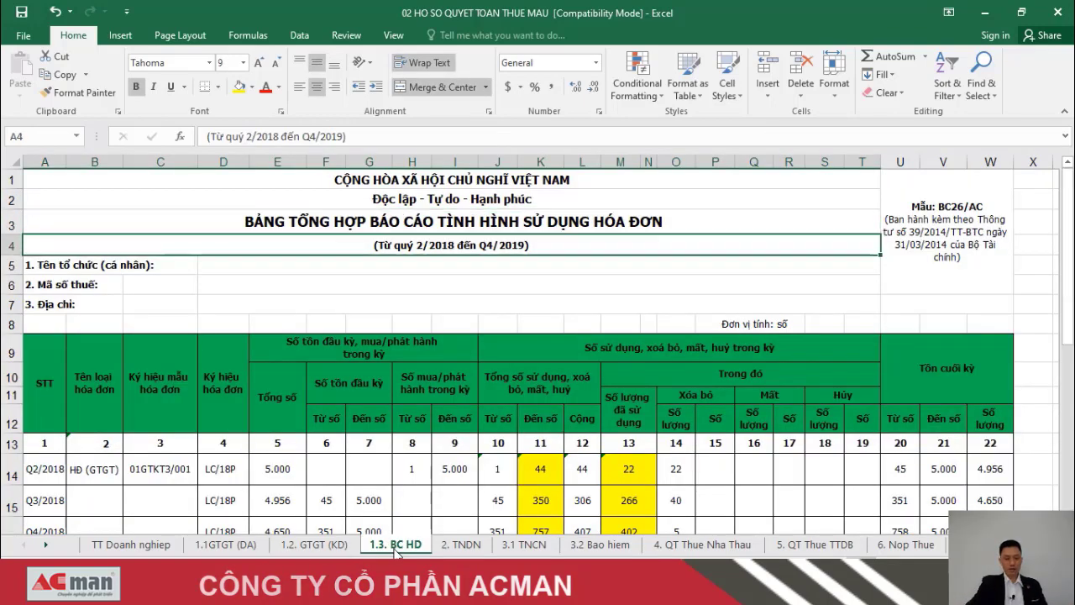
key("Right")
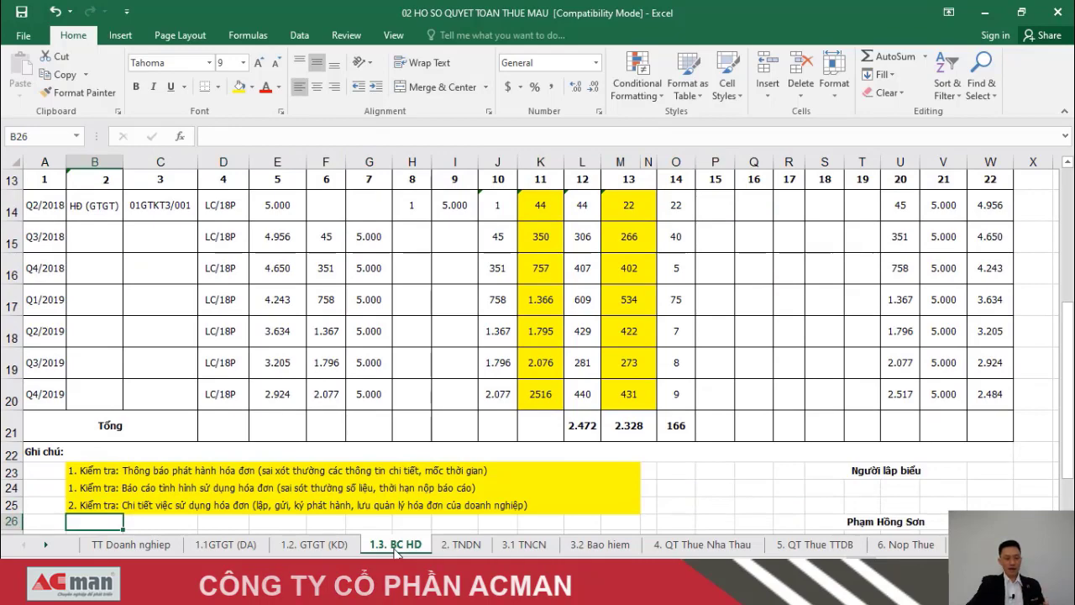
Return to the start of the invoice usage report and check its title, period, organization name, tax code and address rows
key("Up")
key("Up")
key("Up")
key("Up")
key("Up")
key("Up")
key("Up")
key("ctrl+Home")
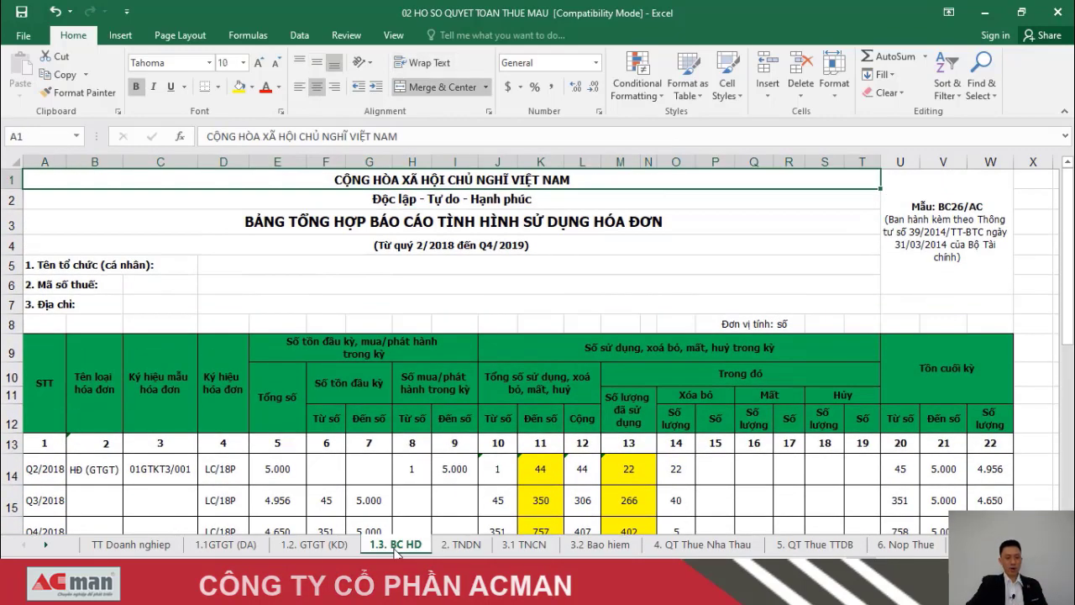
key("Down")
key("Down")
key("Down")
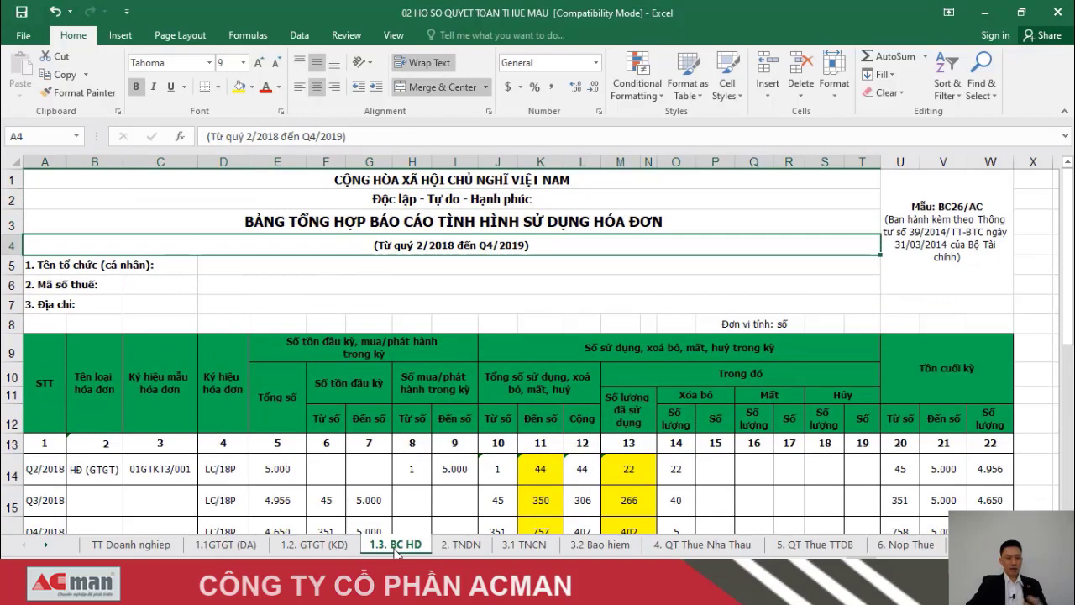
key("Down")
key("Down")
key("Down")
key("Down")
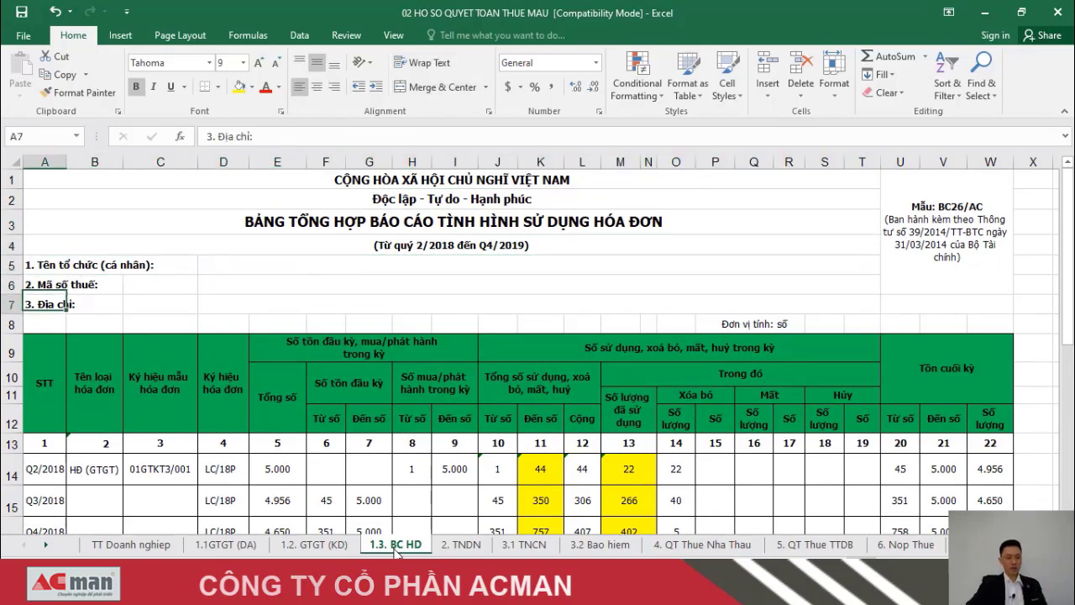
Open the 2. TNDN sheet and examine the sales and service revenue row through the 2019 column
left_click(461, 544)
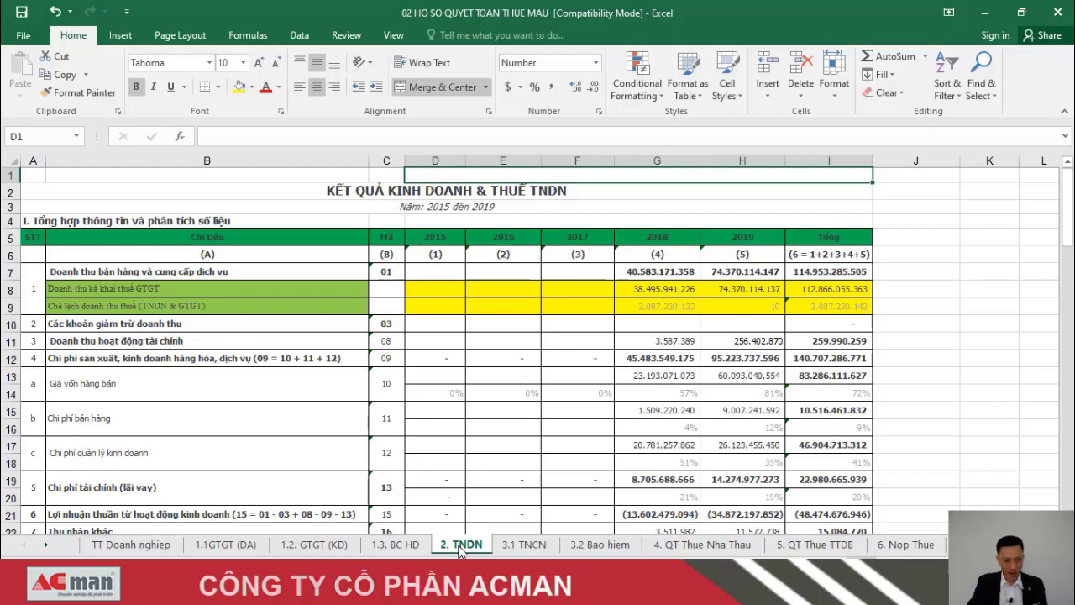
key("Down")
key("Down")
key("Down")
key("Down")
key("Down")
key("Down")
key("Right")
key("Right")
key("Right")
key("Right")
key("Right")
key("Right")
key("Right")
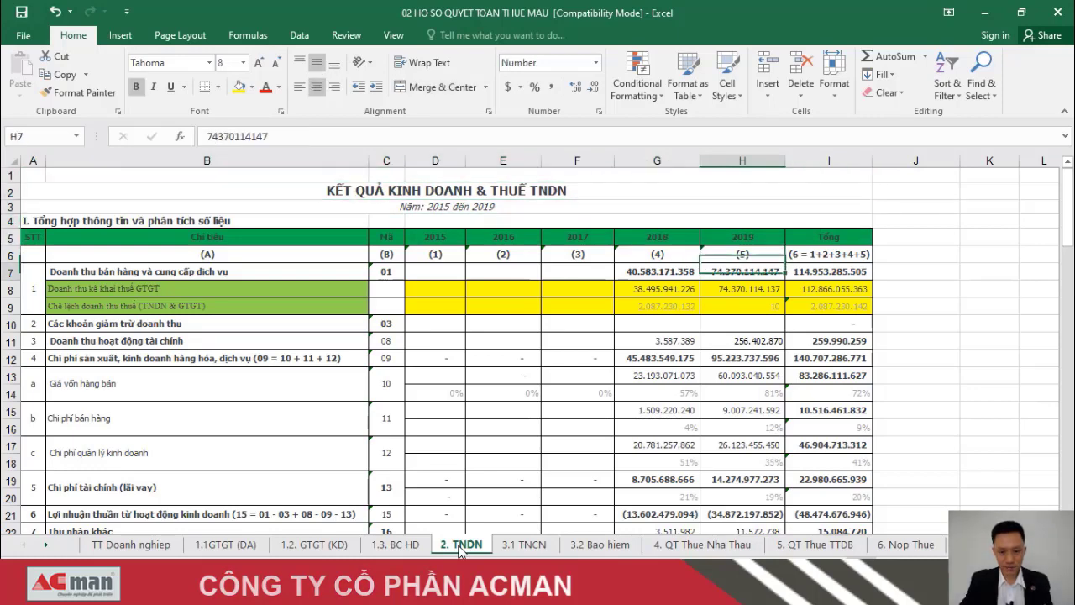
Examine the sales and service revenue row back and forth across the 2015 to 2019 columns, checking the 2015–2017 cells
key("Left")
key("Left")
key("Left")
key("Left")
key("Left")
key("Right")
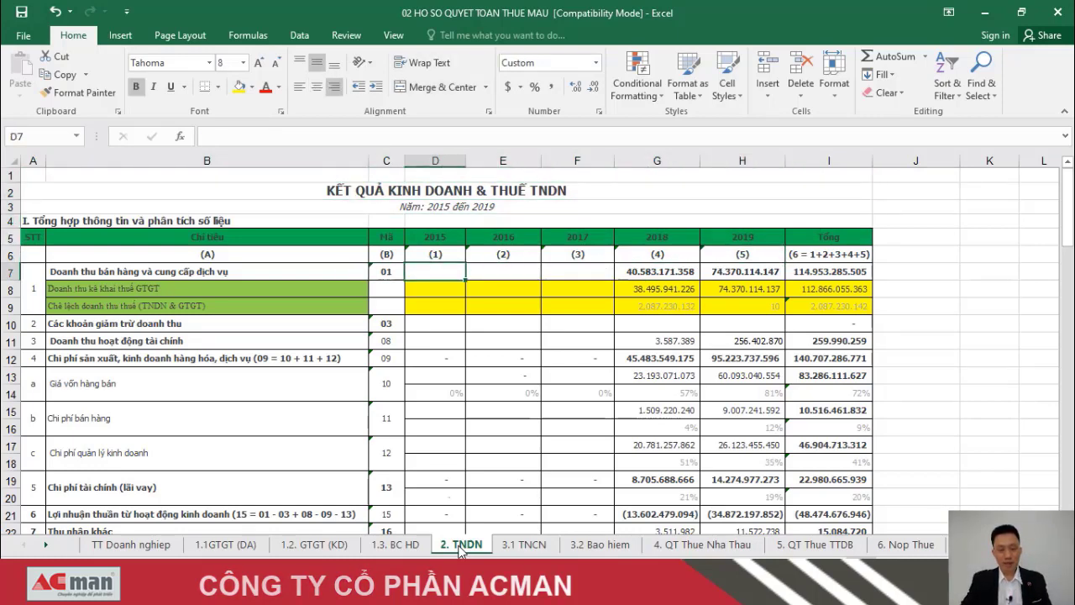
key("Right")
key("Right")
key("Right")
key("Right")
key("Right")
key("Left")
key("Left")
key("Left")
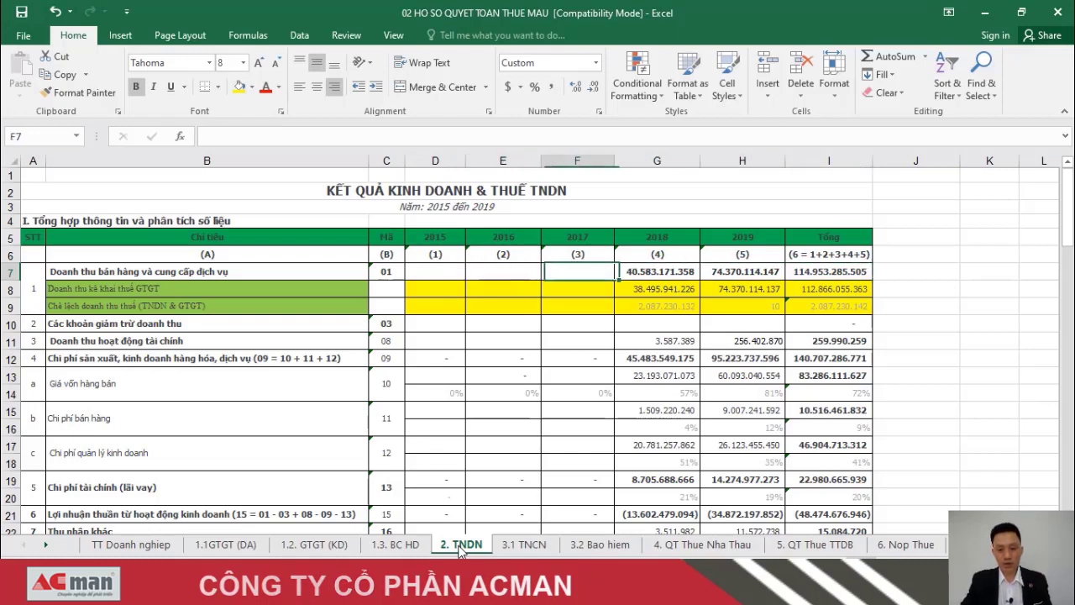
key("Left")
key("Left")
key("Left")
key("Left")
key("Right")
key("Right")
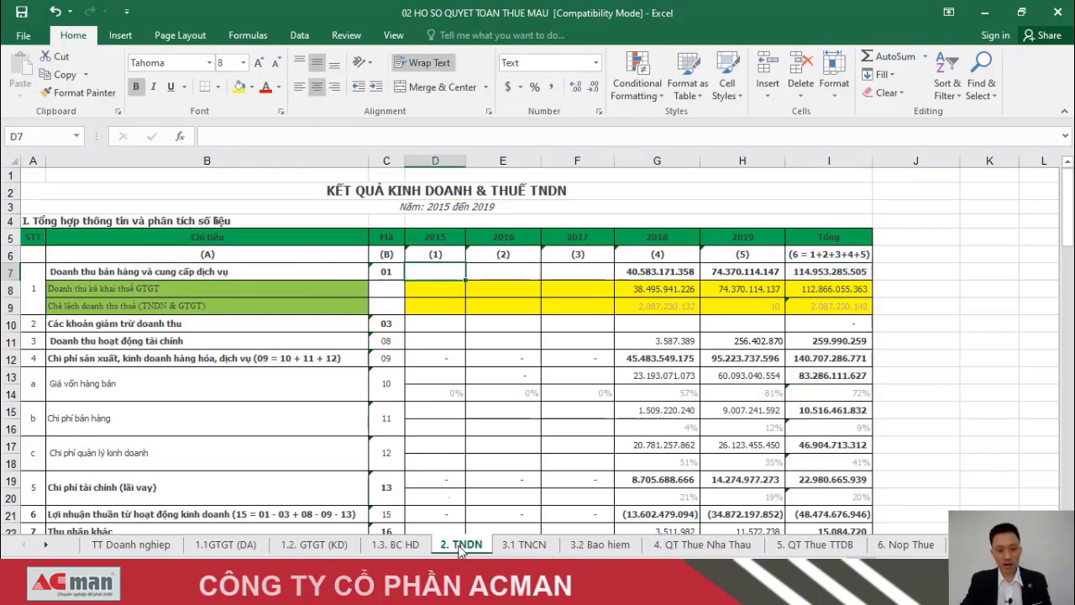
key("Right")
key("Right")
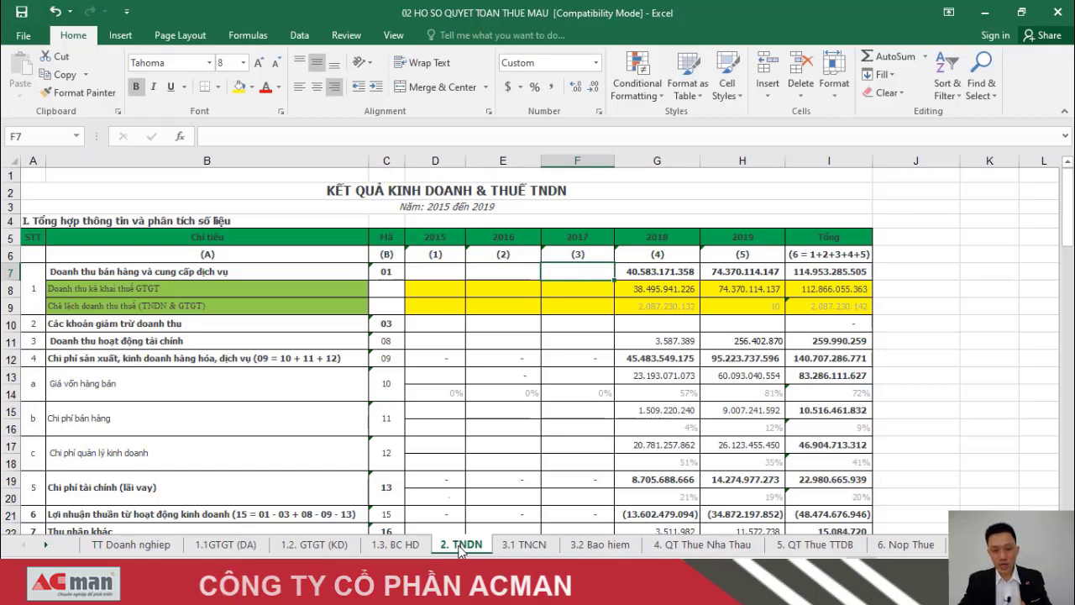
Compare the 2018 and 2019 sales and service revenue figures and recheck the row from its label to 2018
key("Right")
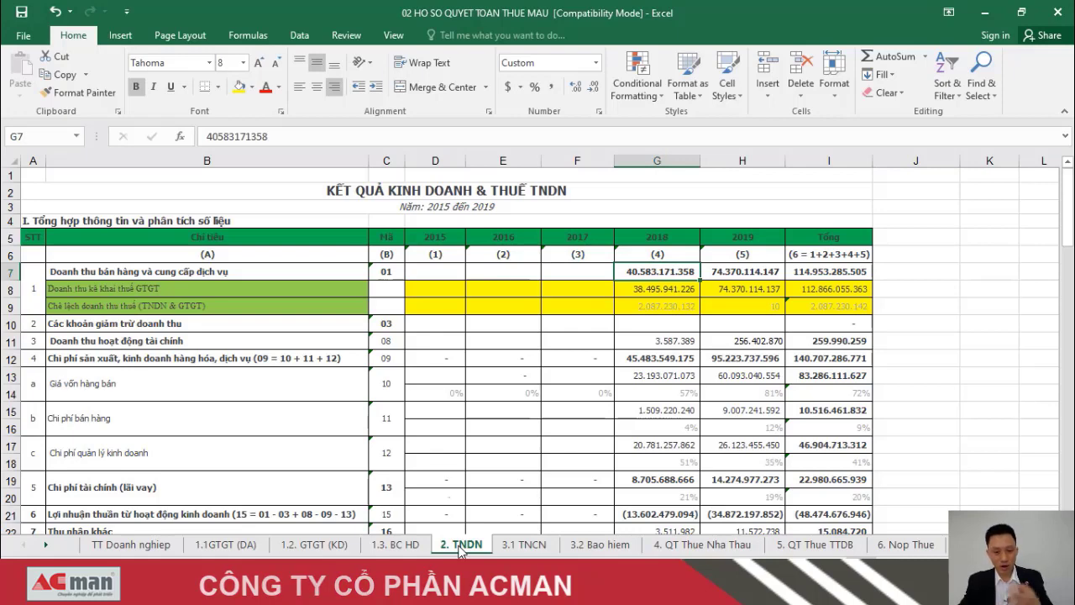
key("Right")
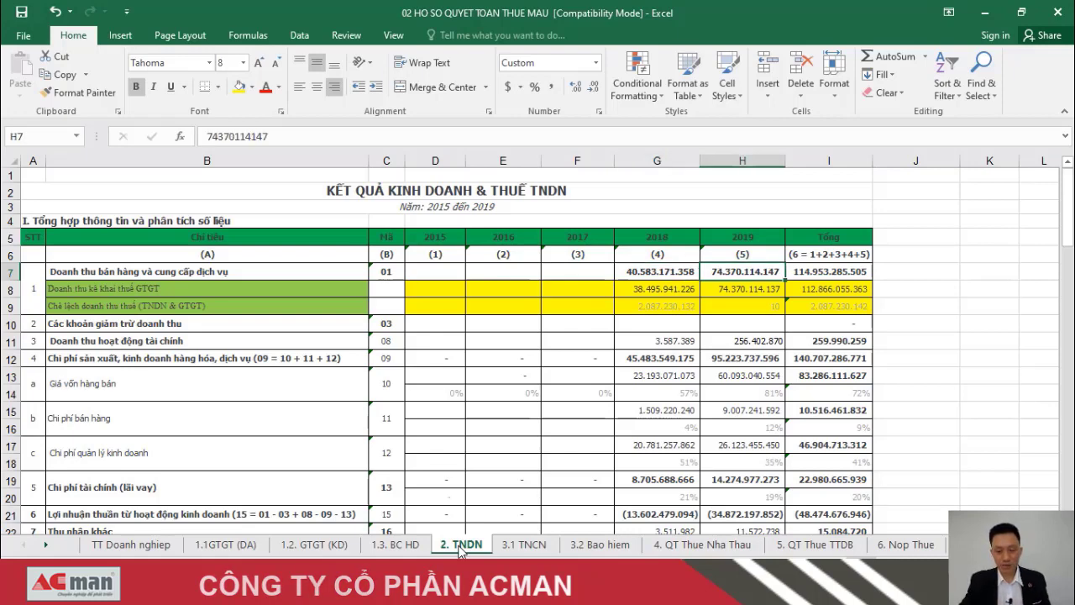
key("Left")
key("Right")
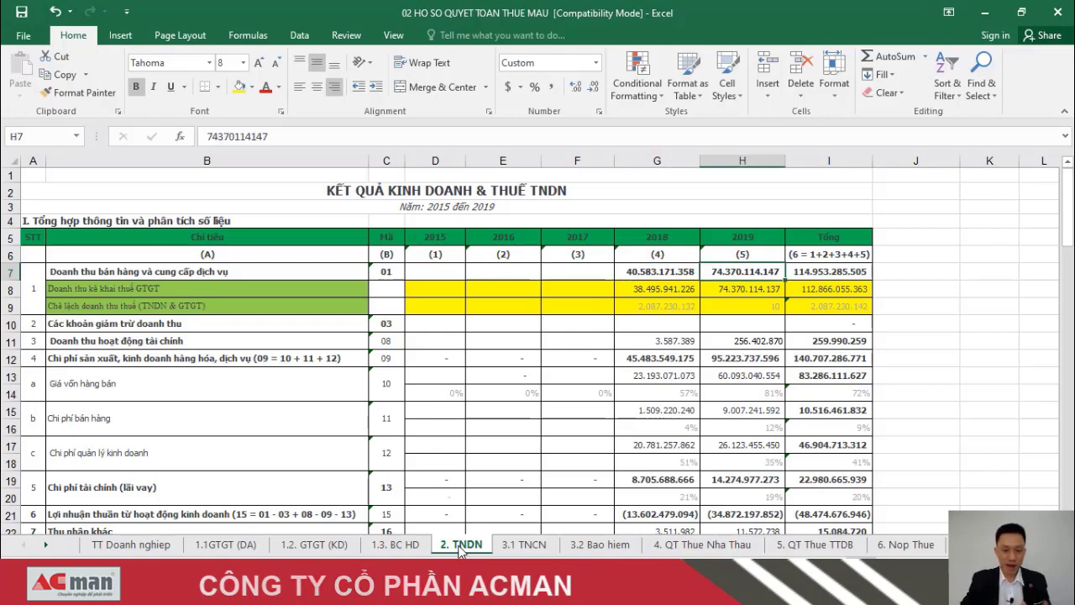
key("Left")
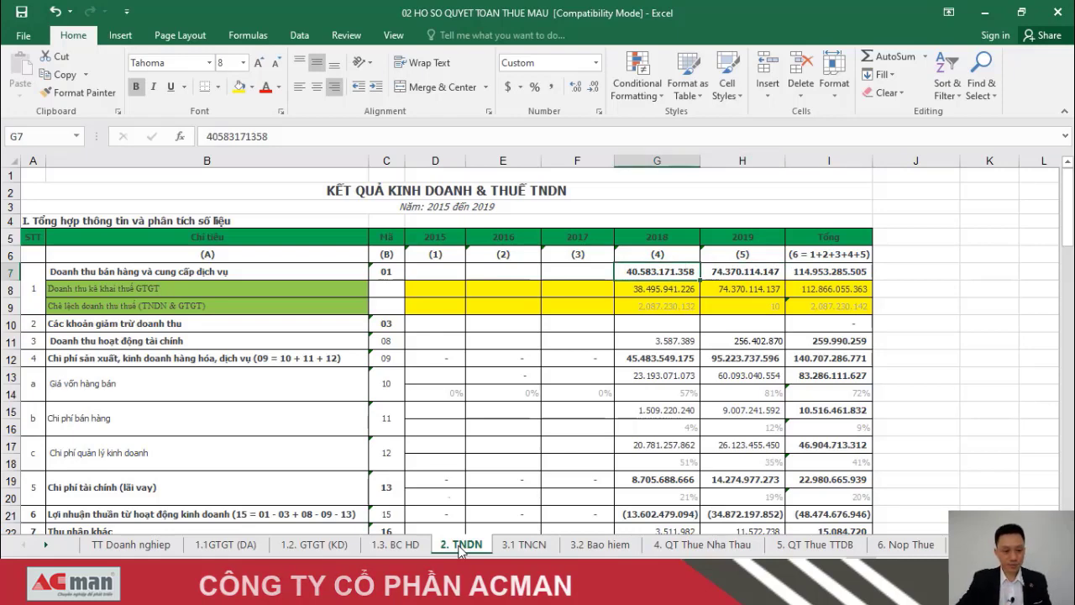
key("Left")
key("Left")
key("Left")
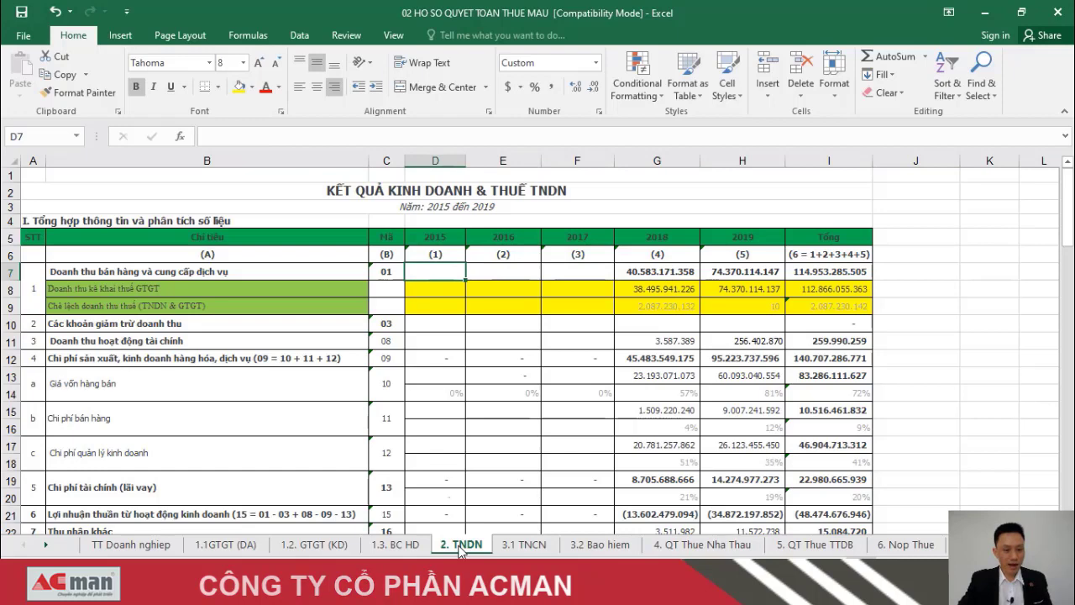
key("Left")
key("Left")
key("Right")
key("Right")
key("Right")
key("Right")
key("Right")
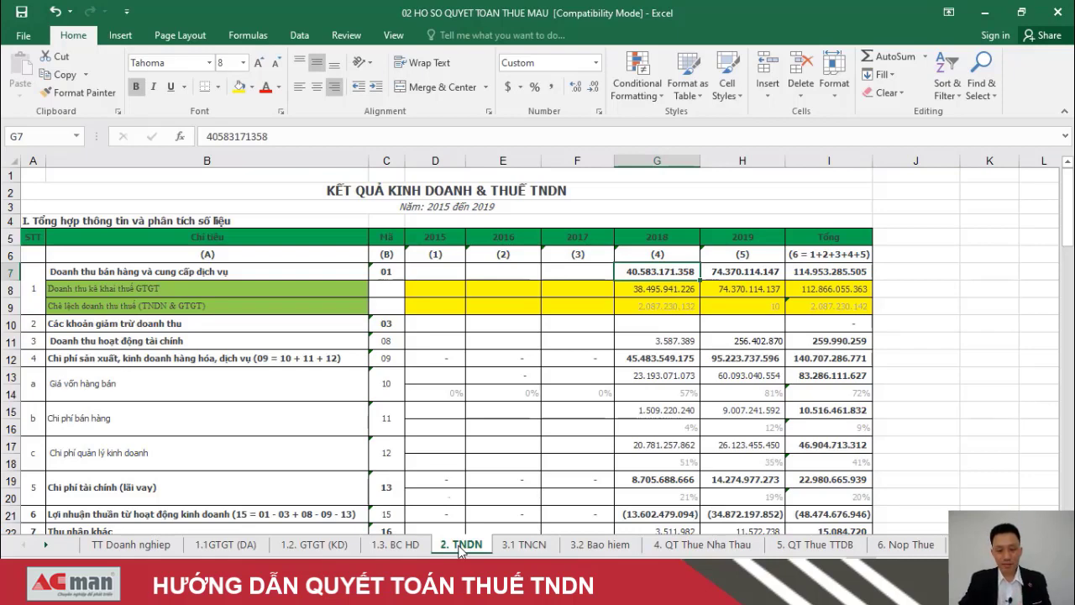
Check the 2018 sales revenue against the VAT-declared revenue and difference rows directly beneath it
key("Down")
key("Down")
key("Down")
key("Up")
key("Up")
key("Up")
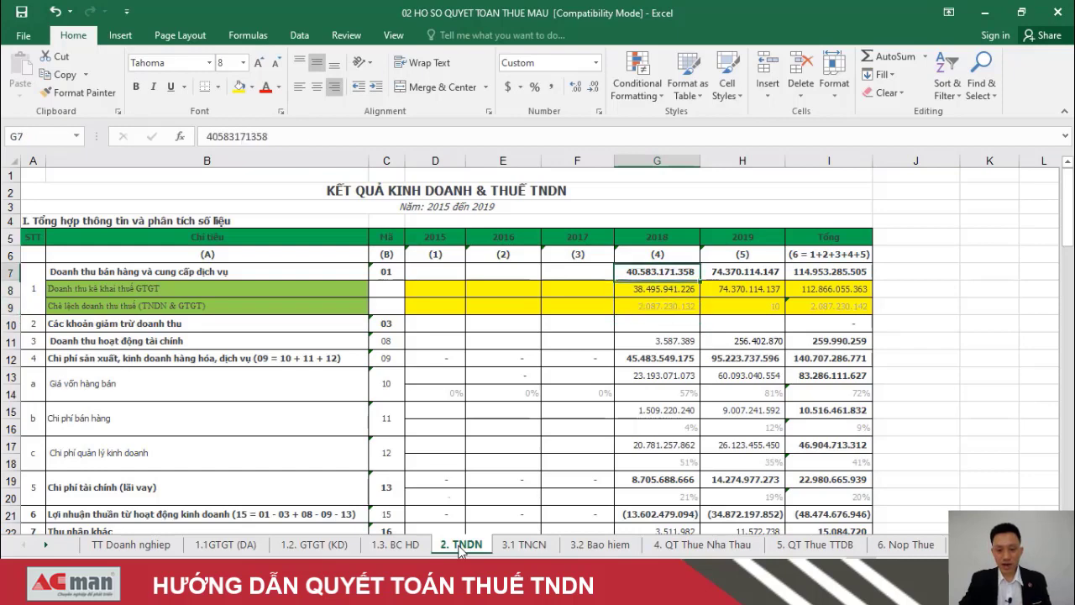
key("Down")
key("Up")
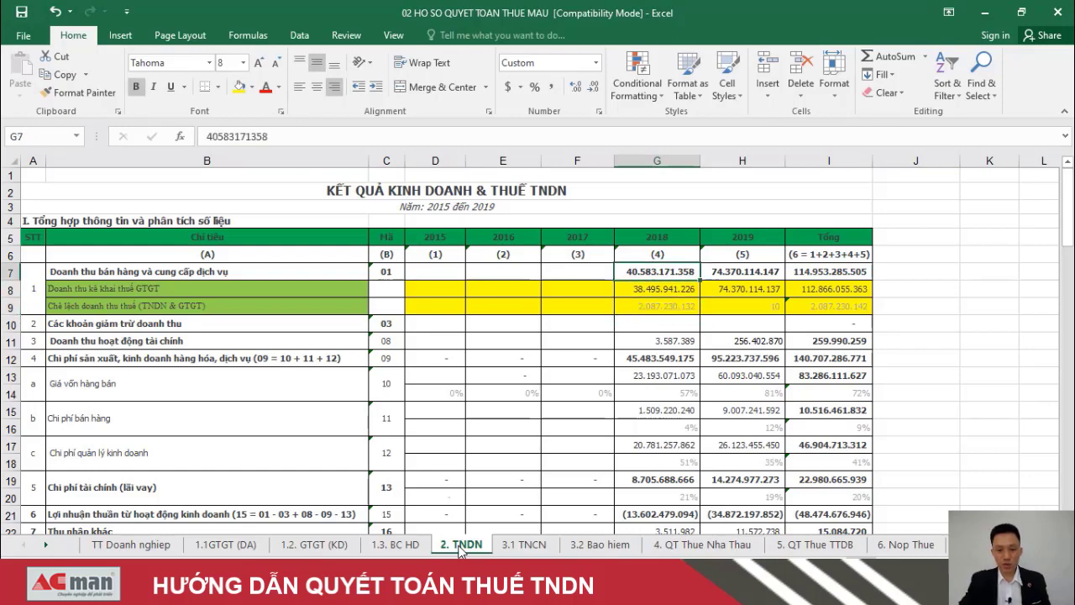
key("Right")
key("Right")
key("Left")
key("Left")
key("Left")
key("Right")
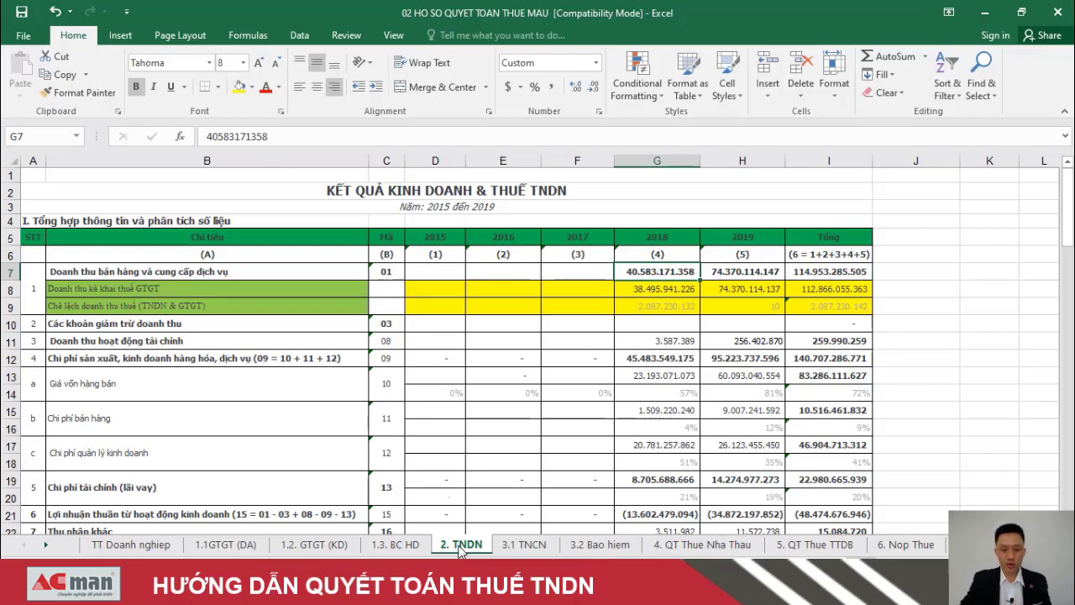
Examine the VAT-declared revenue row and the TNDN–GTGT revenue difference formulas for 2018 and 2019
key("Down")
key("Left")
key("Left")
key("Left")
key("Left")
key("Left")
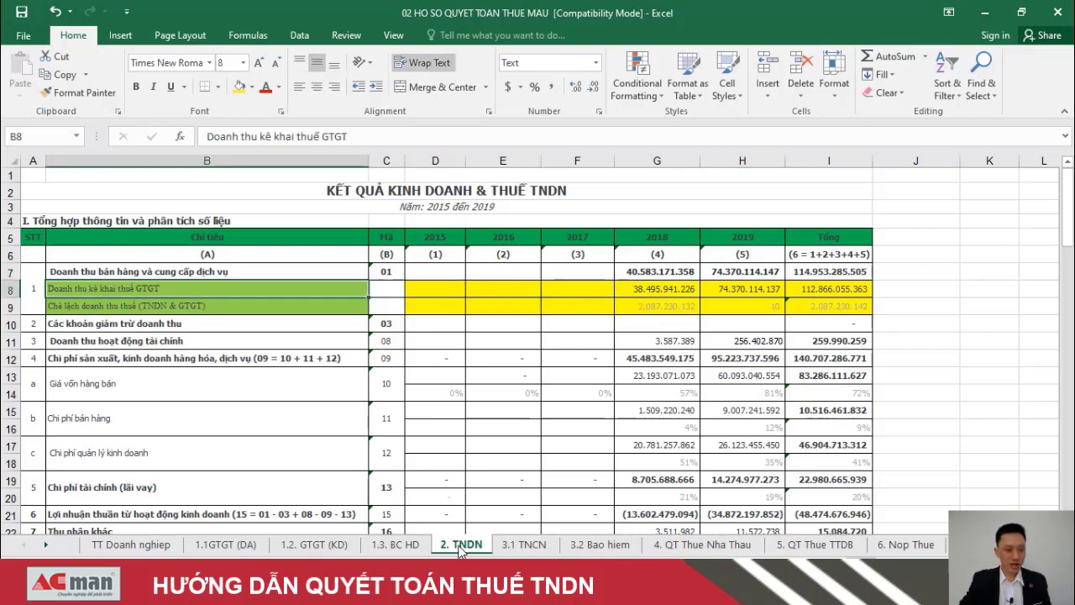
key("Down")
key("Up")
key("Right")
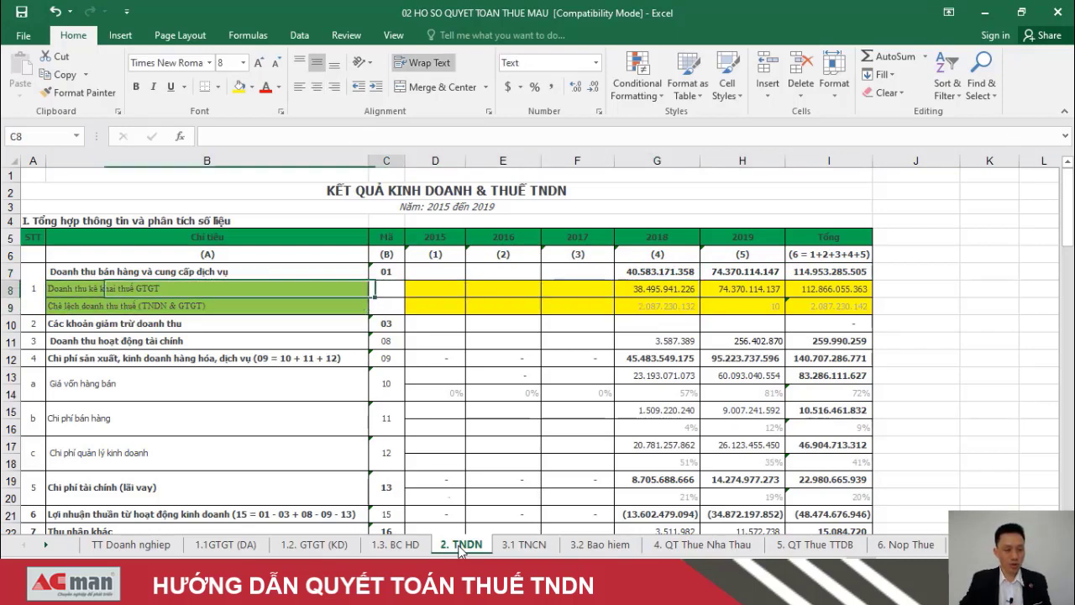
key("Right")
key("Right")
key("Right")
key("Right")
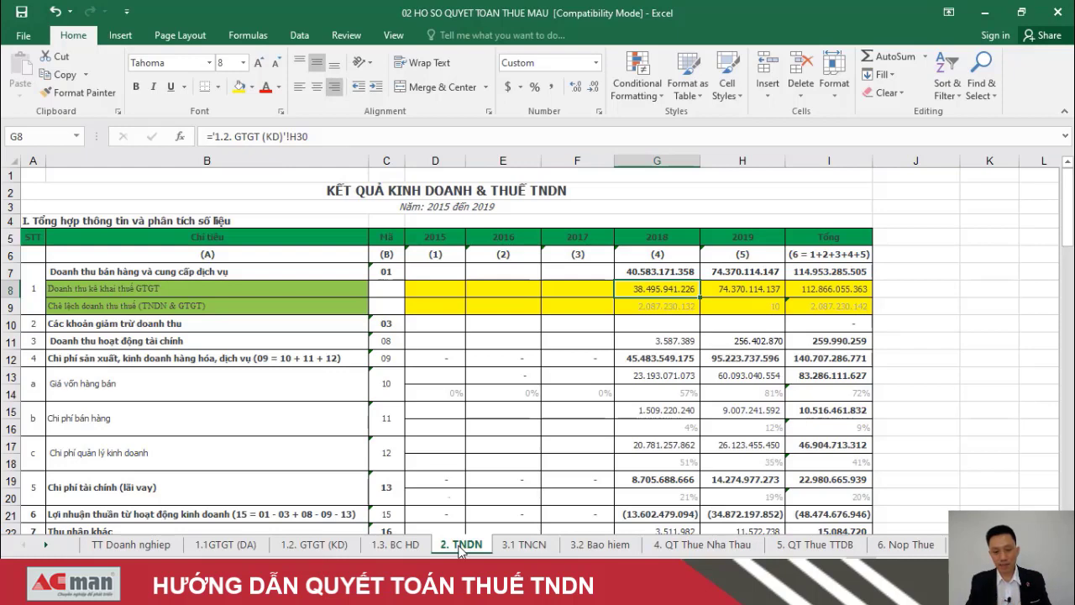
key("Up")
key("Down")
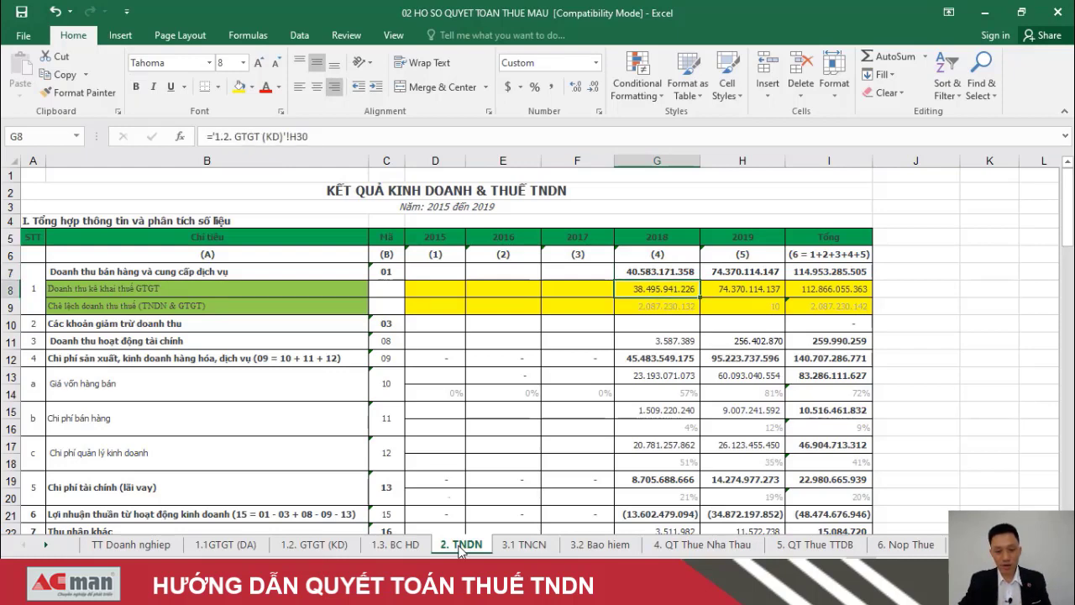
key("Down")
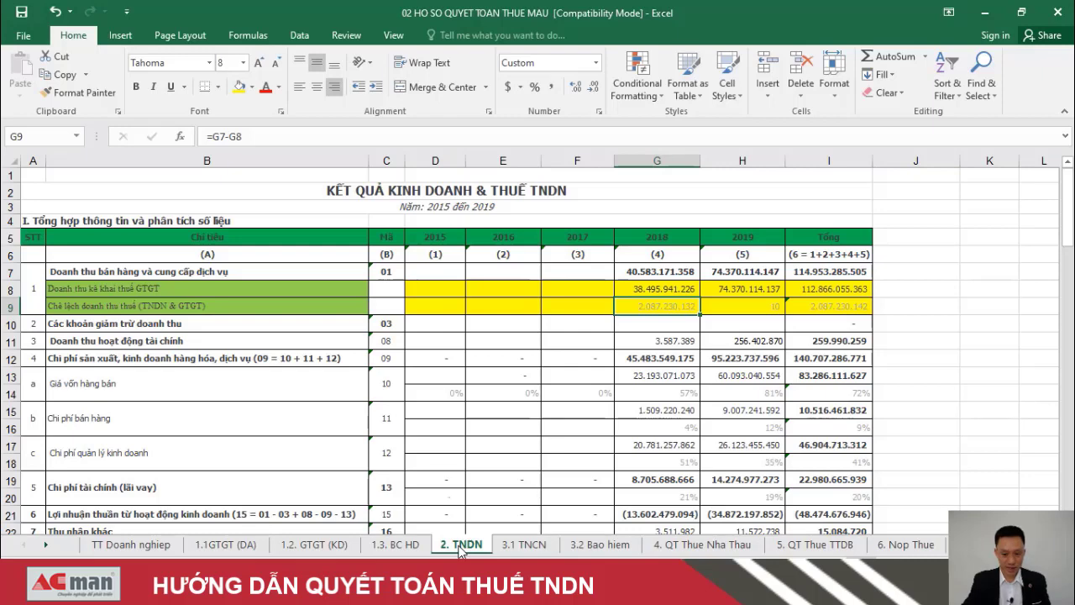
key("Right")
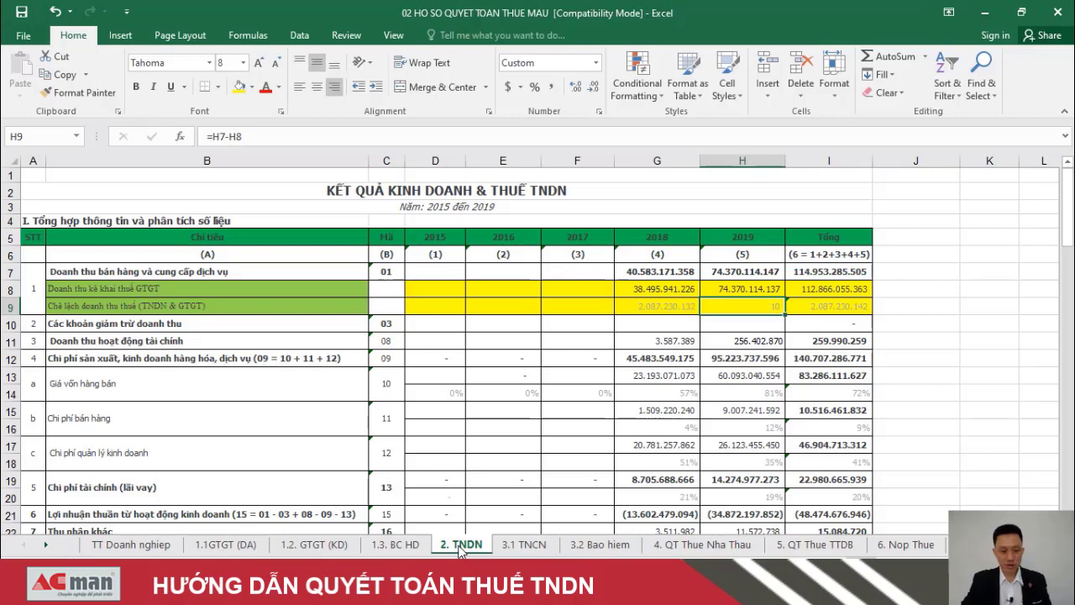
Review the revenue deductions row and the financial activity revenue row through the 2019 column
key("Down")
key("Down")
key("Down")
key("Down")
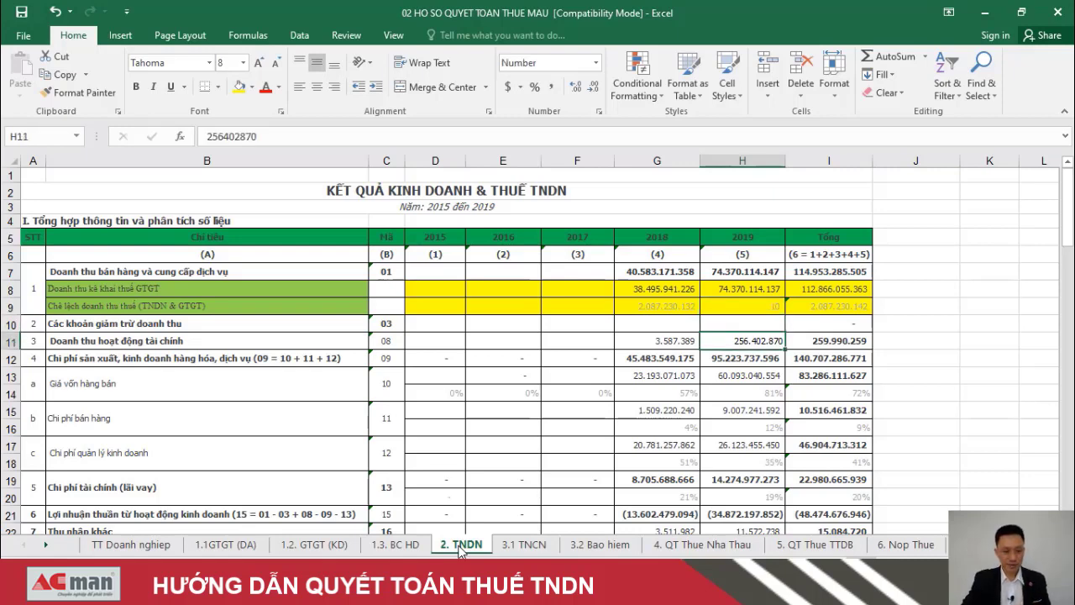
key("Up")
key("Up")
key("Home")
key("Right")
key("Right")
key("Right")
key("Right")
key("Right")
key("Right")
key("Right")
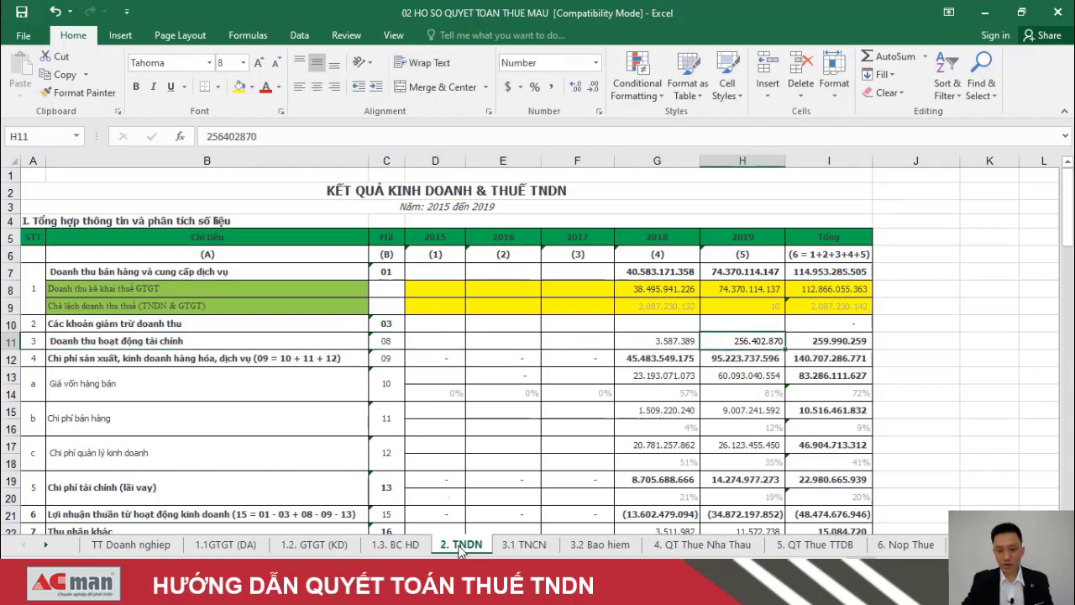
Examine the 2018 production and business cost total and its cost of goods sold, selling and management expense rows
key("Left")
key("Left")
key("Right")
key("Down")
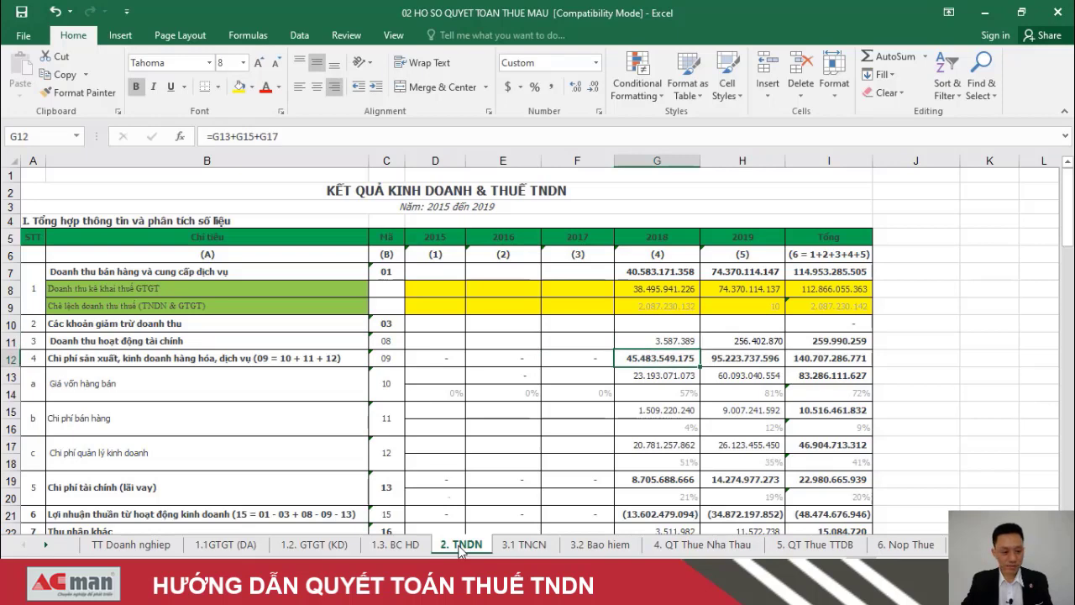
key("Down")
key("Down")
key("Down")
key("Down")
key("Down")
key("Down")
key("Up")
key("Up")
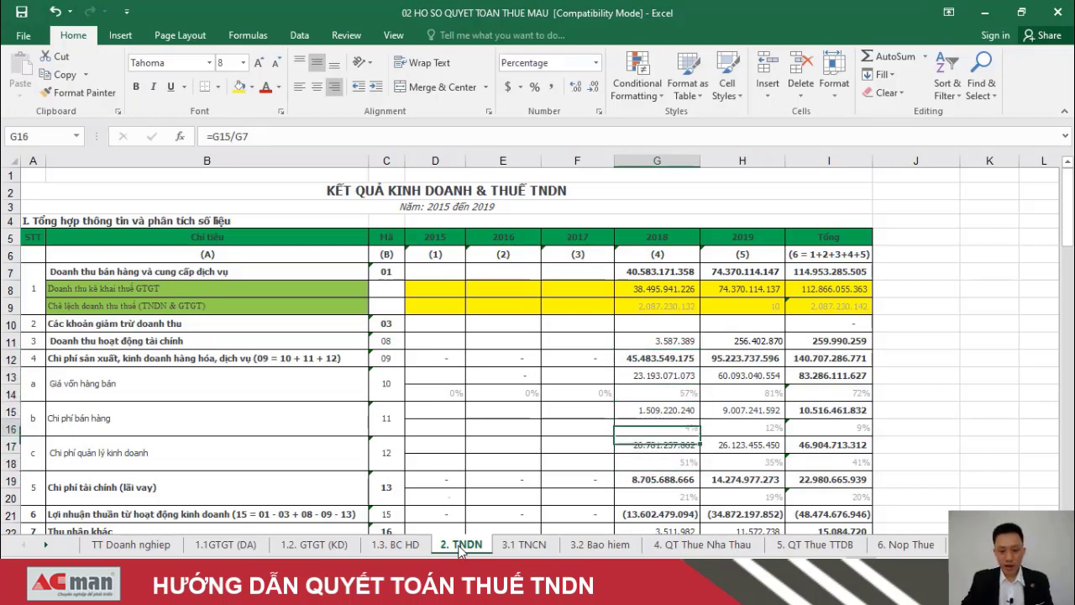
key("Up")
key("Up")
key("Up")
key("Left")
key("Left")
key("Left")
key("Left")
key("Left")
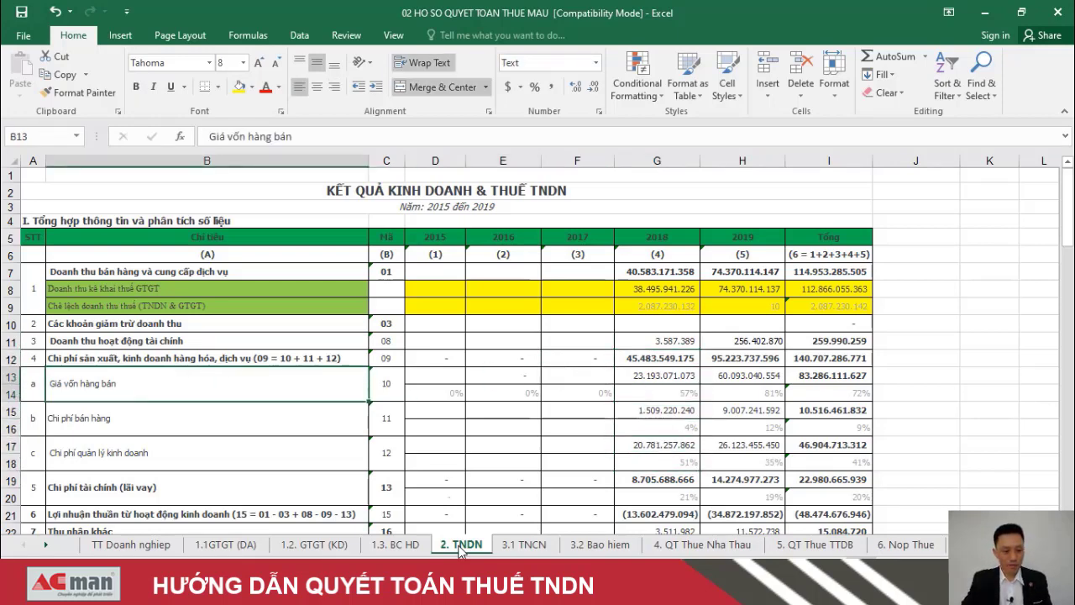
Examine the 2018 cost of goods sold and its ratio to revenue, comparing that ratio with 2019
key("Right")
key("Right")
key("Right")
key("Right")
key("Right")
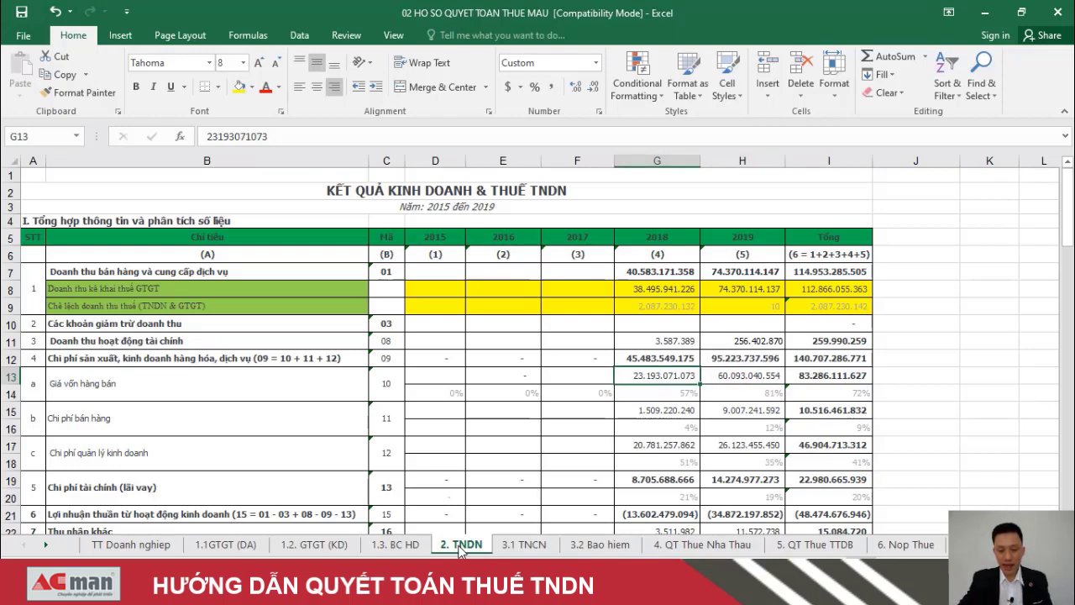
key("Down")
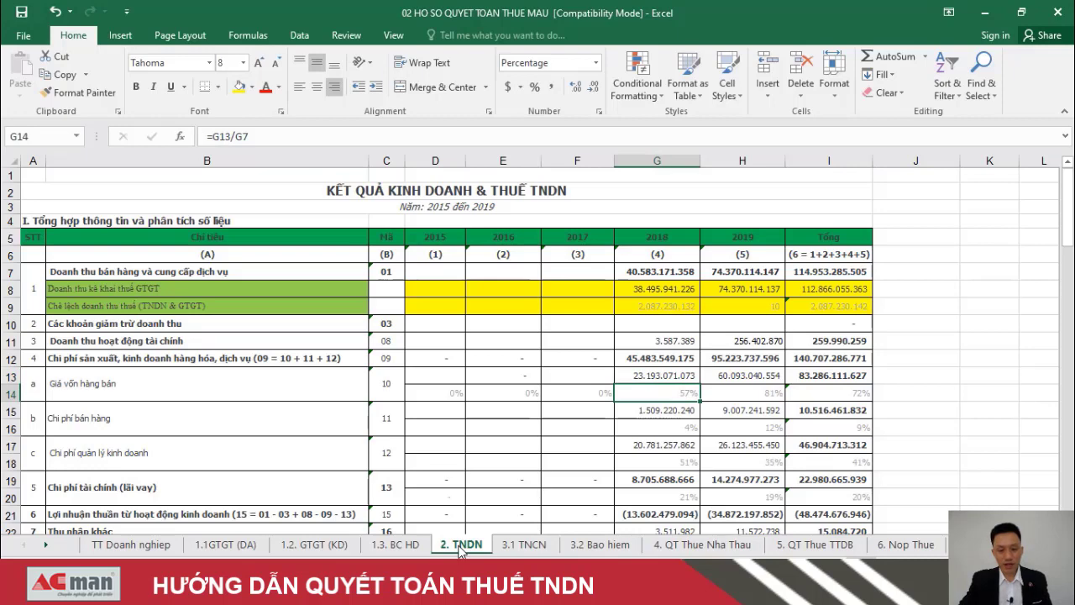
key("Up")
key("Up")
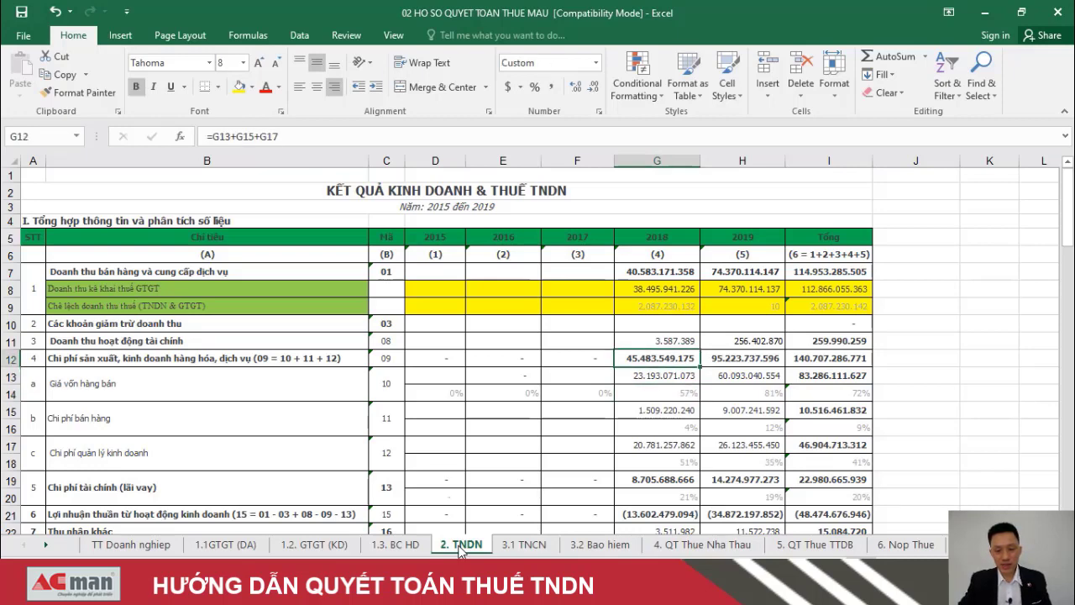
key("Down")
key("Down")
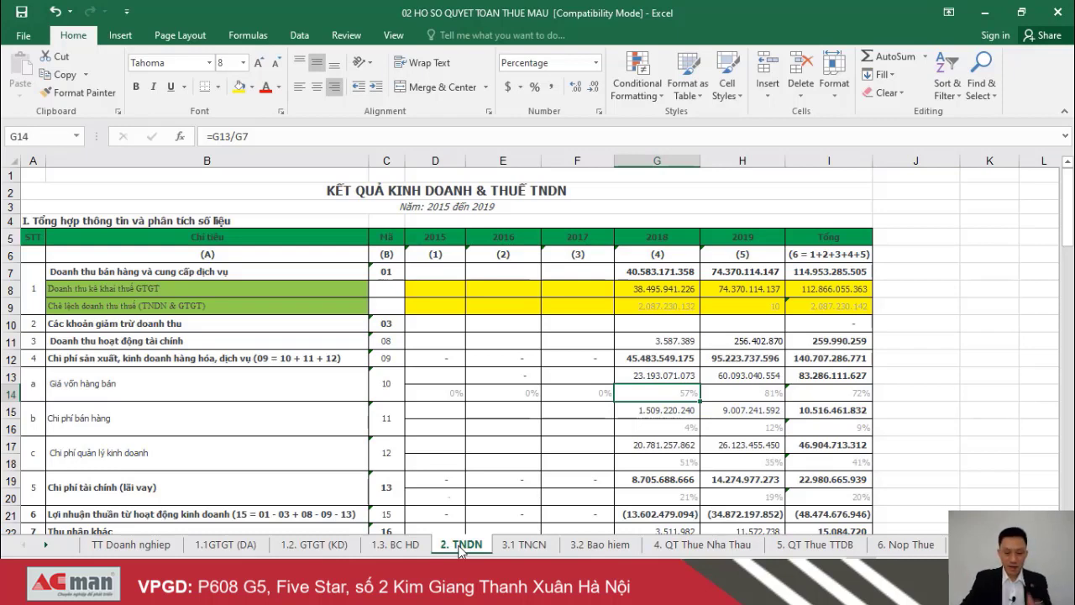
key("Up")
key("Down")
key("Right")
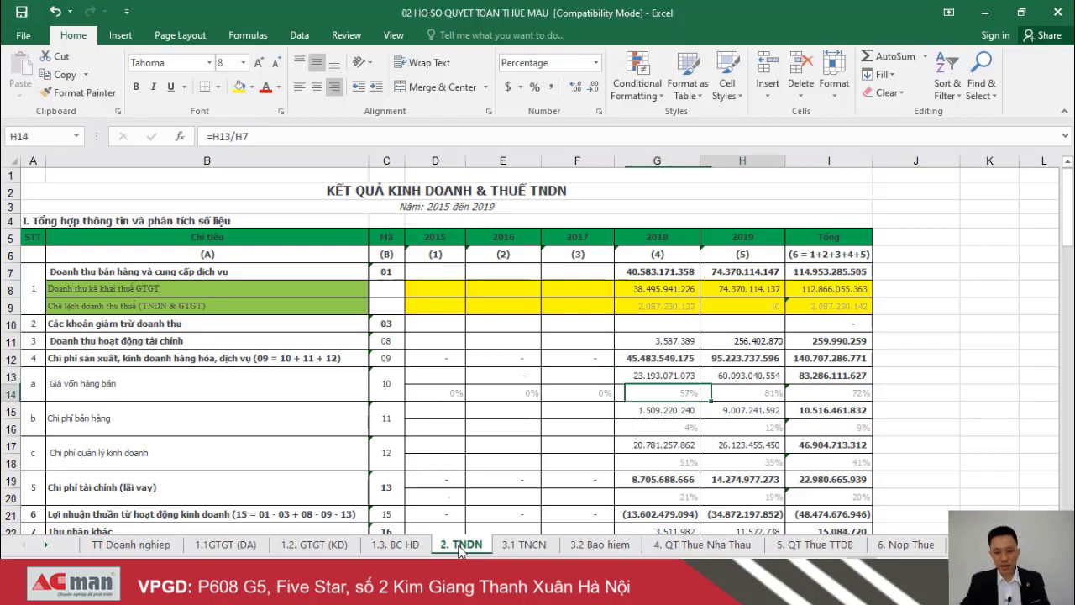
key("Left")
key("Up")
key("Down")
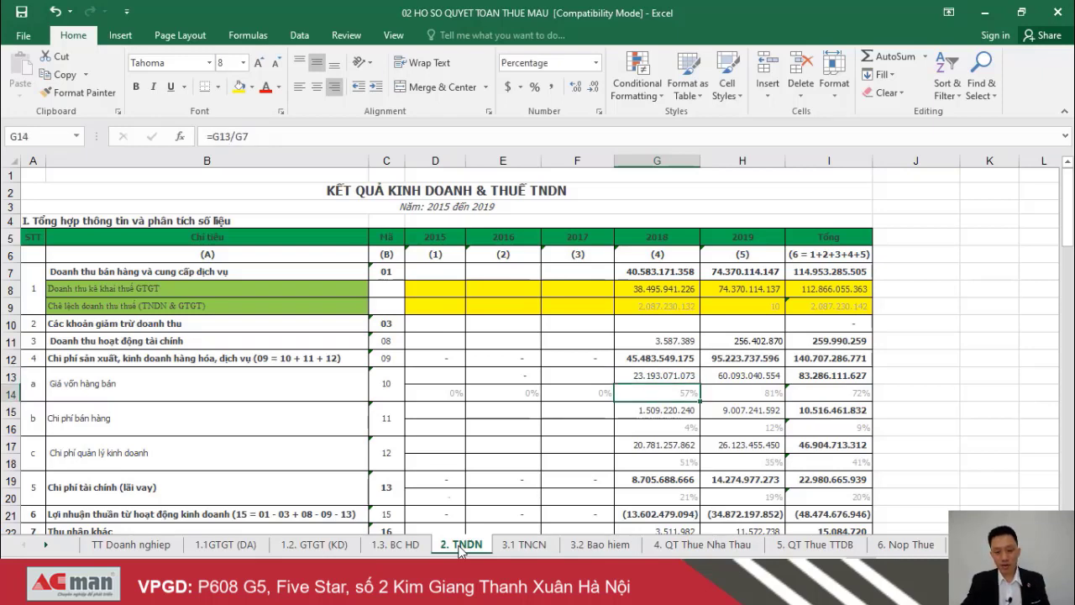
Compare the selling expense to revenue ratios for 2018 and 2019
key("Down")
key("Down")
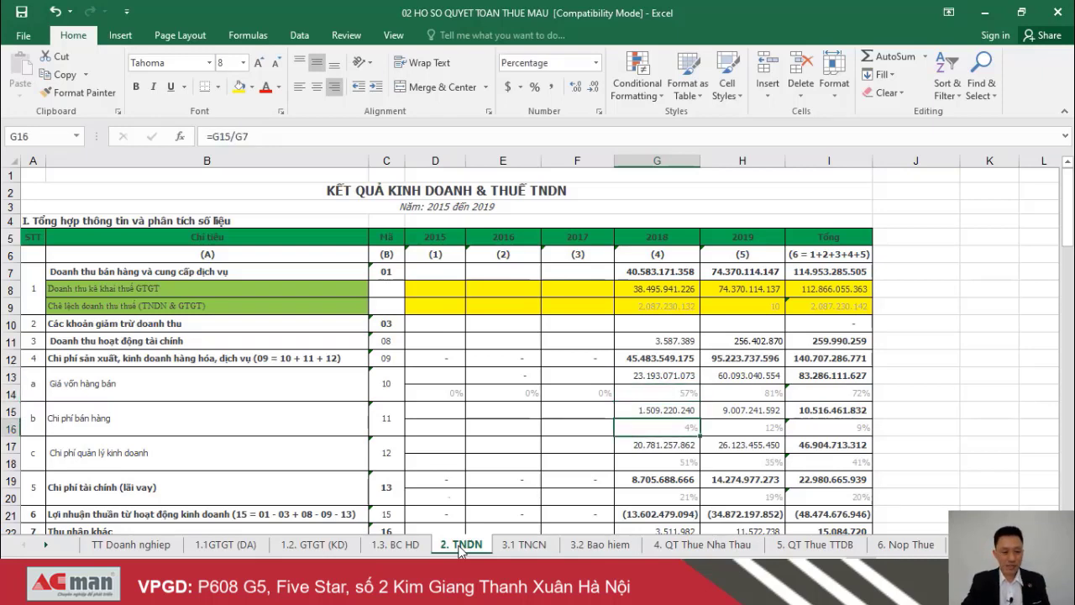
key("Right")
key("Left")
key("Right")
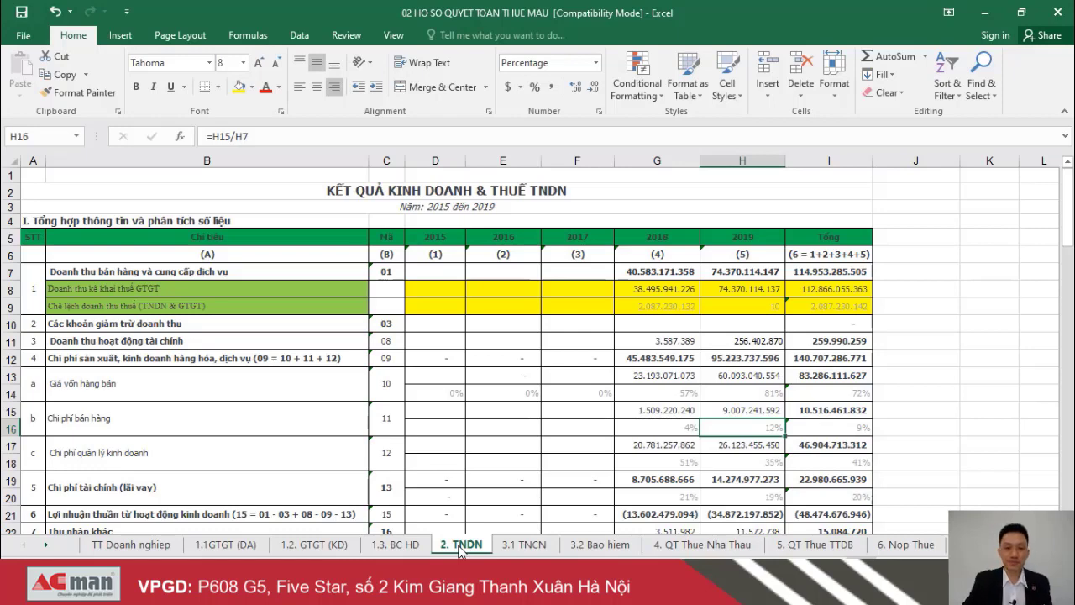
Examine the business management expense row from its label to the 2018 expense-to-revenue ratio
key("Down")
key("Left")
key("Left")
key("Left")
key("Left")
key("Left")
key("Left")
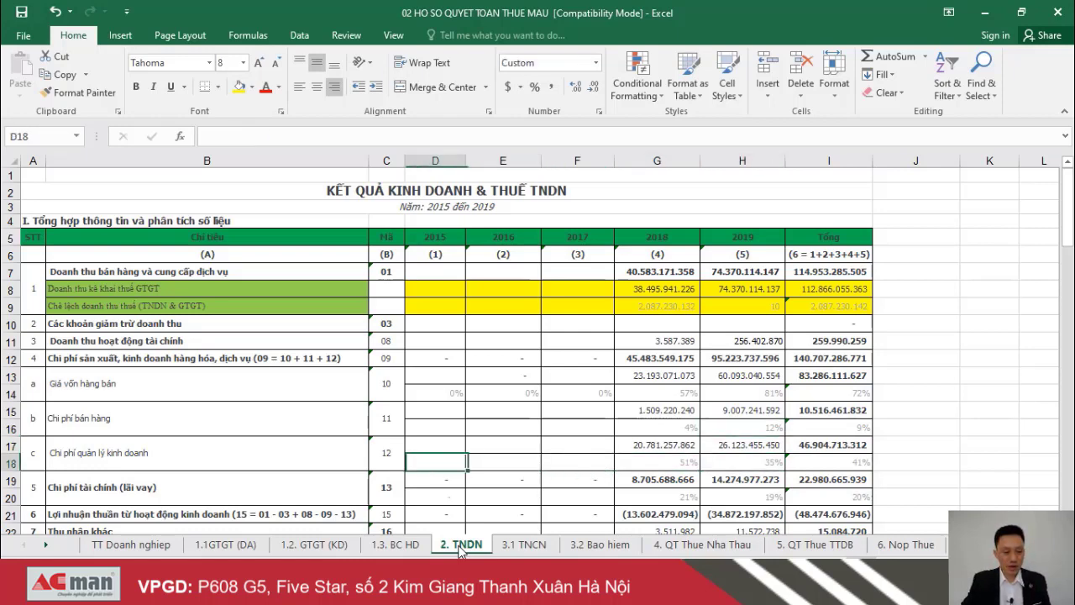
key("Right")
key("Left")
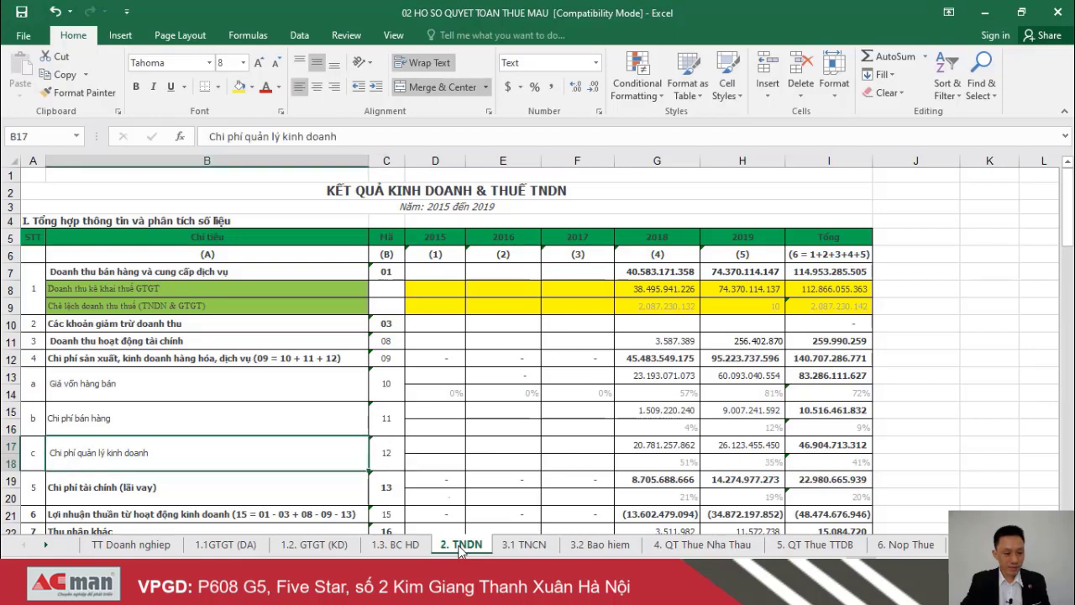
key("Right")
key("Right")
key("Down")
key("Right")
key("Right")
key("Right")
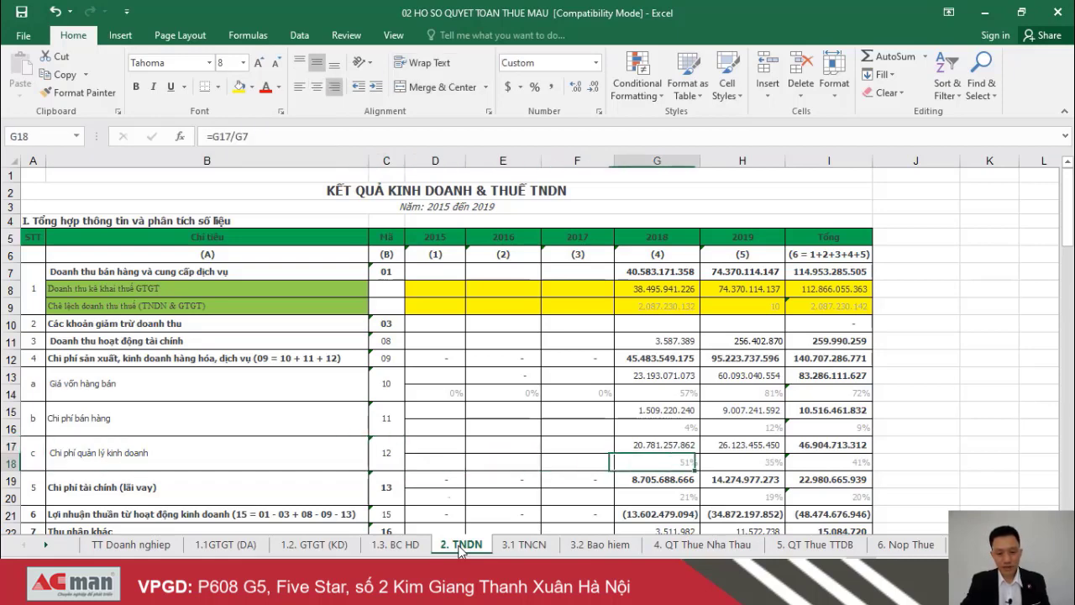
Compare the business management expense to revenue ratios for 2018 and 2019
key("Right")
key("Right")
key("Left")
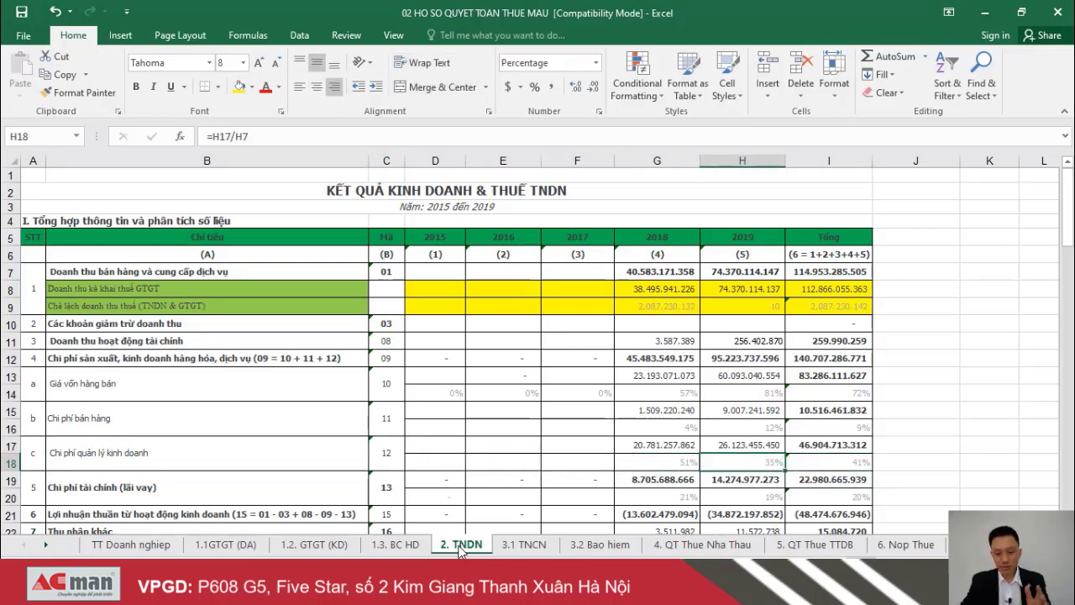
key("Up")
key("Down")
key("Left")
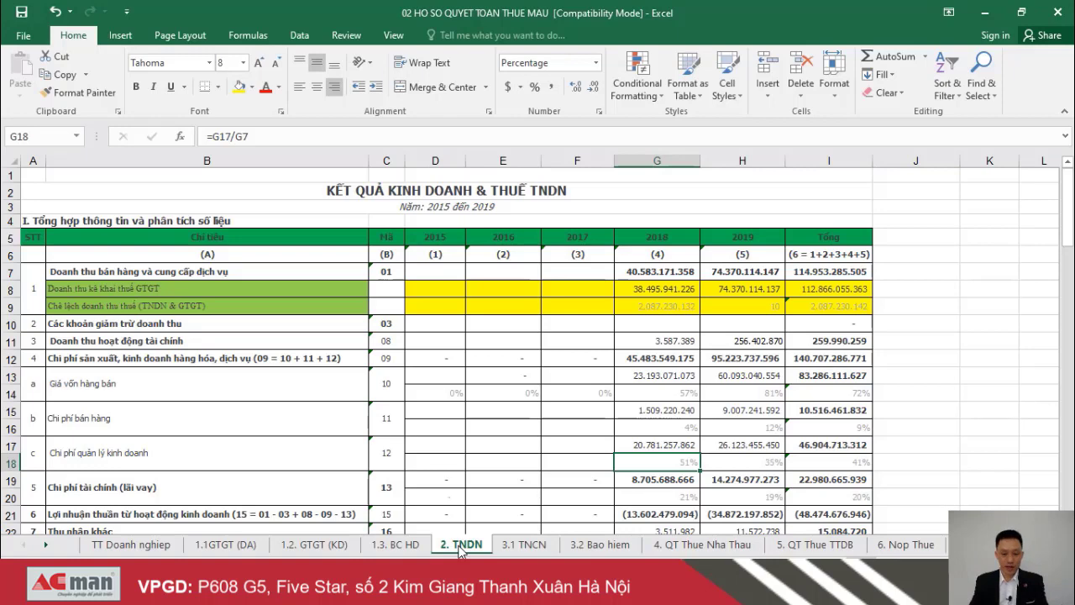
Examine the financial (interest) expense to revenue ratio row across the years, from 2018 to 2019
key("Down")
key("Down")
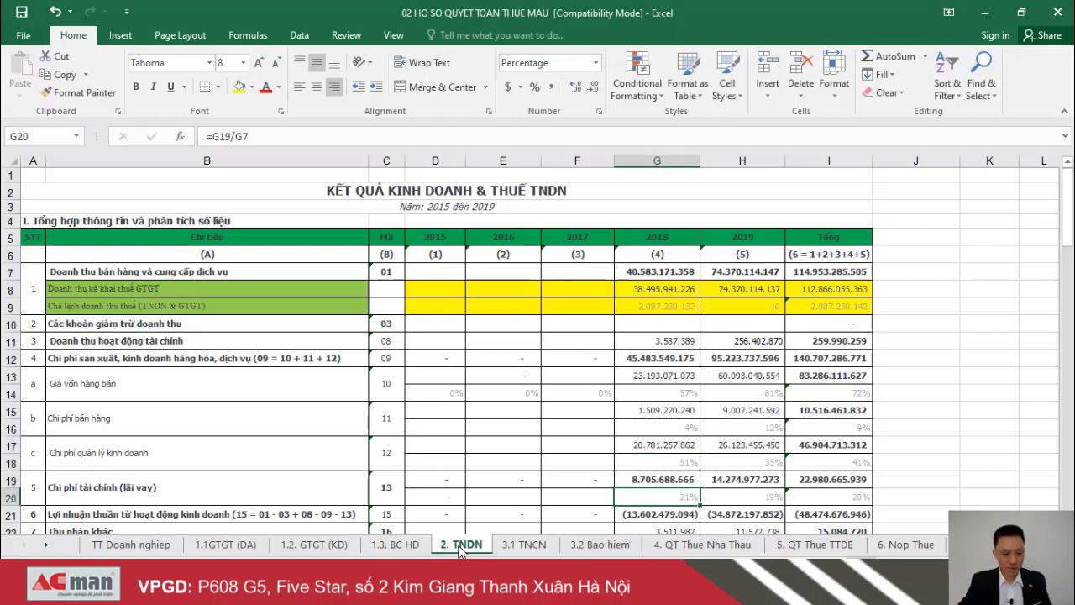
key("Left")
key("Left")
key("Left")
key("Right")
key("Right")
key("Right")
key("Right")
key("Down")
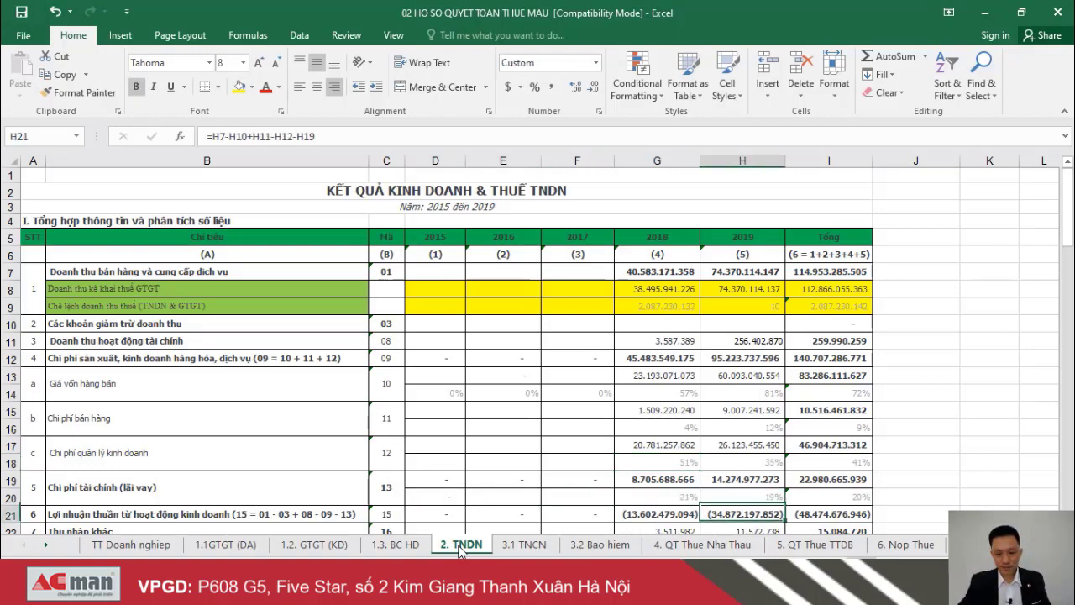
Examine the 2019 financial (interest) expense amount and its ratio to revenue
key("Down")
key("Up")
key("Up")
key("Up")
key("Down")
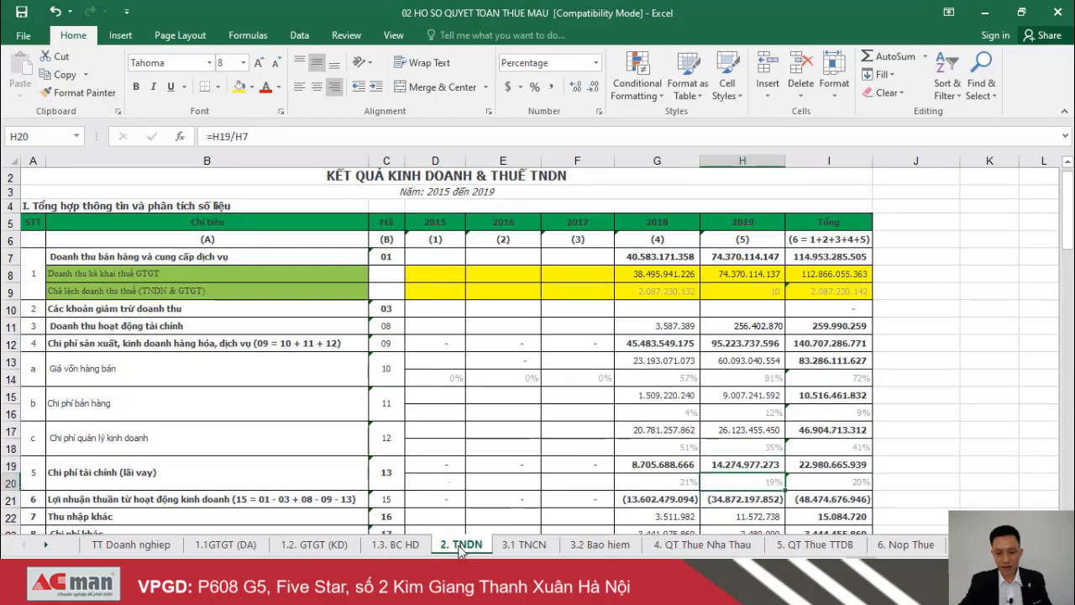
key("Up")
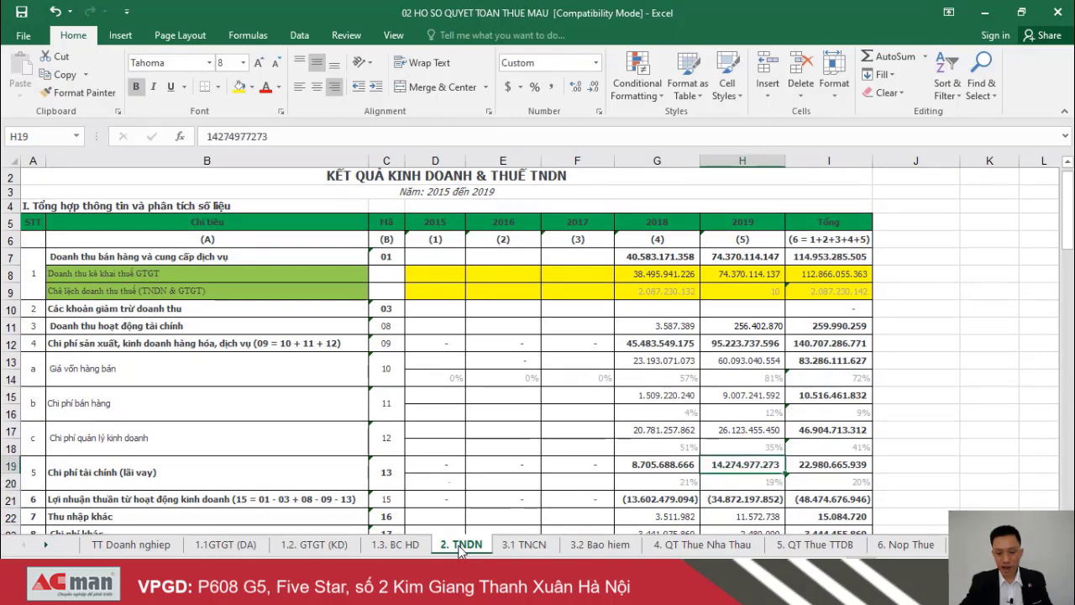
key("Down")
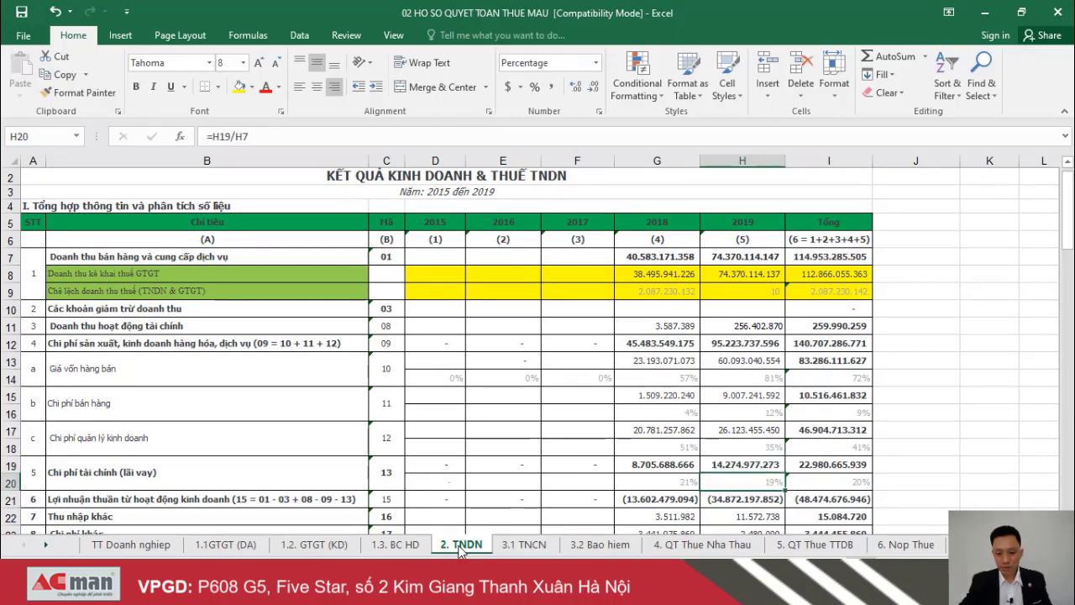
Examine the 2019 net operating profit, other income, other expense and pre-tax profit rows below the interest expense
key("Down")
key("Down")
key("Down")
key("Up")
key("Up")
key("Up")
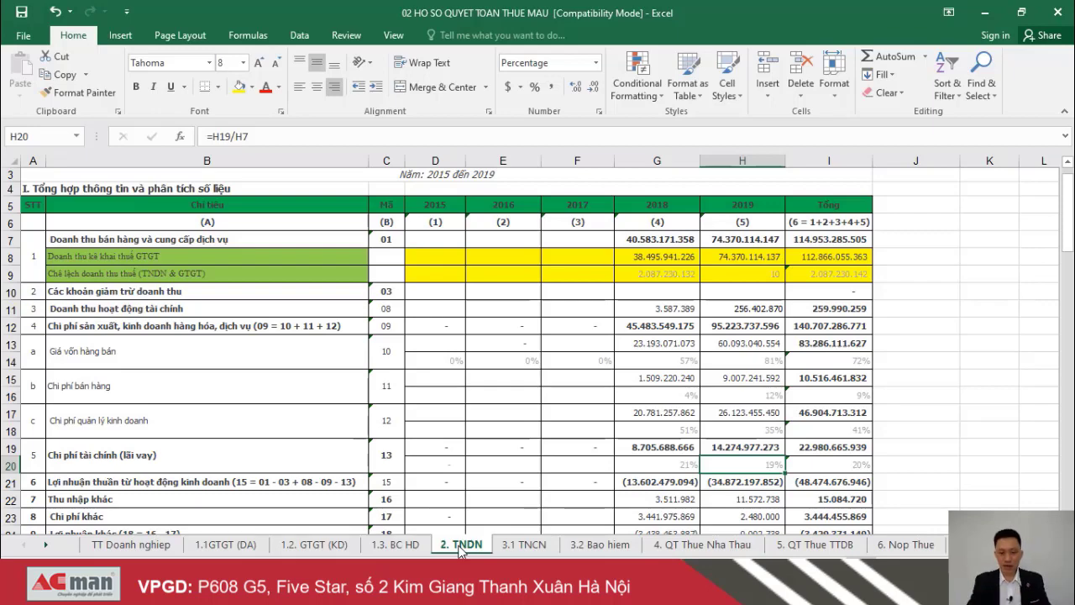
key("Down")
key("Down")
key("Down")
key("Down")
key("Down")
key("Down")
key("Down")
key("Down")
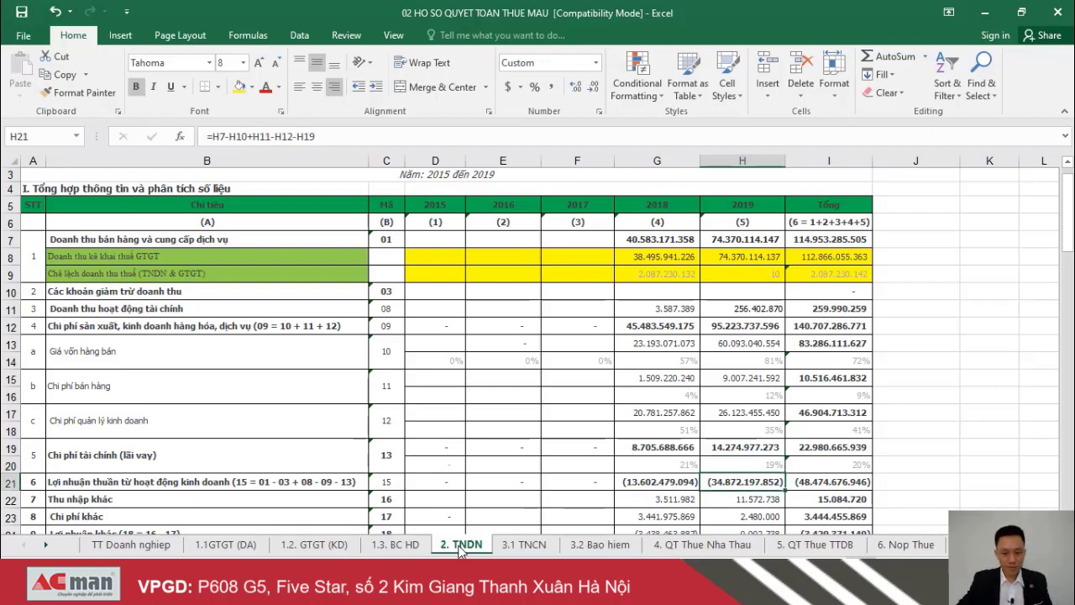
key("Up")
key("Up")
key("Up")
key("Up")
key("Up")
key("Up")
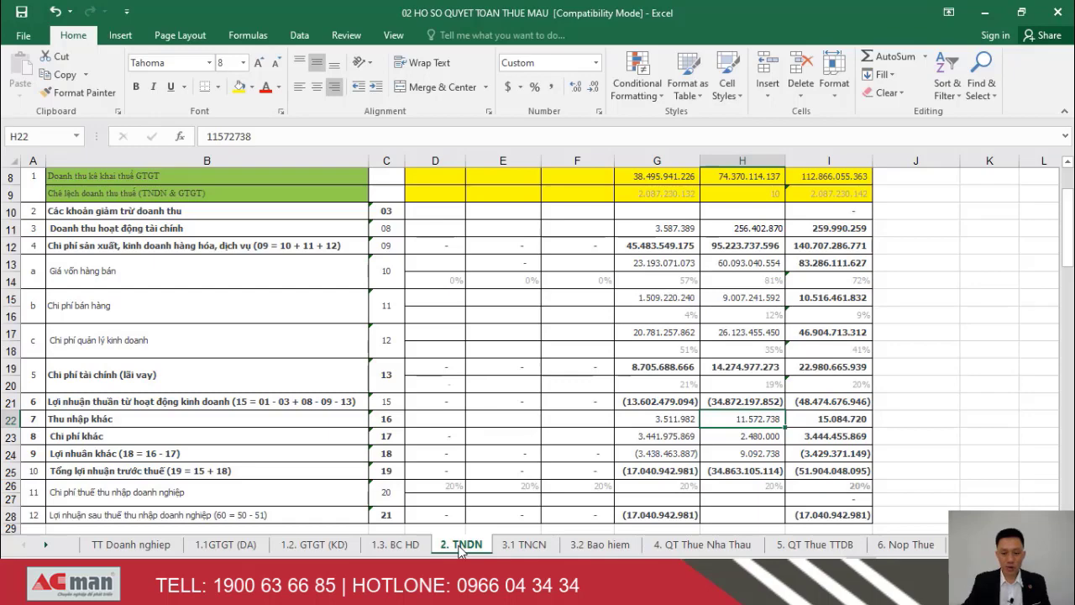
Review the 2019 figures from the other income row back up to the year heading
key("Up")
key("Up")
key("Up")
key("Up")
key("Up")
key("Up")
key("Up")
key("Up")
key("Up")
key("Up")
key("Up")
key("Up")
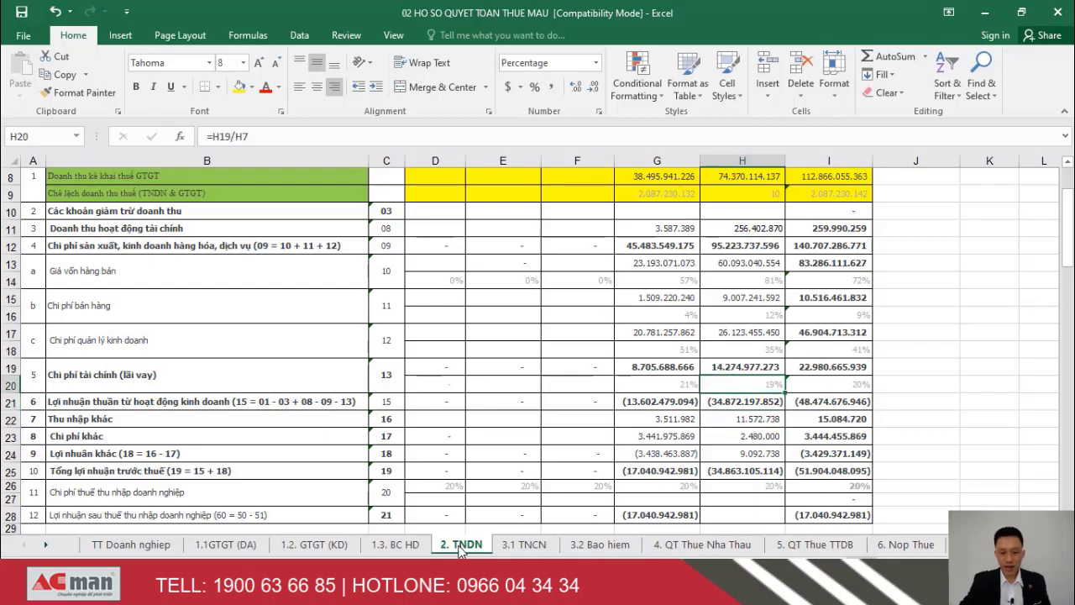
key("Up")
key("Up")
key("Up")
key("Up")
key("Up")
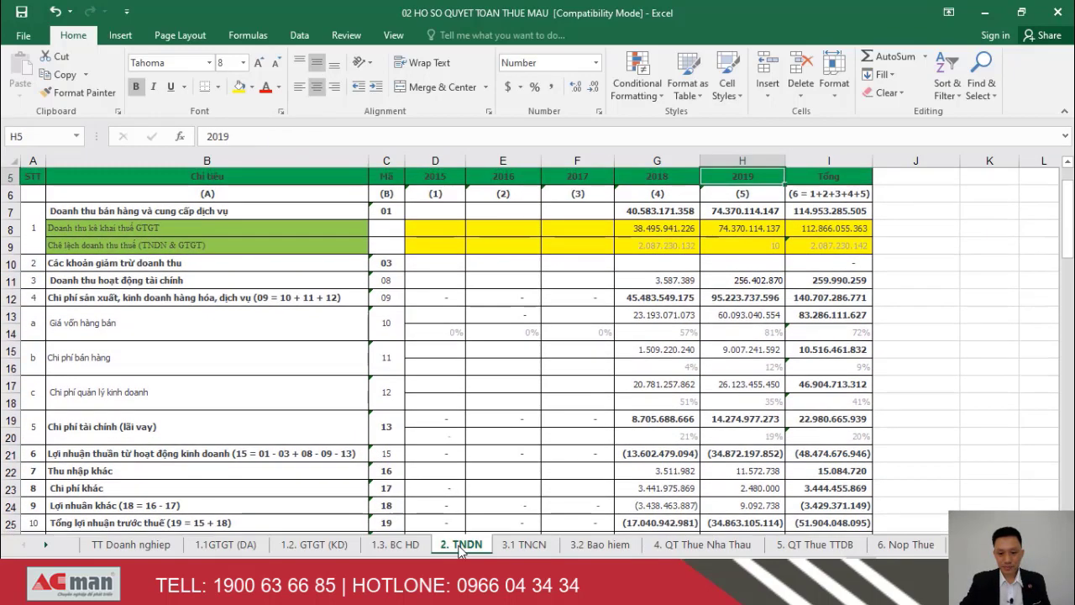
Examine the 2019 column from its heading down through total pre-tax profit to the profit after tax row
key("Down")
key("Down")
key("Down")
key("Down")
key("Down")
key("Down")
key("Down")
key("Down")
key("Down")
key("Down")
key("Down")
key("Down")
key("Down")
key("Down")
key("Down")
key("Down")
key("Down")
key("Down")
key("Down")
key("Down")
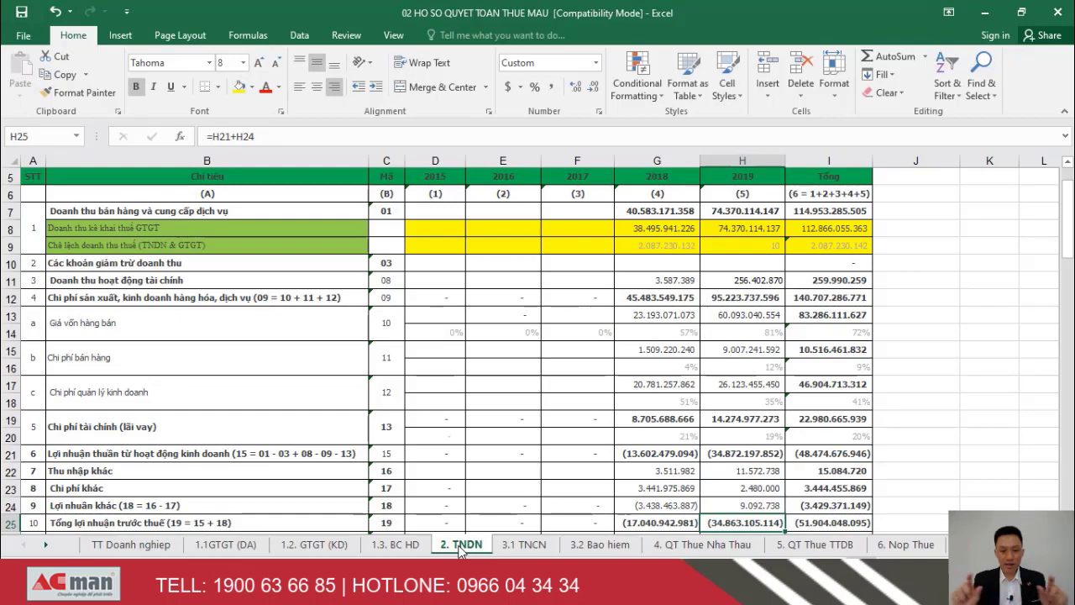
key("Down")
key("Down")
key("Down")
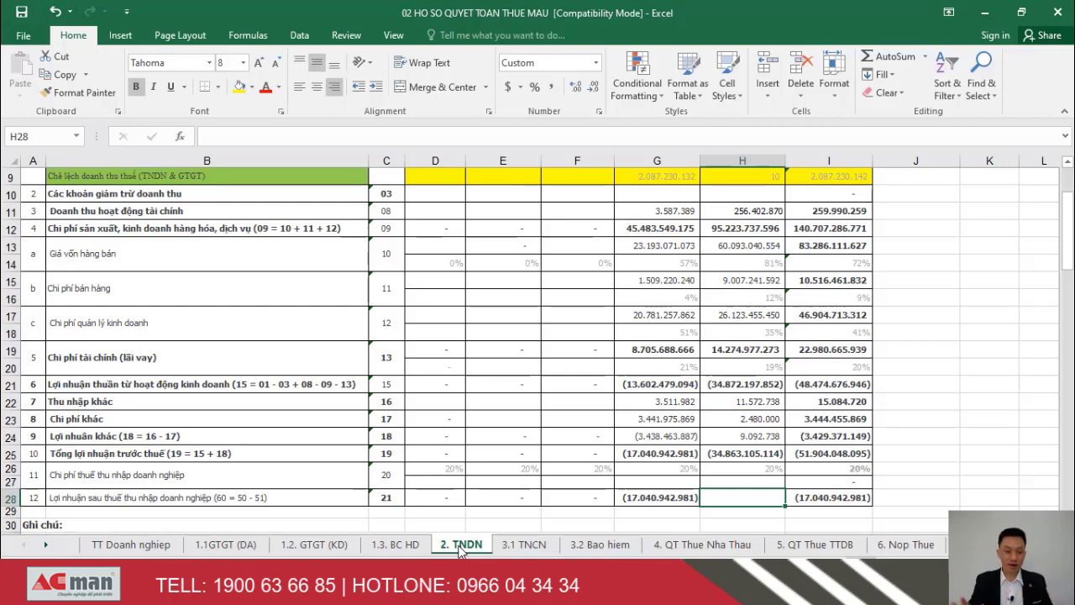
Review the full 2019 column once more, up to the sheet's title and back down to the Ghi chú heading row
key("Up")
key("Up")
key("Up")
key("Up")
key("Up")
key("Up")
key("Up")
key("Up")
key("Up")
key("Up")
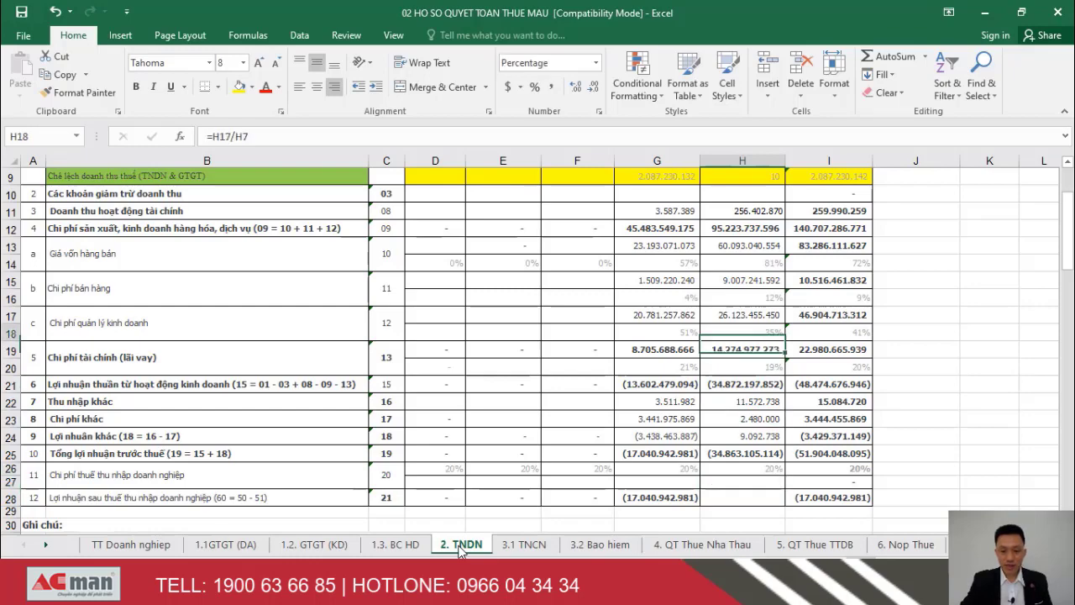
key("Up")
key("Up")
key("Up")
key("Up")
key("Up")
key("Up")
key("Up")
key("Up")
key("Up")
key("Up")
key("Up")
key("Up")
key("Up")
key("Up")
key("Up")
key("Up")
key("Down")
key("Down")
key("Down")
key("Down")
key("Down")
key("Down")
key("Down")
key("Down")
key("Down")
key("Down")
key("Down")
key("Down")
key("Down")
key("Down")
key("Down")
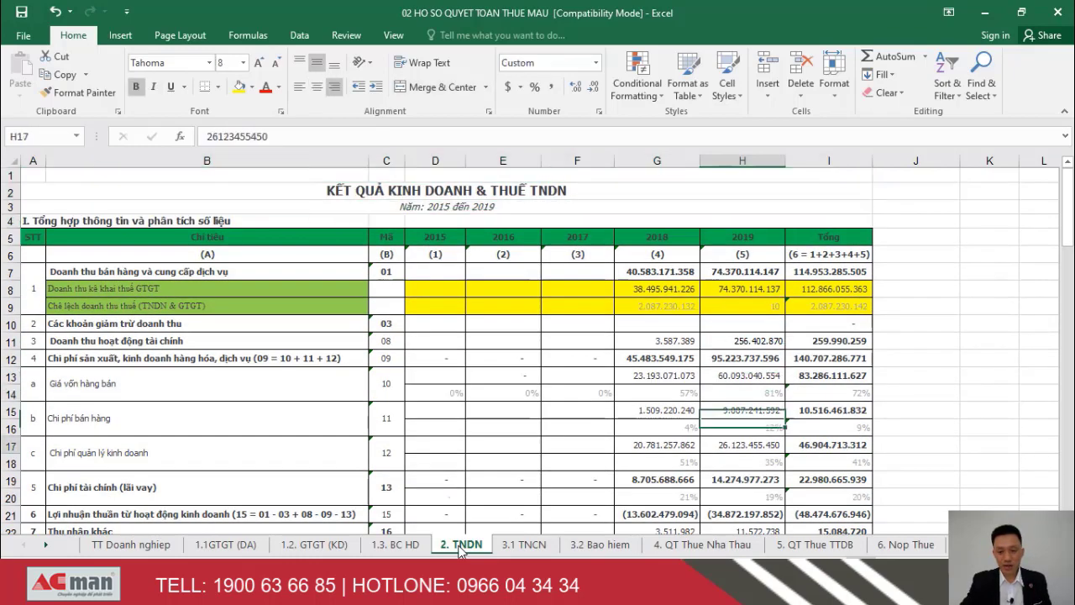
key("Down")
key("Down")
key("Down")
key("Down")
key("Down")
key("Down")
key("Down")
key("Down")
key("Down")
key("Down")
key("Down")
key("Down")
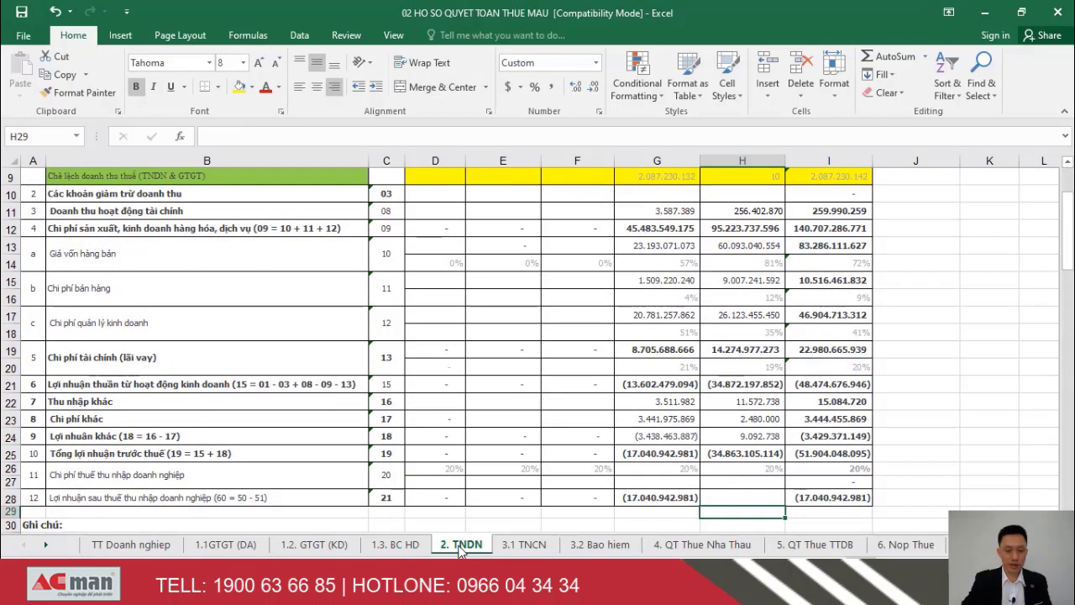
key("Down")
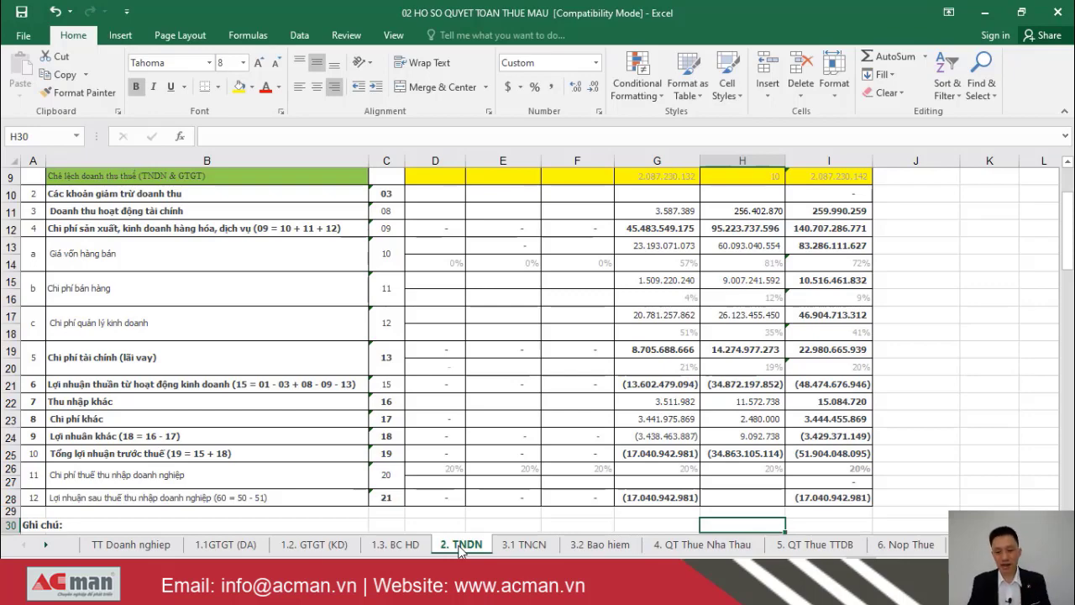
Go to the Ghi chú notes below the table and select note 1 on checking revenue accounts 511, 515 and 711
key("Down")
key("Down")
key("Down")
key("Down")
key("Down")
key("Down")
key("Down")
key("Down")
key("Down")
key("Down")
key("Down")
key("Down")
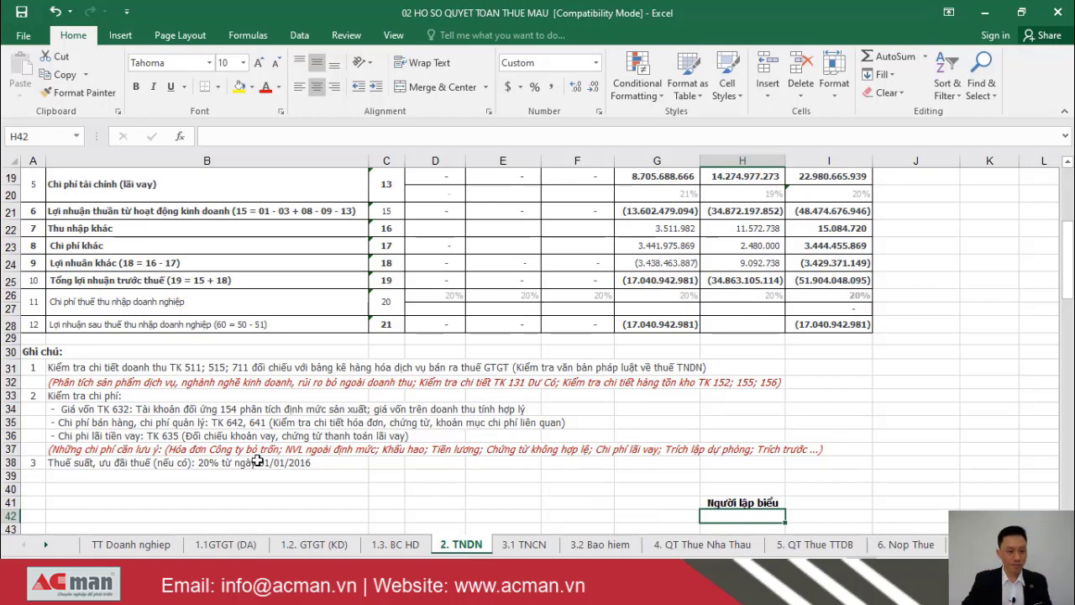
left_click(63, 364)
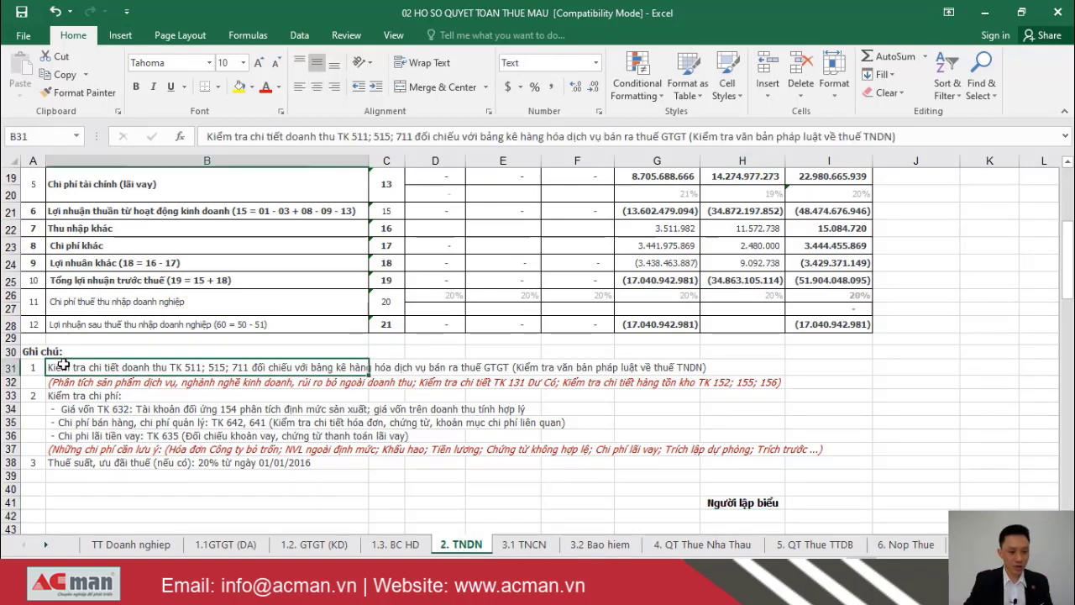
Read the revenue notes on products, business lines and accounts 131, 152, 155 and 156, down to note 2 on checking expenses
mouse_move(208, 587)
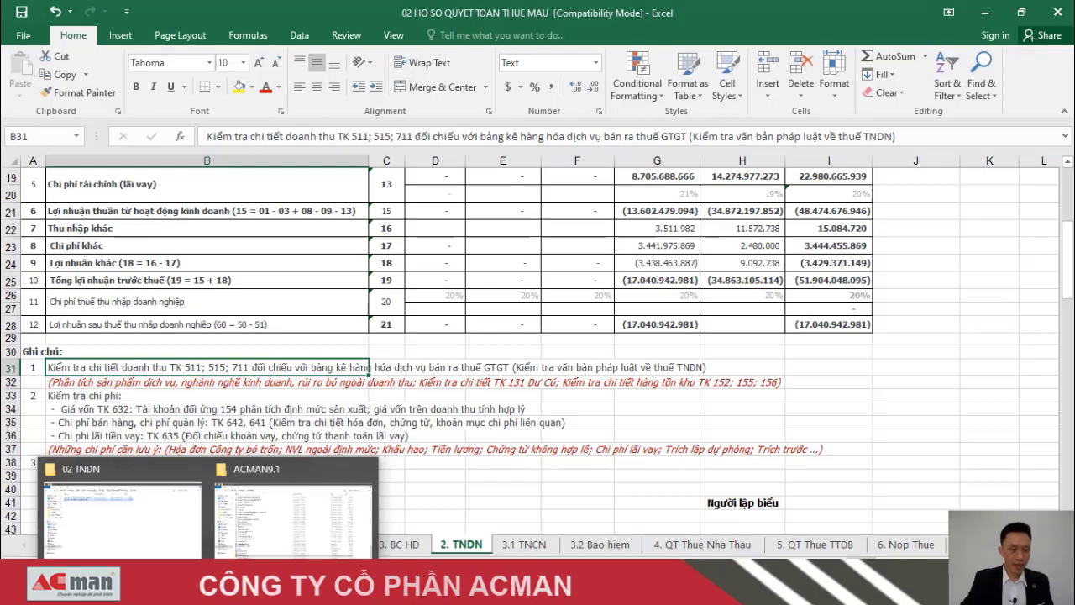
key("Down")
key("Down")
key("Down")
key("Up")
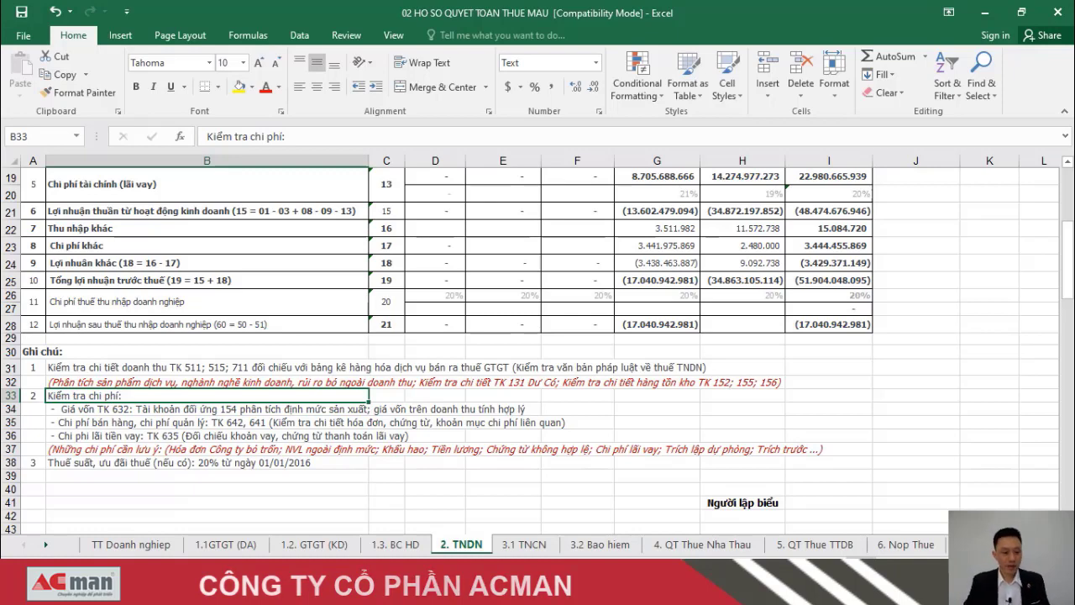
Read the expense notes for accounts 632, 642, 641 and 635, the expenses needing attention, and note 3 on tax rates and incentives
key("Down")
key("Down")
key("Down")
key("Down")
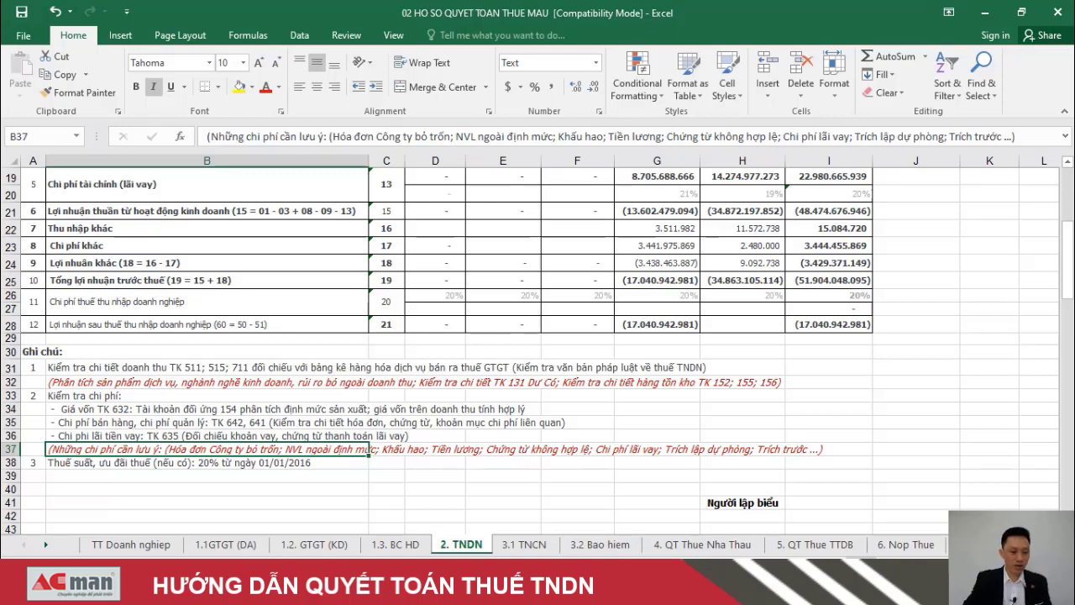
key("Down")
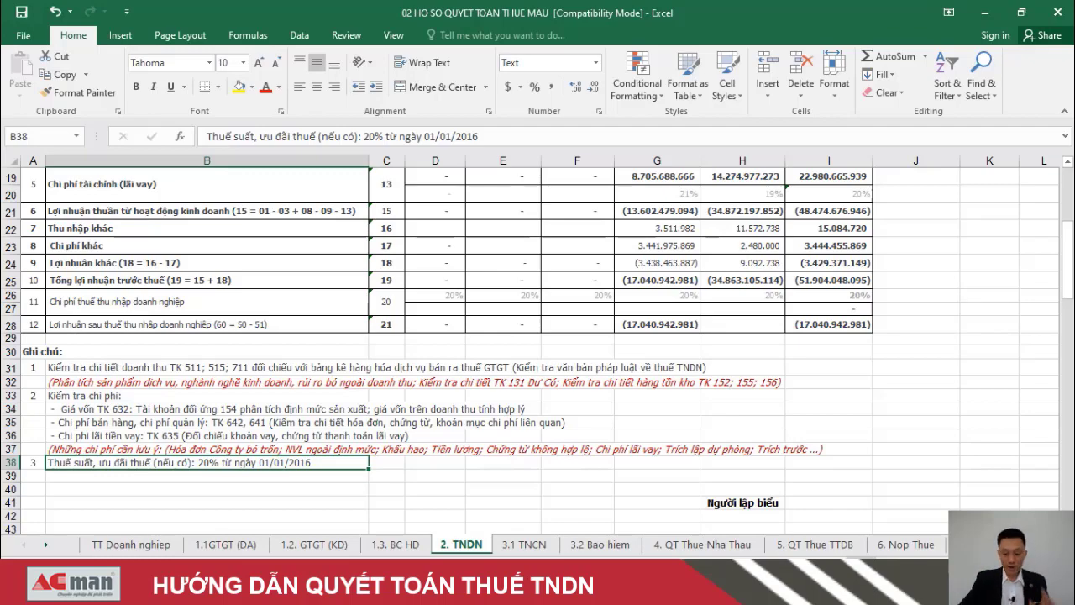
Move past the Ghi chú notes and skim sections II and III on percentage-of-revenue tax and exempt income
left_click(207, 476)
key("Down")
key("Down")
key("Down")
key("Down")
key("Down")
key("Down")
key("Down")
key("Down")
key("Down")
key("Down")
key("Down")
key("Down")
key("Down")
key("Down")
key("Down")
key("Down")
key("Down")
key("Down")
key("Down")
key("Down")
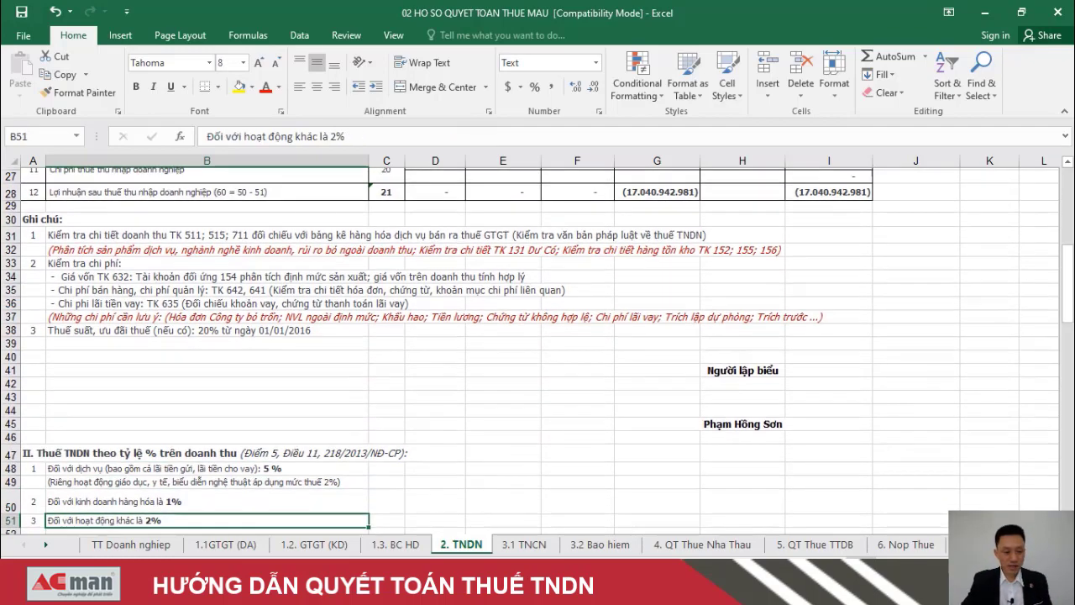
Go back to section II and read the percentage-of-revenue tax rates for services and for goods trading
key("Up")
key("Up")
key("Up")
key("Up")
key("Up")
key("Up")
key("Up")
key("Up")
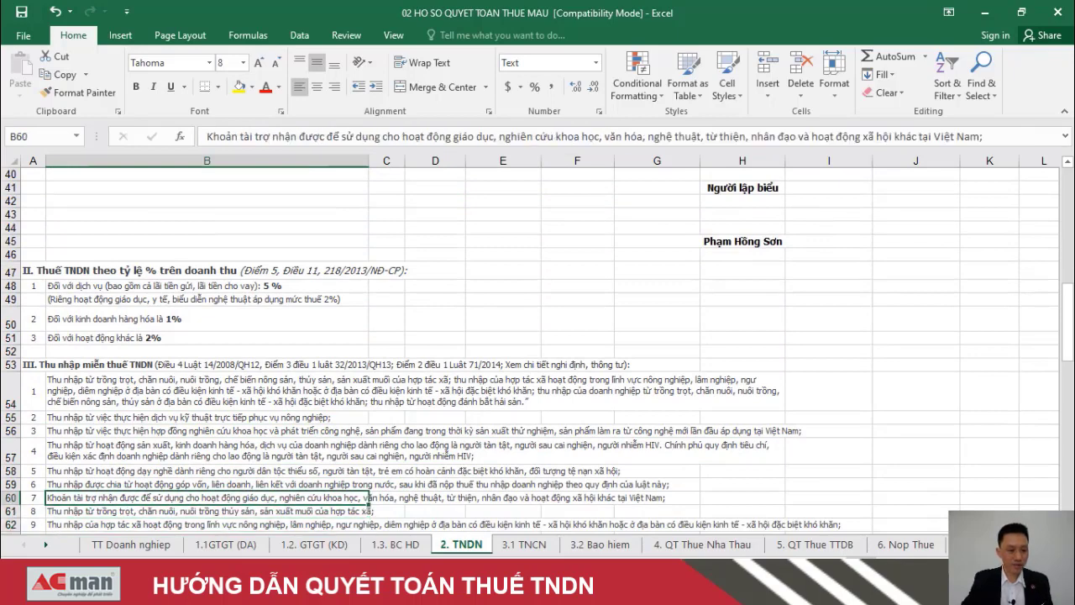
key("Up")
key("Up")
key("Up")
key("Up")
key("Up")
key("Up")
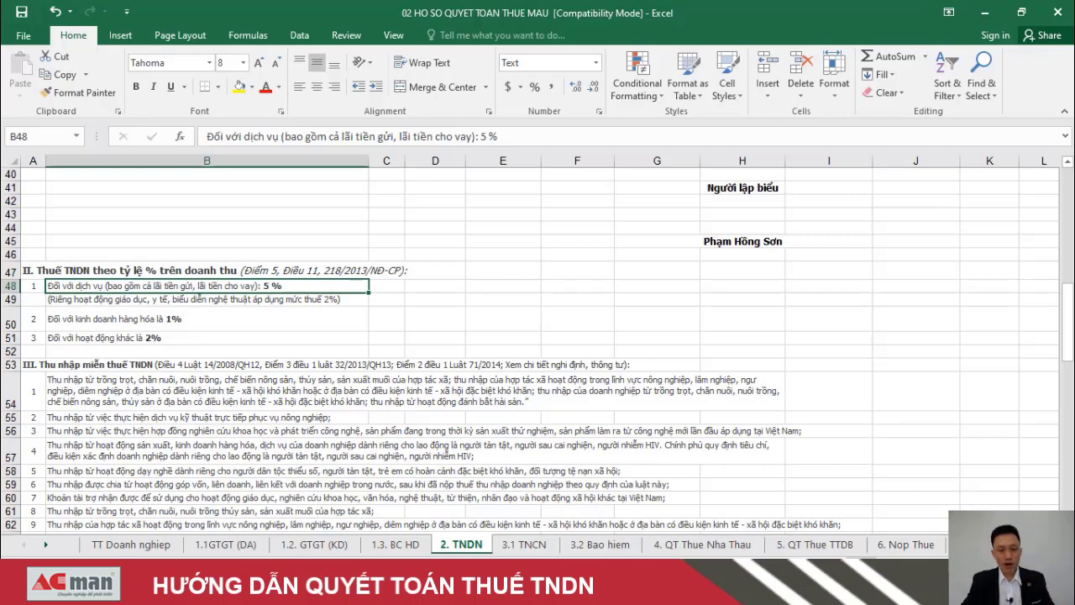
key("Down")
key("Down")
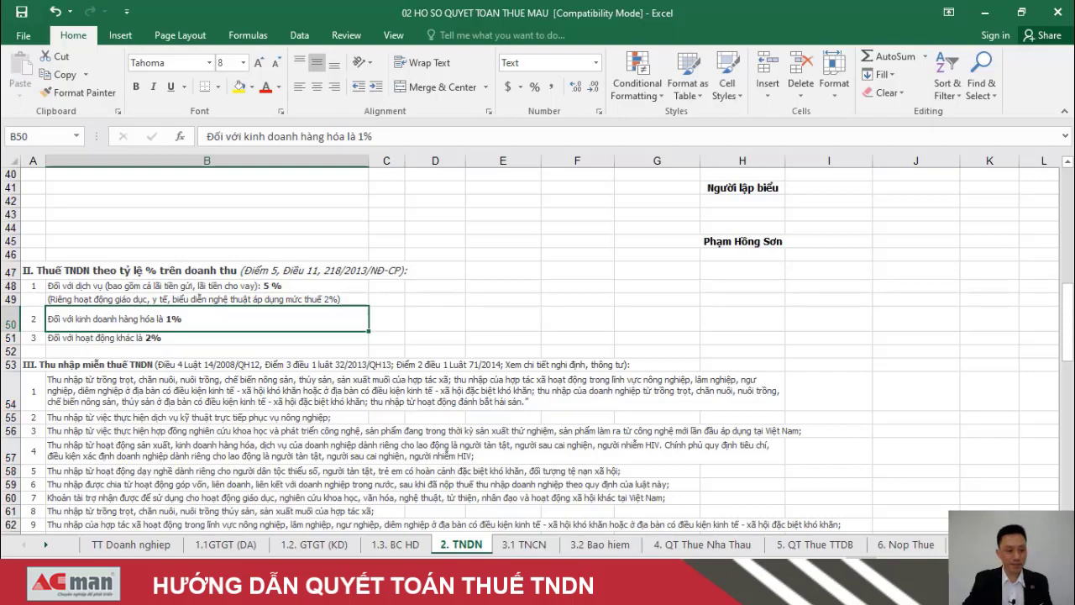
Skim the exempt income list in section III and the income timing rules in section IV, down to item 4
key("Down")
key("Down")
key("Down")
key("Down")
key("Down")
key("Down")
key("Down")
key("Down")
key("Down")
key("Down")
key("Down")
key("Down")
key("Down")
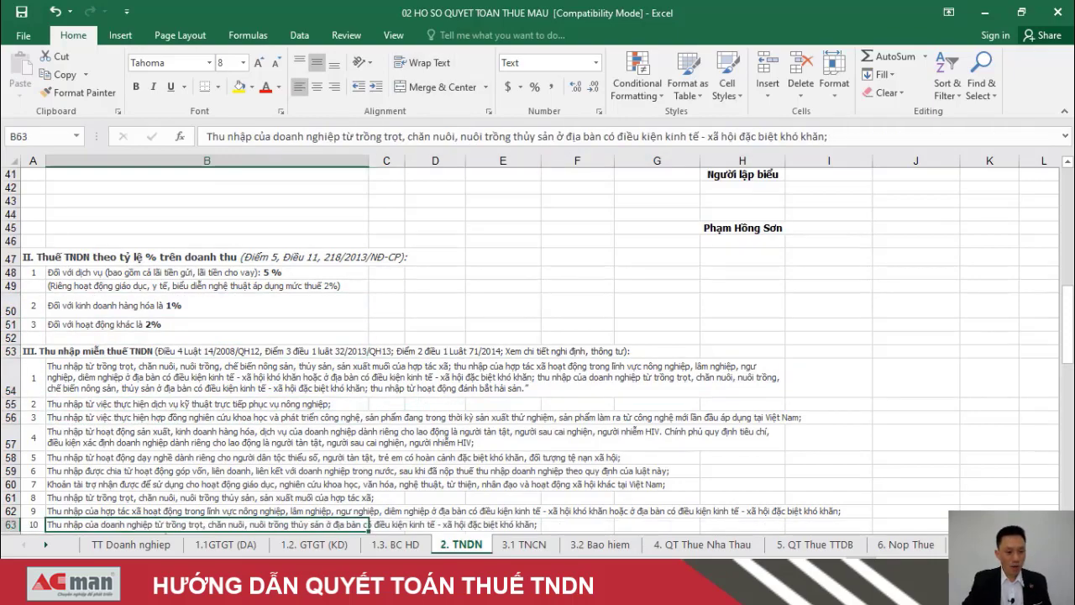
key("Down")
key("Down")
key("Down")
key("Down")
key("Down")
key("Down")
key("Down")
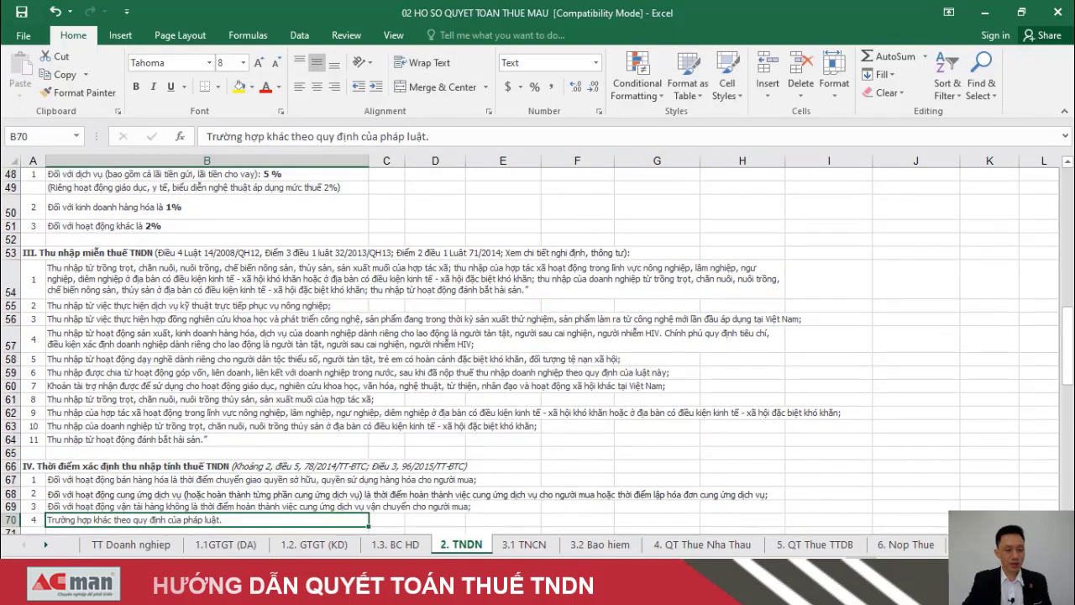
Return to section III and select its whole list of exempt income items 1 to 11, range A54:H64
key("Up")
key("Up")
key("Up")
key("Up")
key("Up")
key("Up")
key("Up")
key("Up")
key("Up")
key("Up")
key("Up")
key("Up")
key("Up")
key("Up")
key("Up")
key("Up")
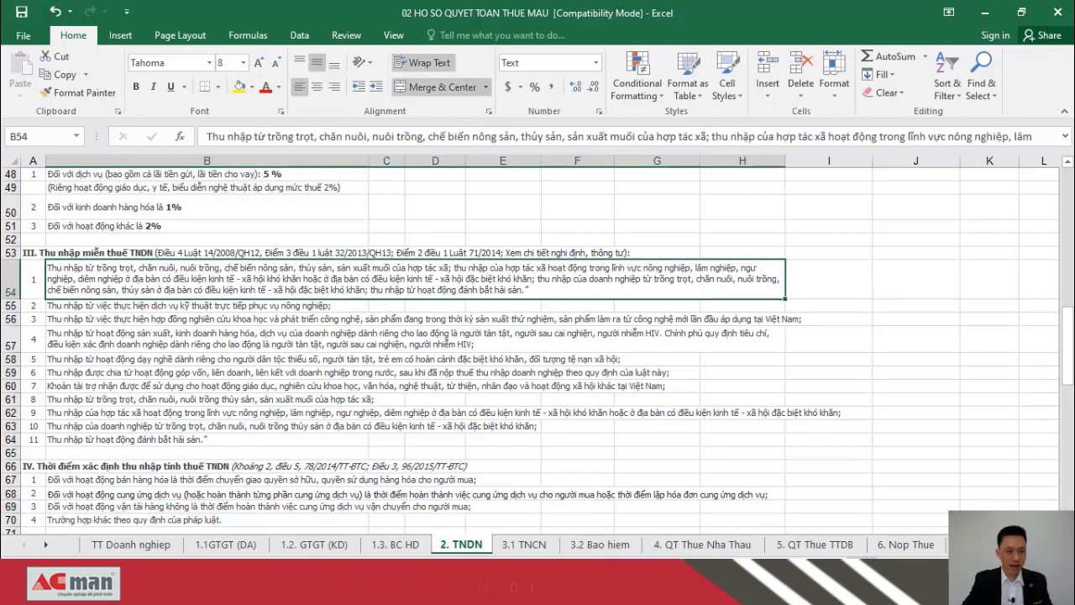
key("Left")
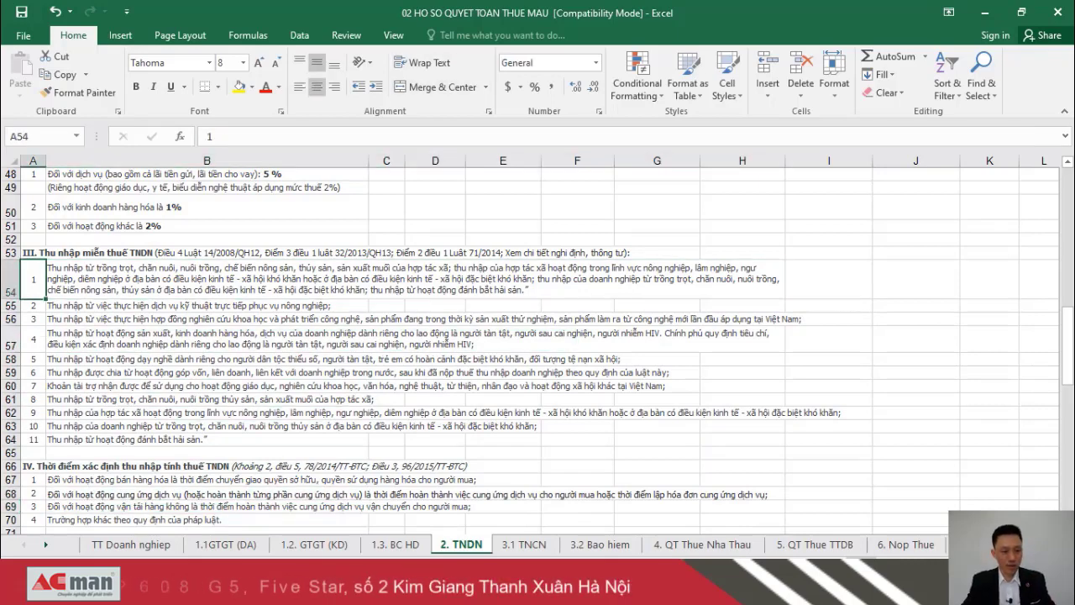
key("shift+Right")
key("shift+Right")
key("shift+Right")
key("shift+Down")
key("shift+Down")
key("shift+Down")
key("shift+Down")
key("shift+Down")
key("shift+Down")
key("shift+Down")
key("shift+Down")
key("shift+Down")
key("shift+Down")
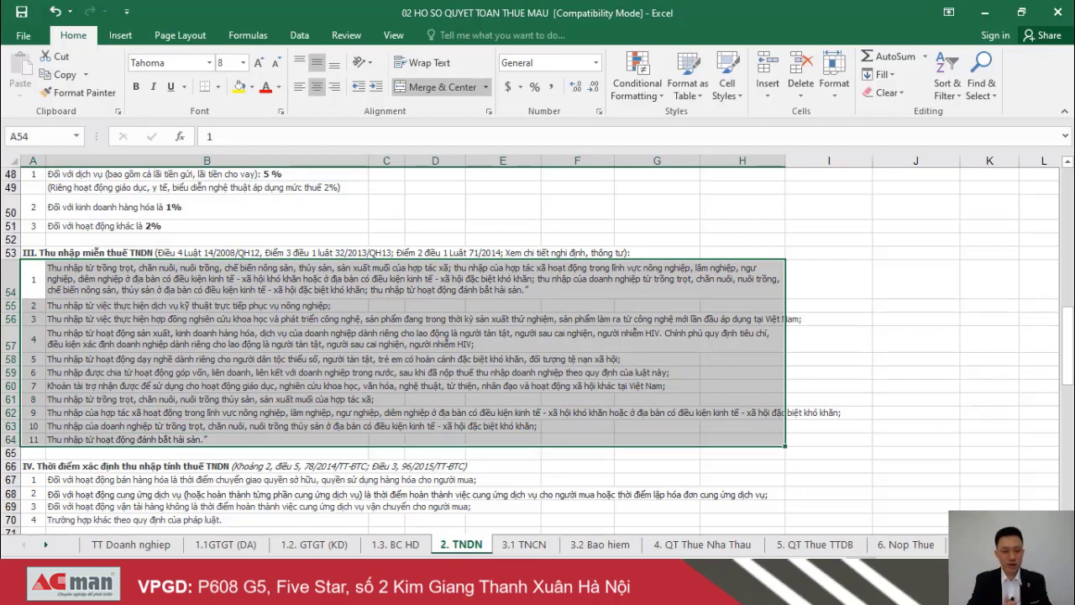
Move on through section IV to the green lines of section V on deductible and non-deductible expenses
key("Down")
key("Down")
key("Down")
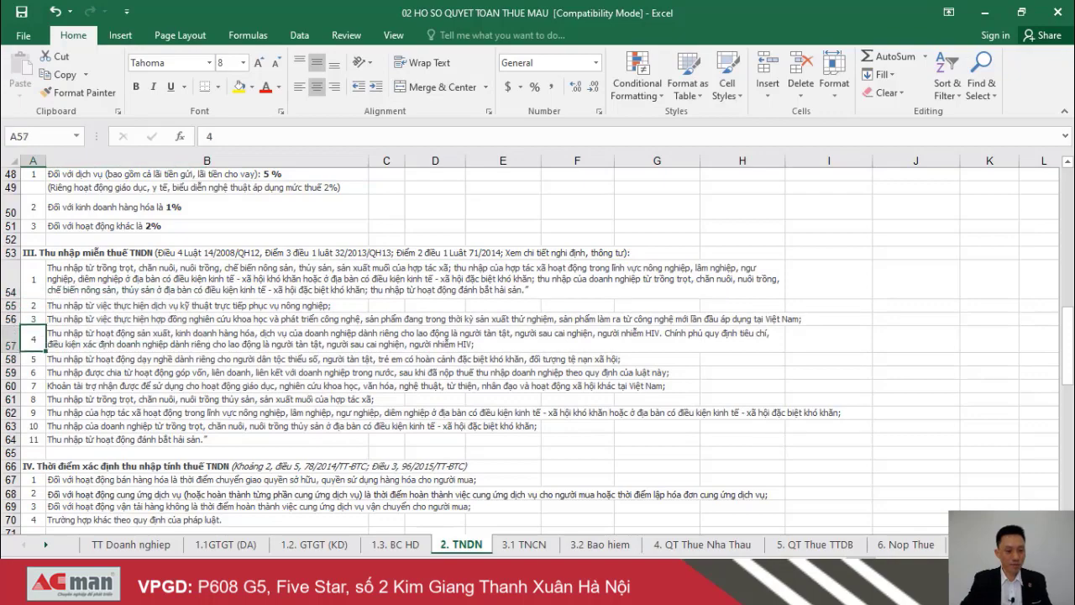
key("Down")
key("Down")
key("Down")
key("Down")
key("Down")
key("Down")
key("Down")
key("Down")
key("Down")
key("Down")
key("Down")
key("Down")
key("Down")
key("Down")
key("Down")
key("Down")
key("Down")
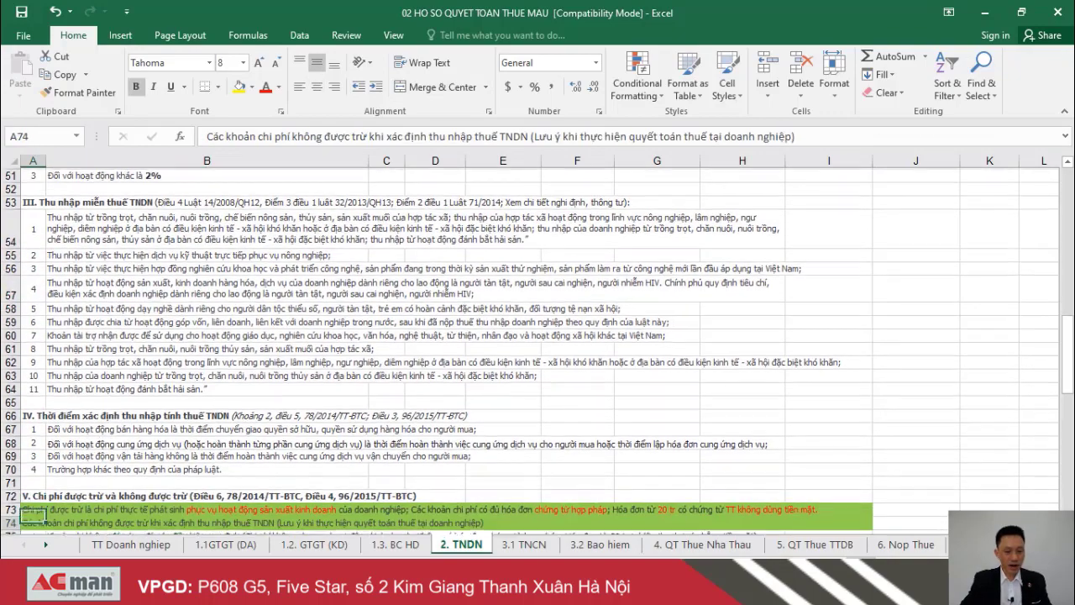
Go back to item 1 of section IV, on when taxable income from goods sales is determined
key("Up")
key("Up")
key("Up")
key("Up")
key("Up")
key("Up")
key("Up")
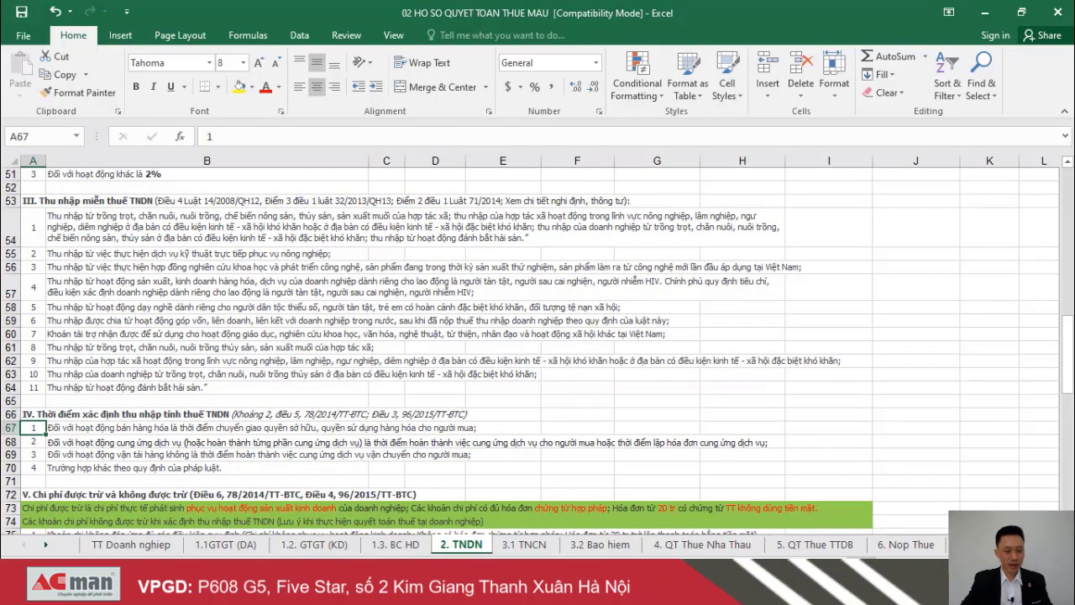
Read through the income timing rules and the non-deductible expenses in section V, down to item 10 on compulsory insurance
key("Down")
key("Down")
key("Down")
key("Down")
key("Down")
key("Down")
key("Down")
key("Down")
key("Down")
key("Down")
key("Down")
key("Down")
key("Down")
key("Down")
key("Down")
key("Down")
key("Down")
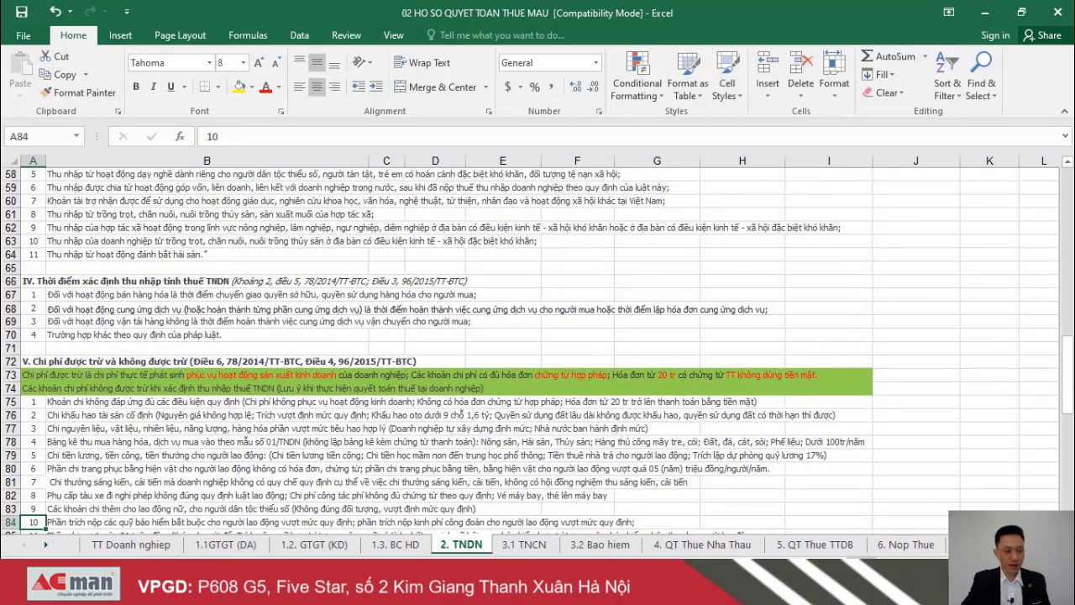
Read non-deductible expense items 11 to 21, down to the yellow line on advertising and promotion costs
key("Down")
key("Down")
key("Down")
key("Down")
key("Down")
key("Down")
key("Down")
key("Down")
key("Down")
key("Down")
key("Down")
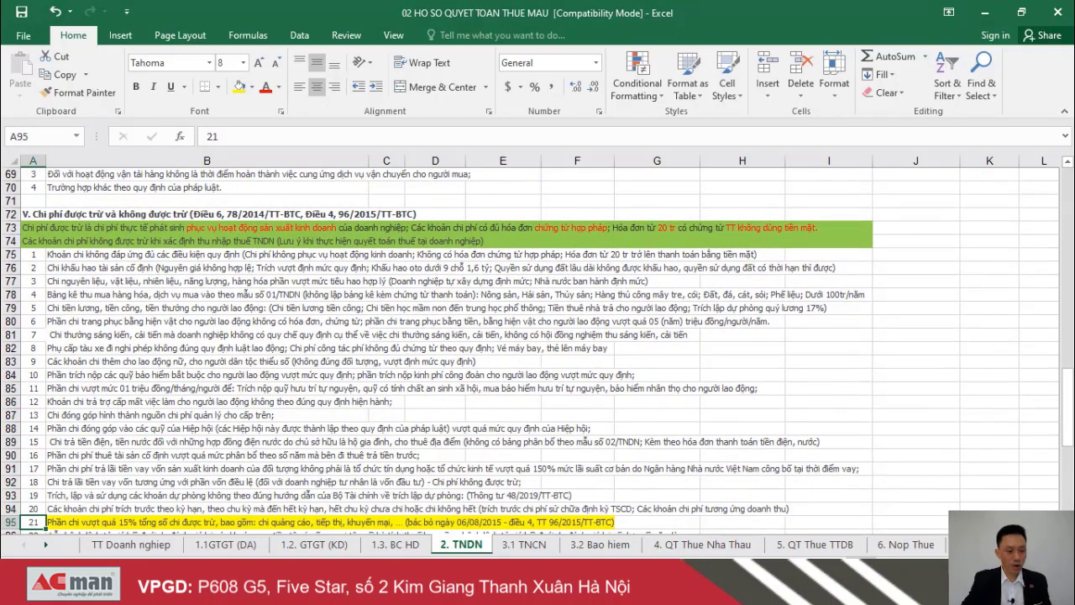
Move back up the non-deductible expense list from item 21 to item 10 on compulsory insurance contributions
key("Up")
key("Up")
key("Up")
key("Up")
key("Up")
key("Up")
key("Up")
key("Up")
key("Up")
key("Up")
key("Up")
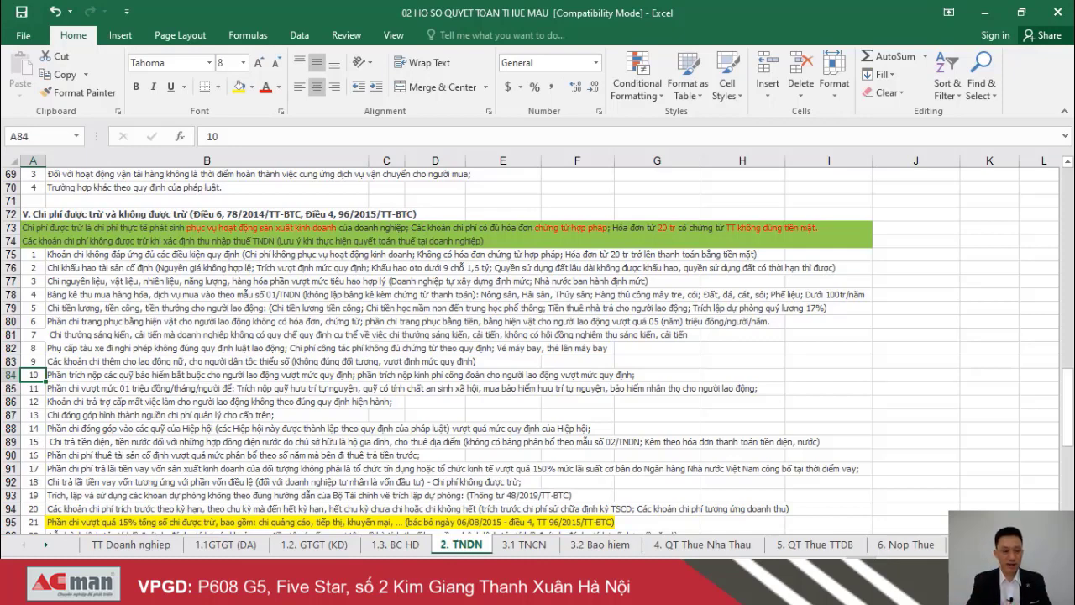
Read down the non-deductible expenses in section V from item 11 to item 37 on input VAT
key("Down")
key("Down")
key("Down")
key("Down")
key("Down")
key("Down")
key("Down")
key("Down")
key("Down")
key("Down")
key("Down")
key("Down")
key("Down")
key("Down")
key("Down")
key("Down")
key("Down")
key("Down")
key("Down")
key("Down")
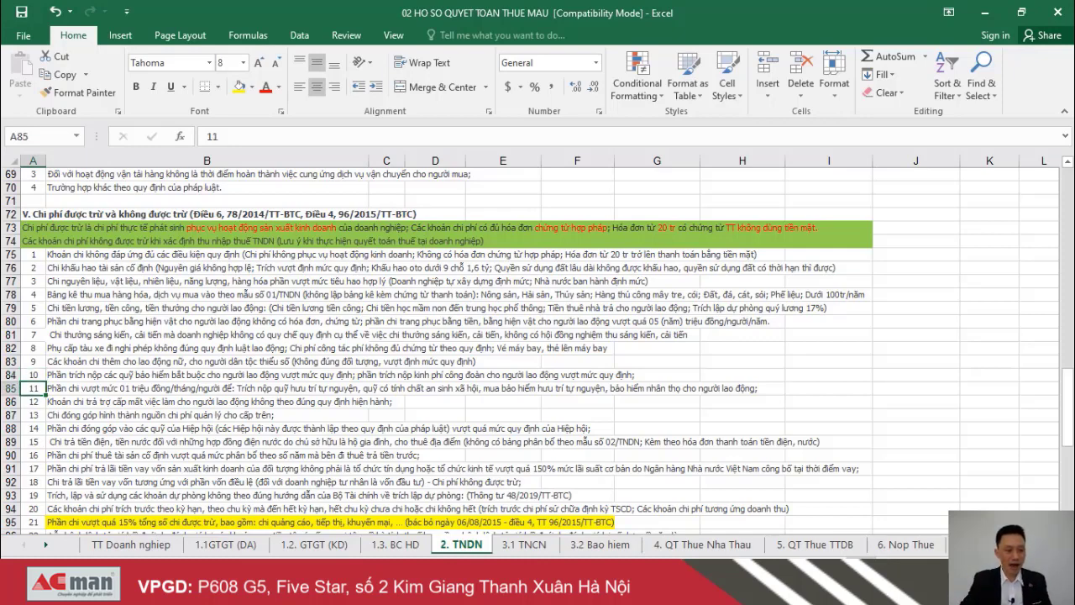
key("Down")
key("Down")
key("Down")
key("Down")
key("Down")
key("Down")
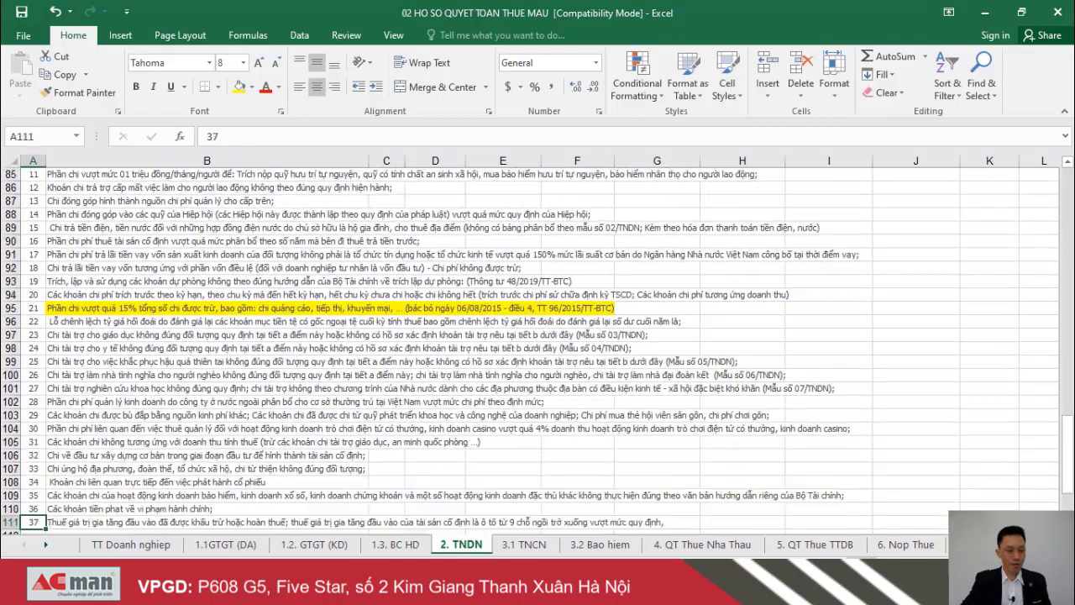
key("Up")
key("Up")
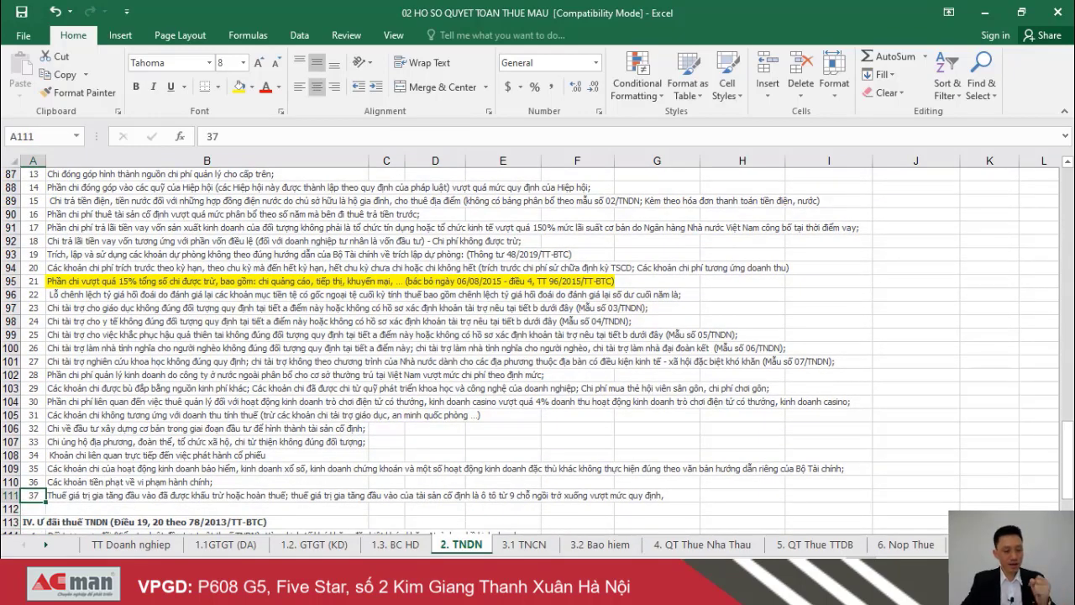
Go back up the non-deductible expense list to the green line in row 73 defining deductible expenses
key("Up")
key("Up")
key("Up")
key("Up")
key("Up")
key("Up")
key("Up")
key("Up")
key("Up")
key("Up")
key("Up")
key("Up")
key("Up")
key("Up")
key("Up")
key("Up")
key("Up")
key("Up")
key("Up")
key("Up")
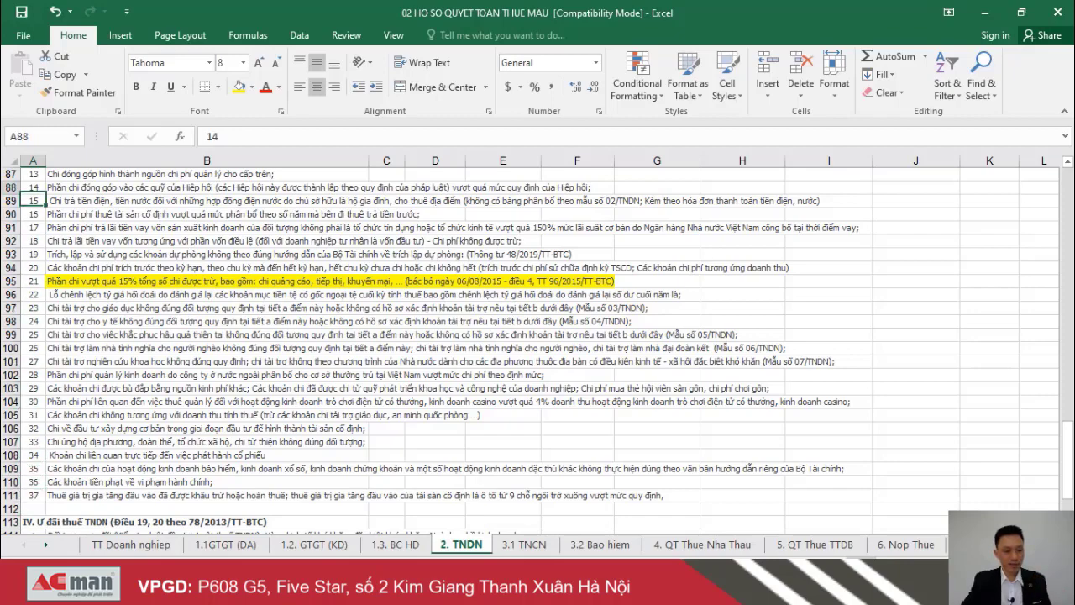
key("Up")
key("Up")
key("Up")
key("Up")
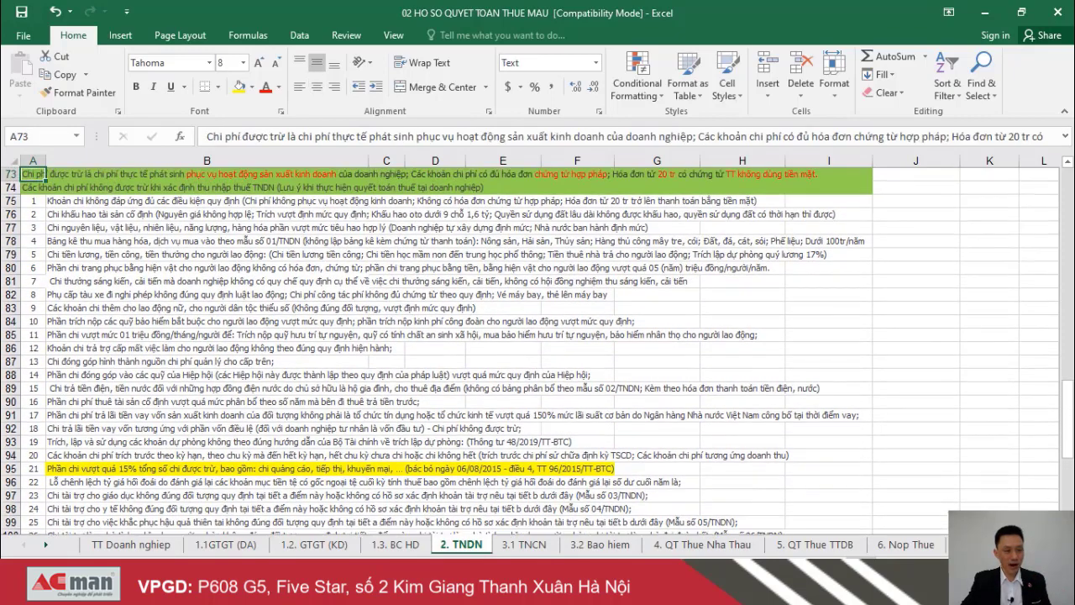
Review non-deductible item 1, glance at the VanBanPhapLuat window, and return to the section V heading and its green definition lines
key("Right")
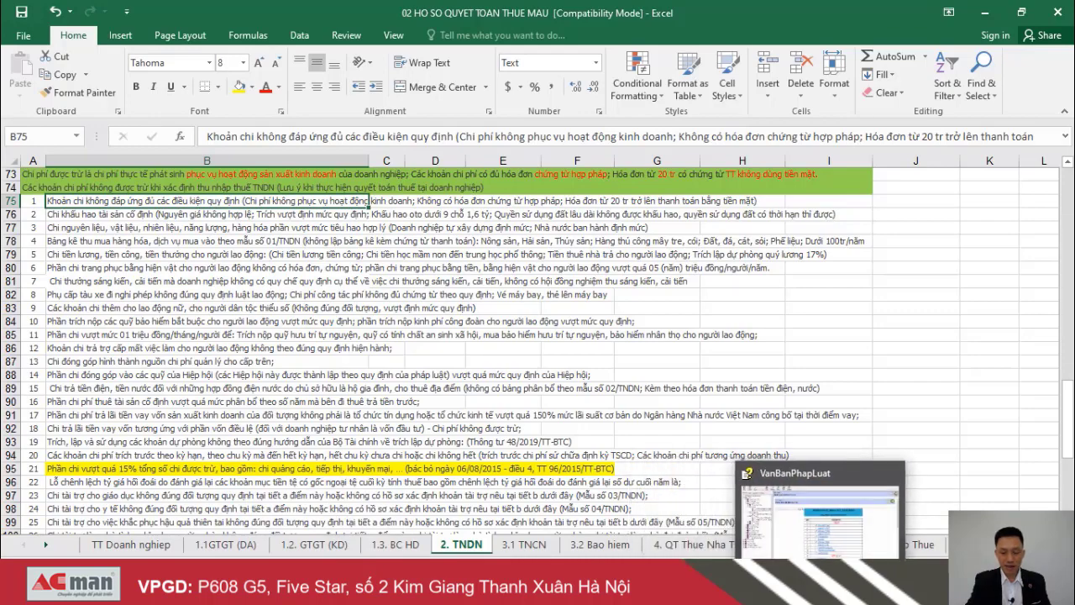
left_click(818, 512)
key("alt+Tab")
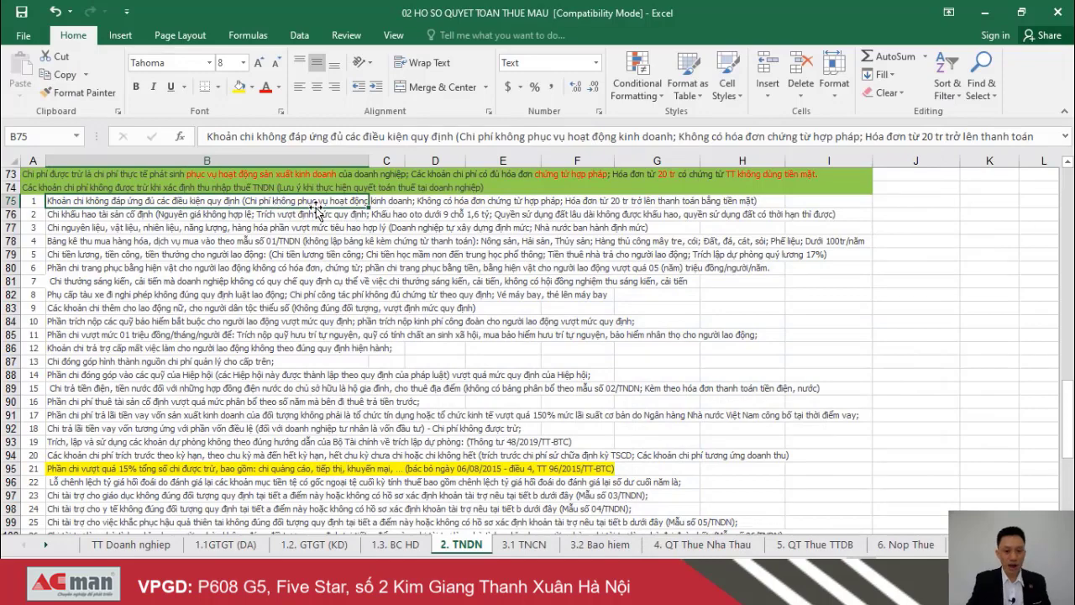
key("Up")
key("Up")
key("Up")
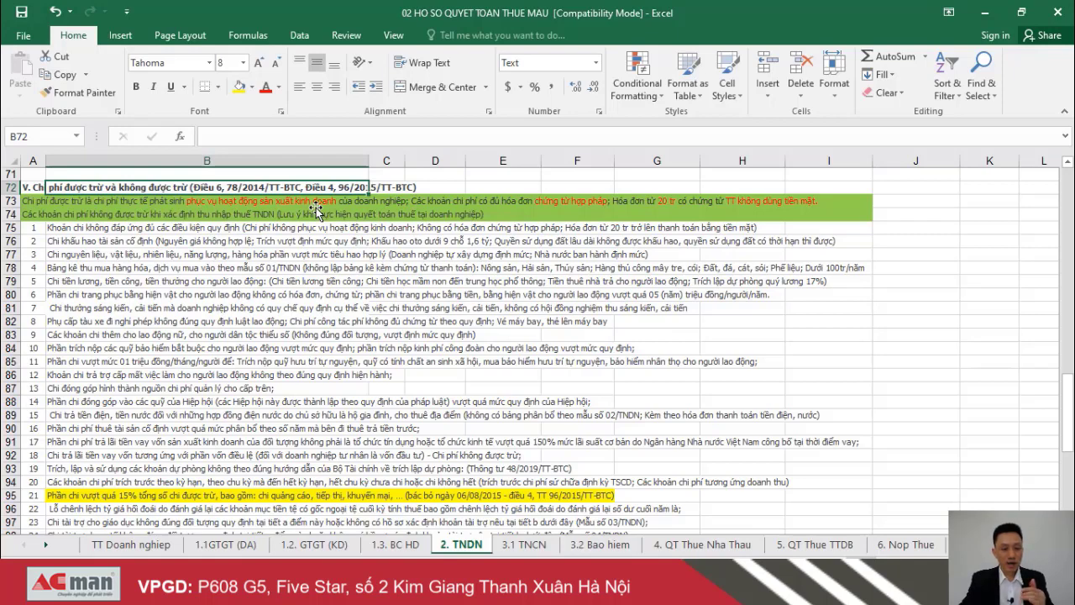
left_click(318, 206)
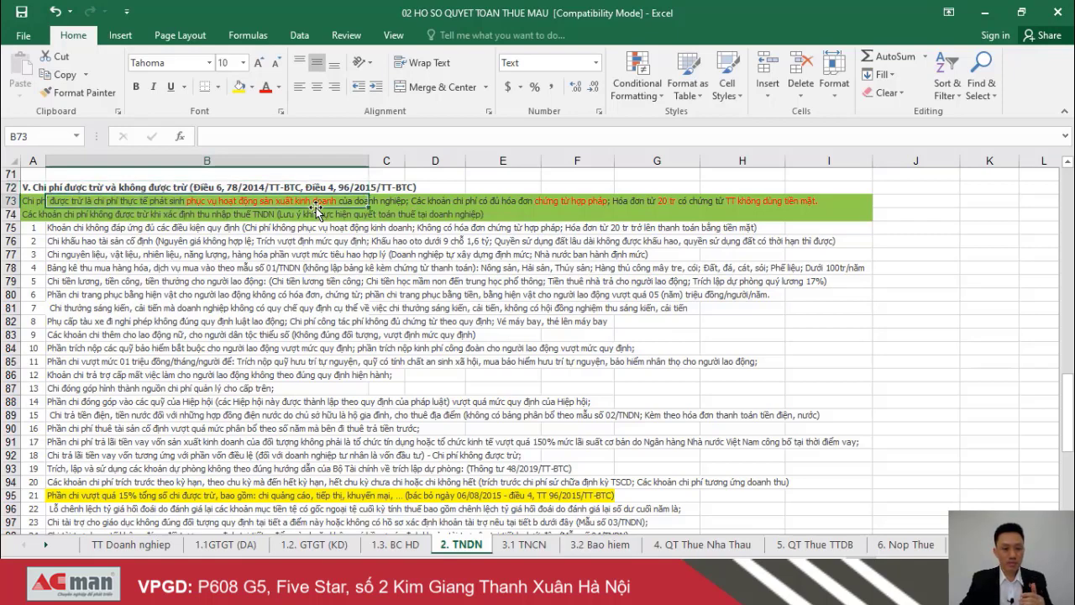
key("Escape")
key("Up")
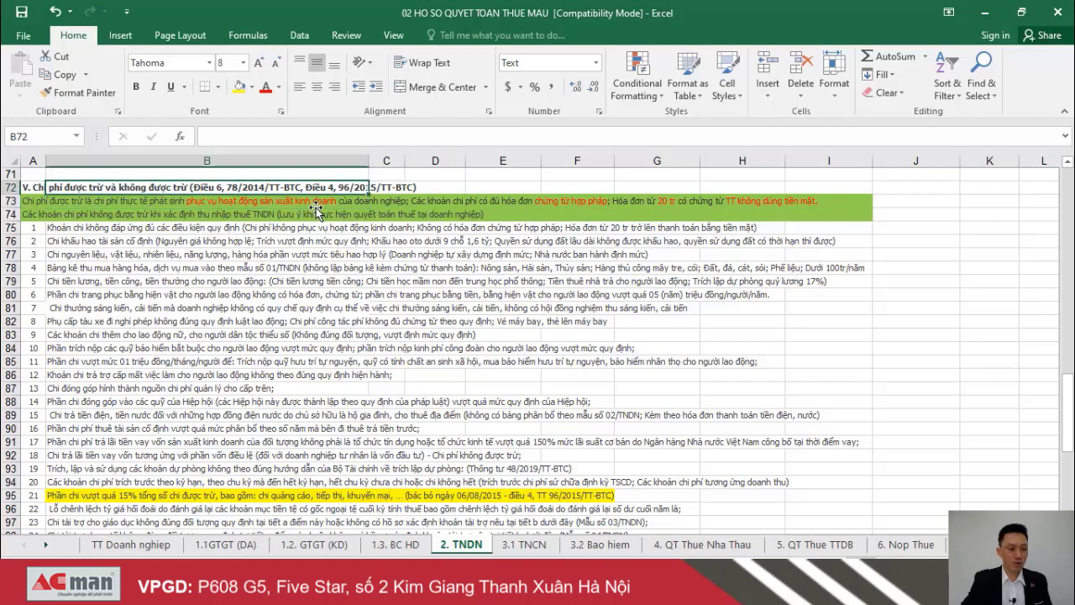
Read non-deductible expense items 1 to 13, down to contributions to the parent level's management costs
key("Left")
key("Down")
key("Down")
key("Down")
key("Down")
key("Down")
key("Down")
key("Down")
key("Down")
key("Down")
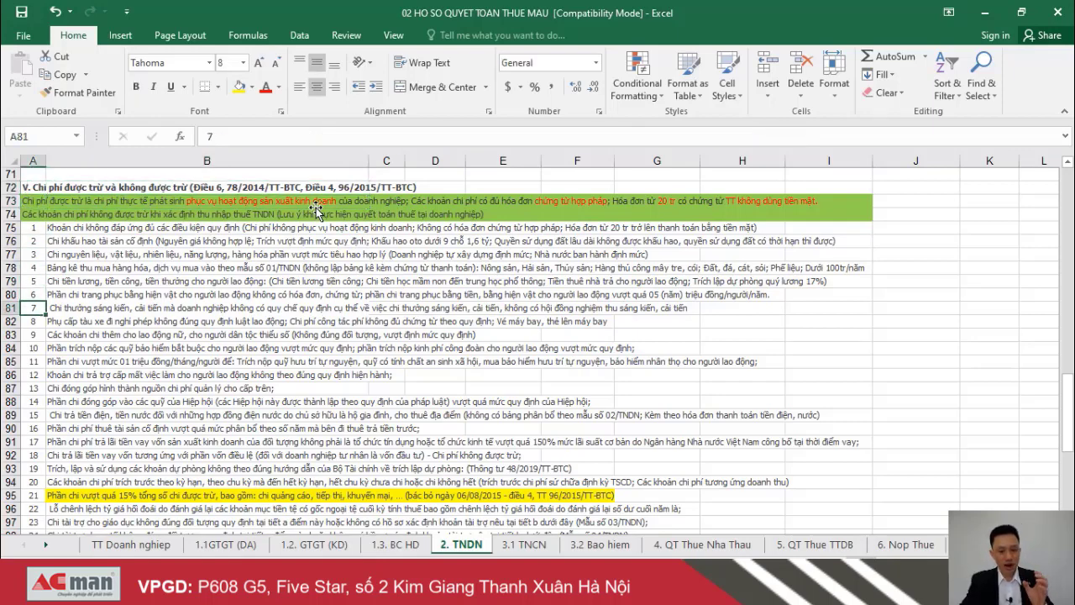
key("Down")
key("Down")
key("Down")
key("Down")
key("Down")
key("Down")
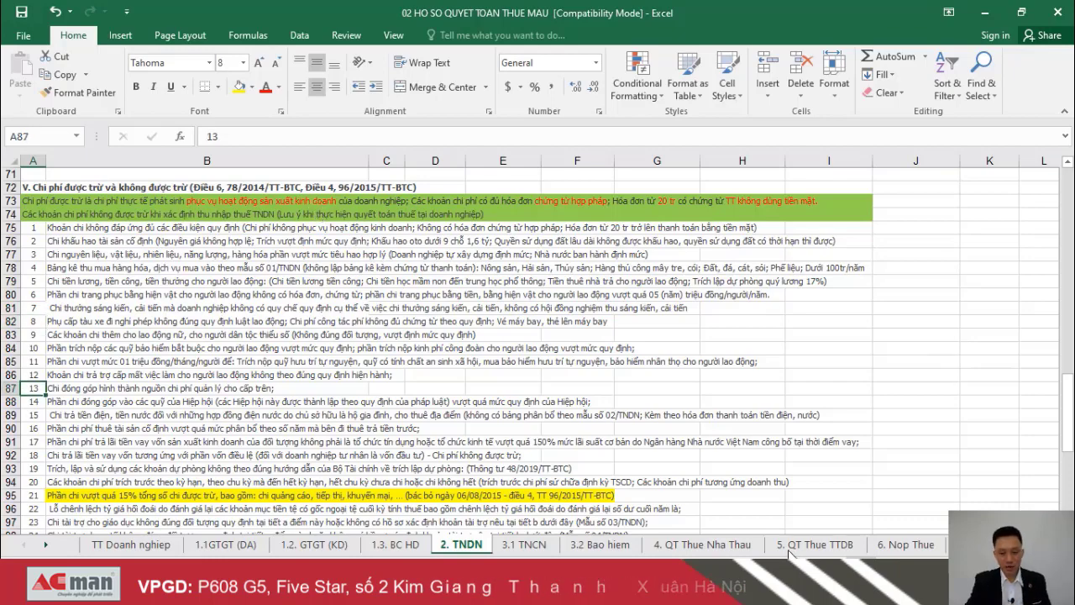
Switch to VanBanPhapLuat, open circular TT78_2014_TT-BTC under the corporate income tax circulars, and return to the Excel workbook
left_click(915, 458)
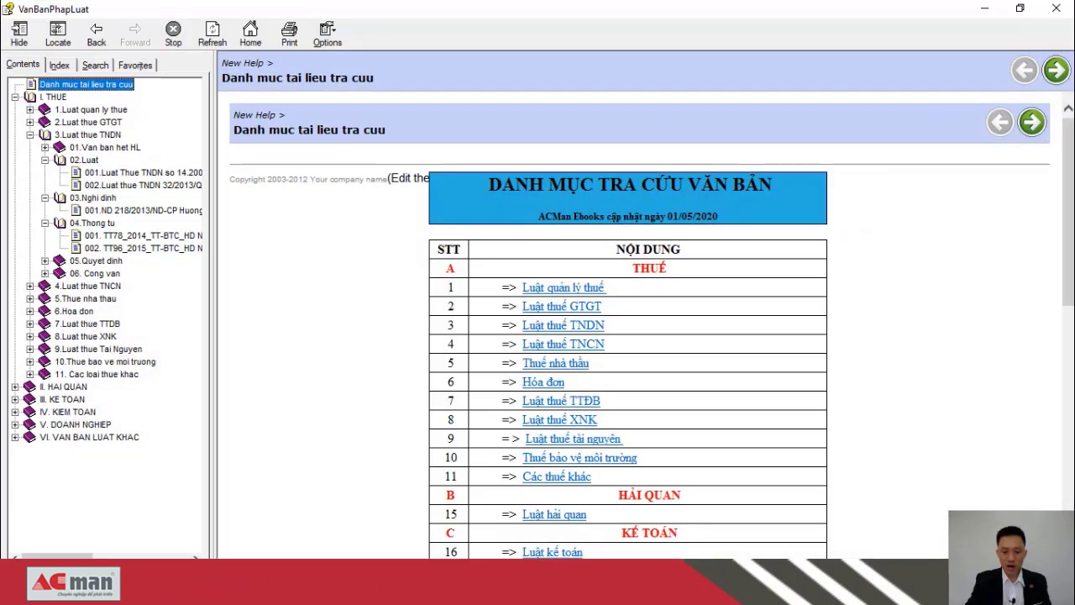
left_click(175, 238)
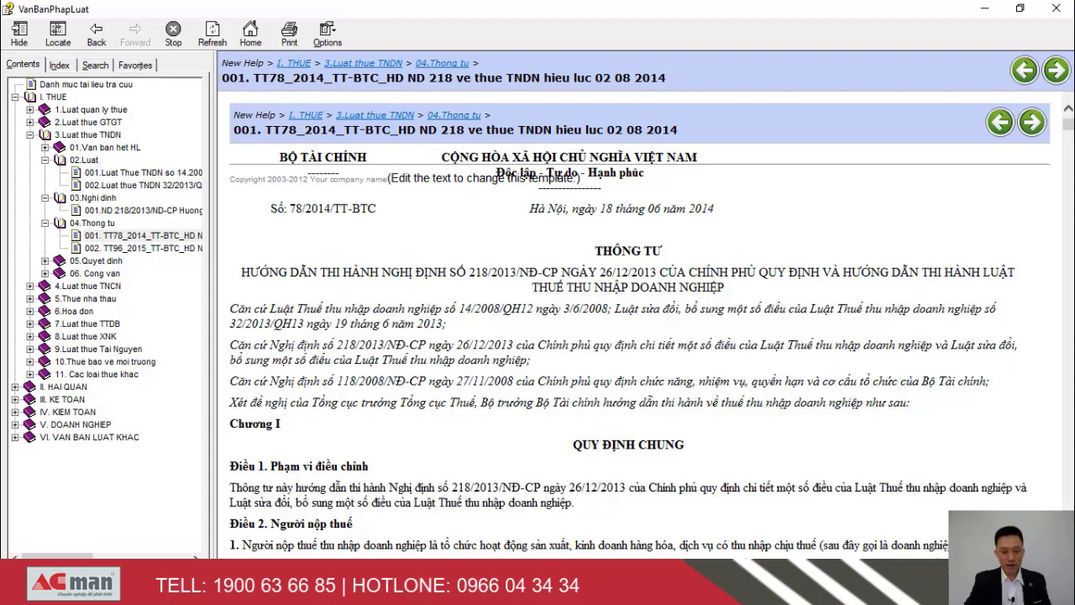
key("alt+Tab")
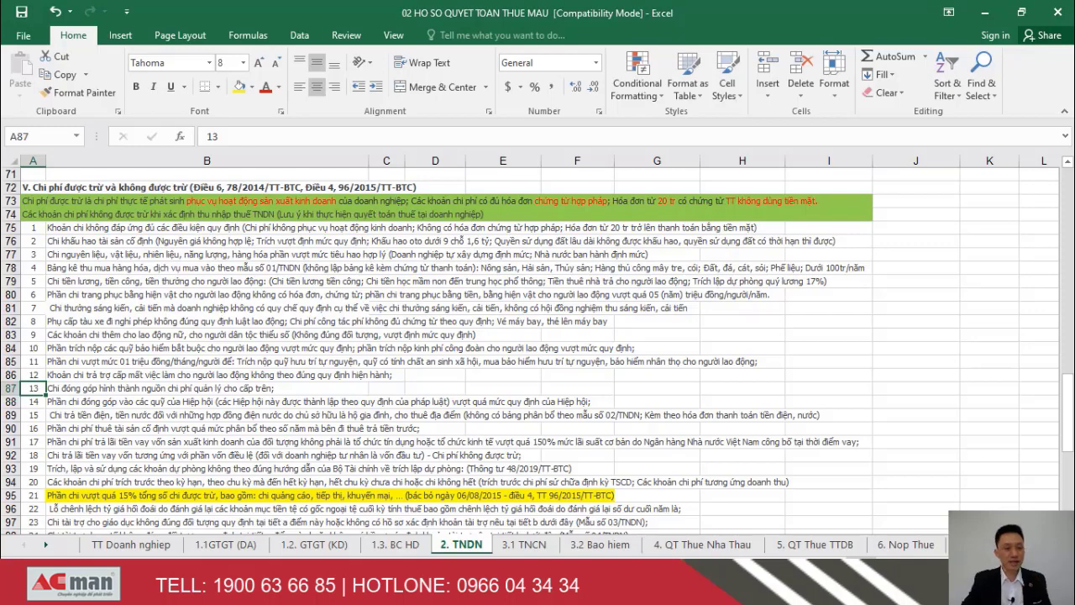
Look through the remaining non-deductible items after item 13 and the tax incentives section, down to the end of the sheet
key("Down")
key("Down")
key("Down")
key("Down")
key("Down")
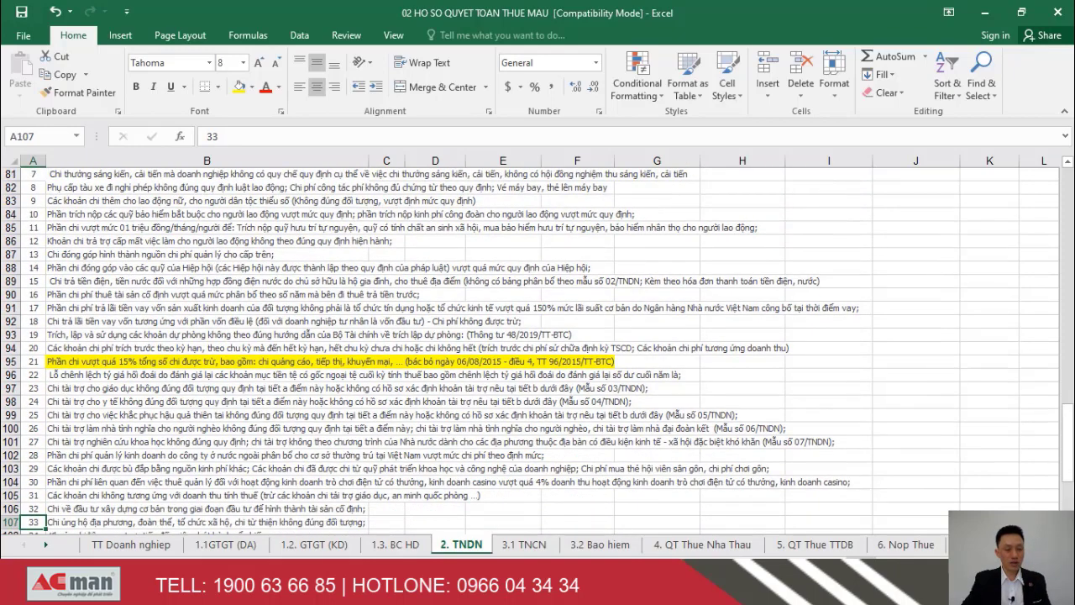
key("Down")
key("Down")
key("Down")
key("Down")
key("Down")
key("Down")
key("Down")
key("Down")
key("Down")
key("Down")
key("Down")
key("Down")
key("Down")
key("Down")
key("Down")
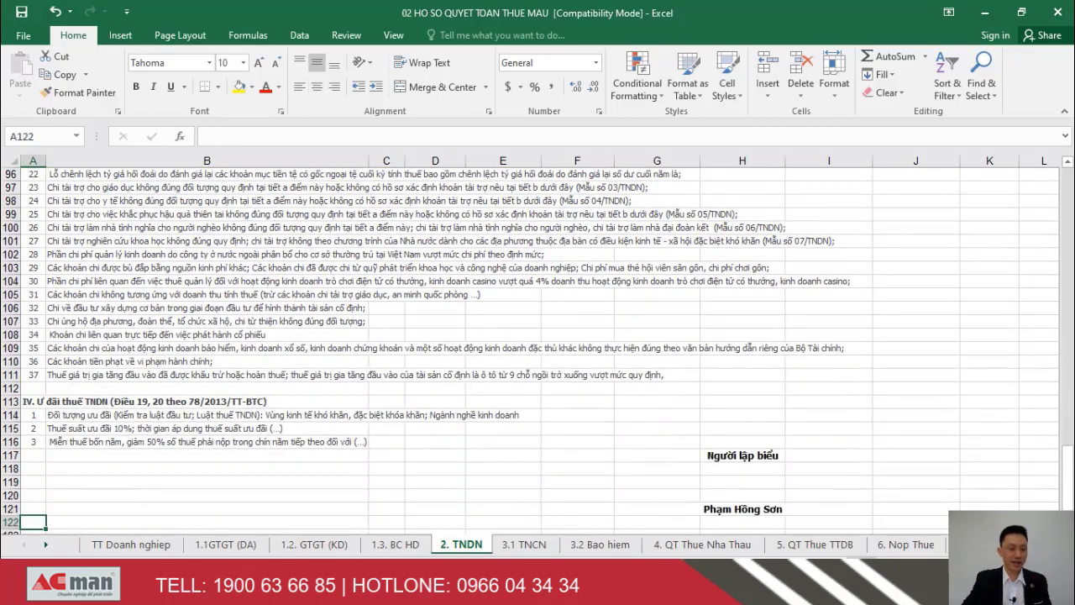
Go back up from the tax incentives section to cell A1 of the 2. TNDN sheet
key("Up")
key("Up")
key("Up")
key("Up")
key("Up")
key("Up")
key("Up")
key("Up")
key("Up")
key("Up")
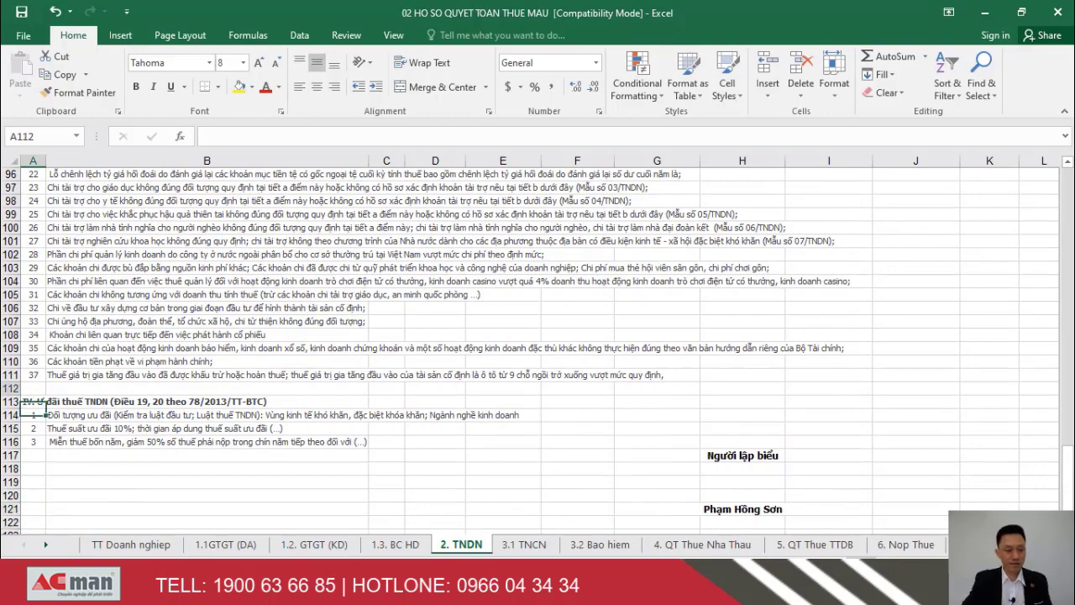
key("Up")
key("Up")
key("Up")
key("Up")
key("Up")
key("Up")
key("Up")
key("Up")
key("Up")
key("Up")
key("Up")
key("Up")
key("Up")
key("Up")
key("Up")
key("Up")
key("Up")
key("Up")
key("Up")
key("Up")
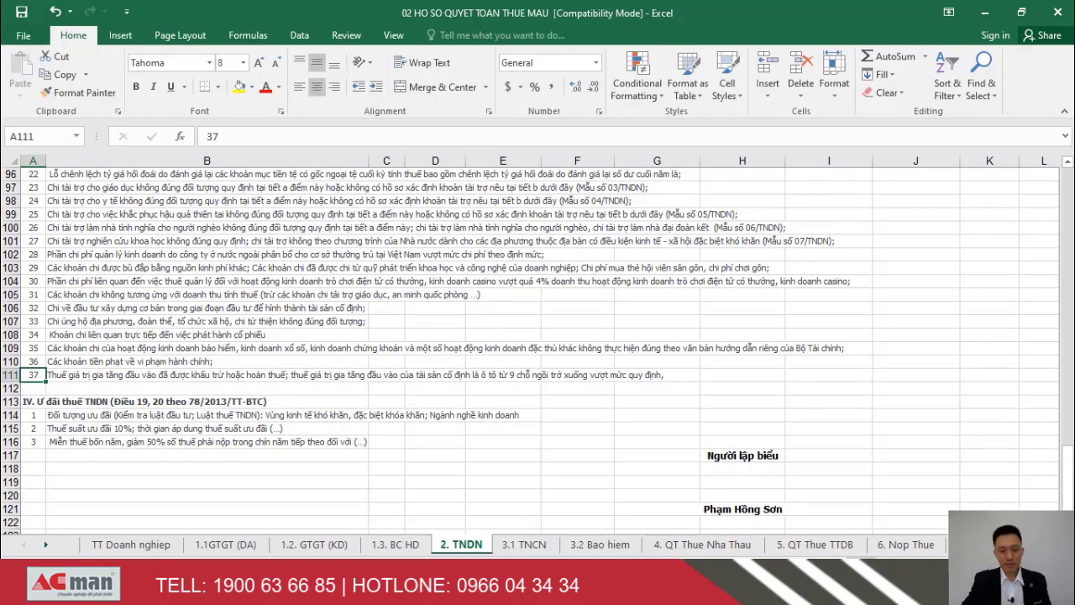
key("Up")
key("Up")
key("Up")
key("Up")
key("Up")
key("Up")
key("Up")
key("Up")
key("Up")
key("Up")
key("Up")
key("Up")
key("Up")
key("Up")
key("Up")
key("Up")
key("Up")
key("Up")
key("Up")
key("Up")
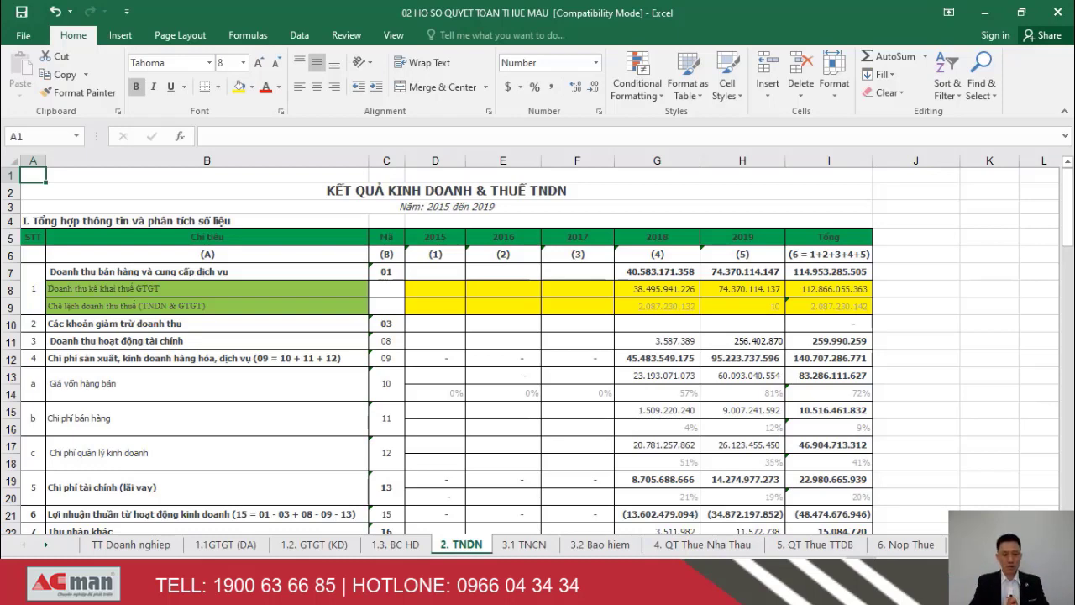
Review the sales and service revenue row across the yearly columns from 2015 to the total
left_click(561, 271)
key("Left")
key("Left")
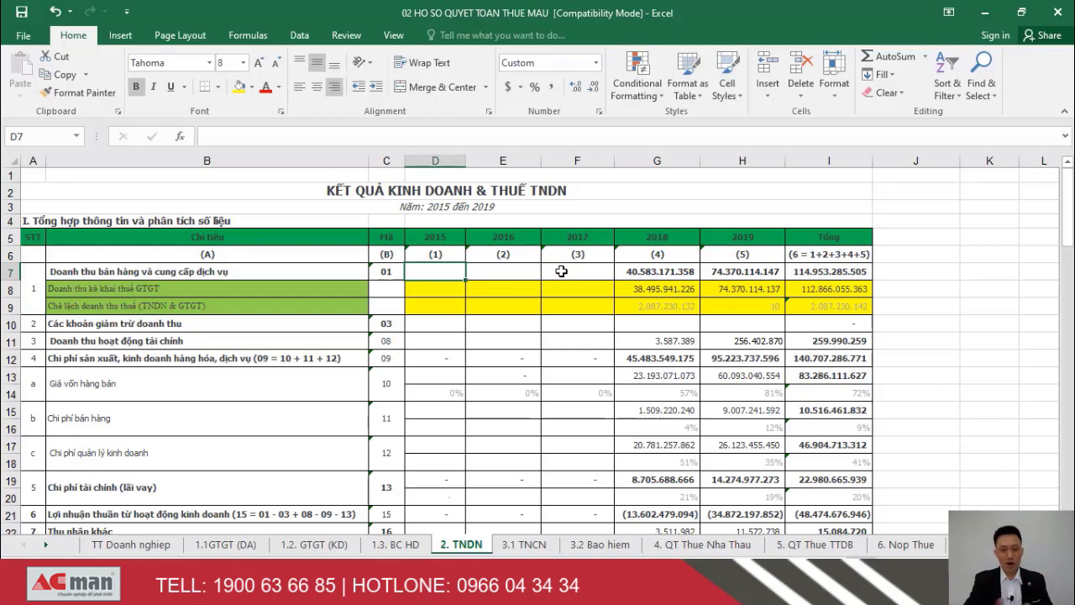
key("Right")
key("Right")
key("Right")
key("Right")
key("Right")
key("Right")
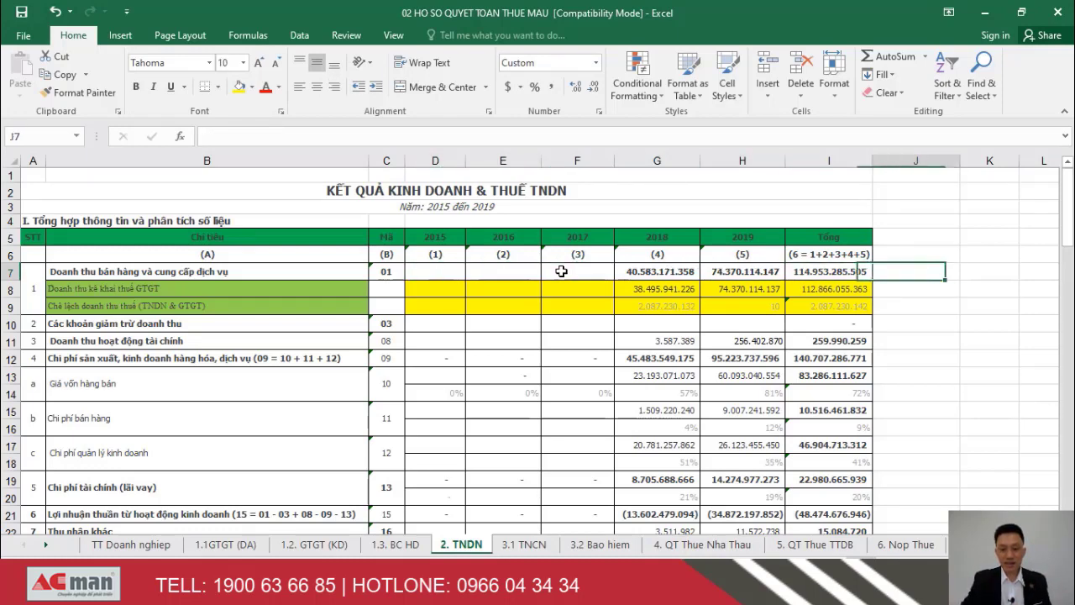
key("Left")
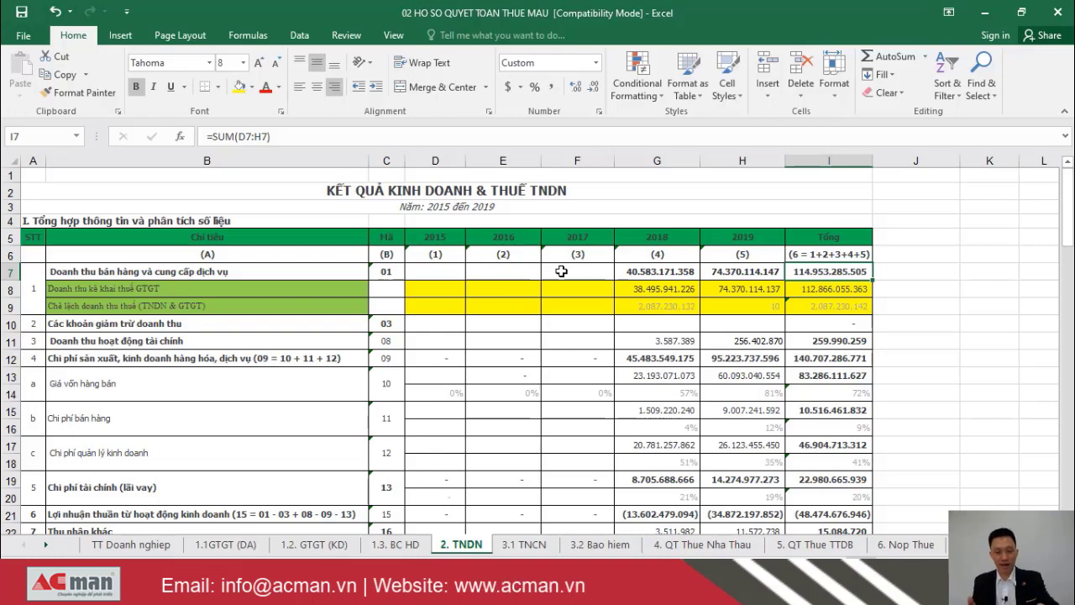
Review the sales and service revenue figures for 2018 and 2019 alongside the empty 2017 cell
left_click(647, 271)
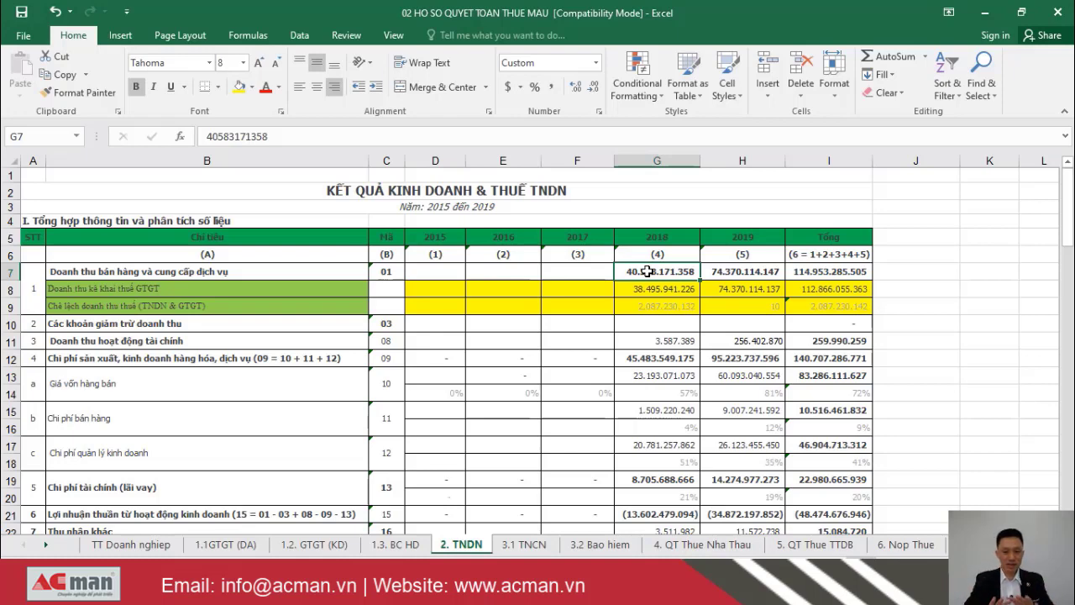
key("shift+Left")
key("shift+Left")
key("shift+Left")
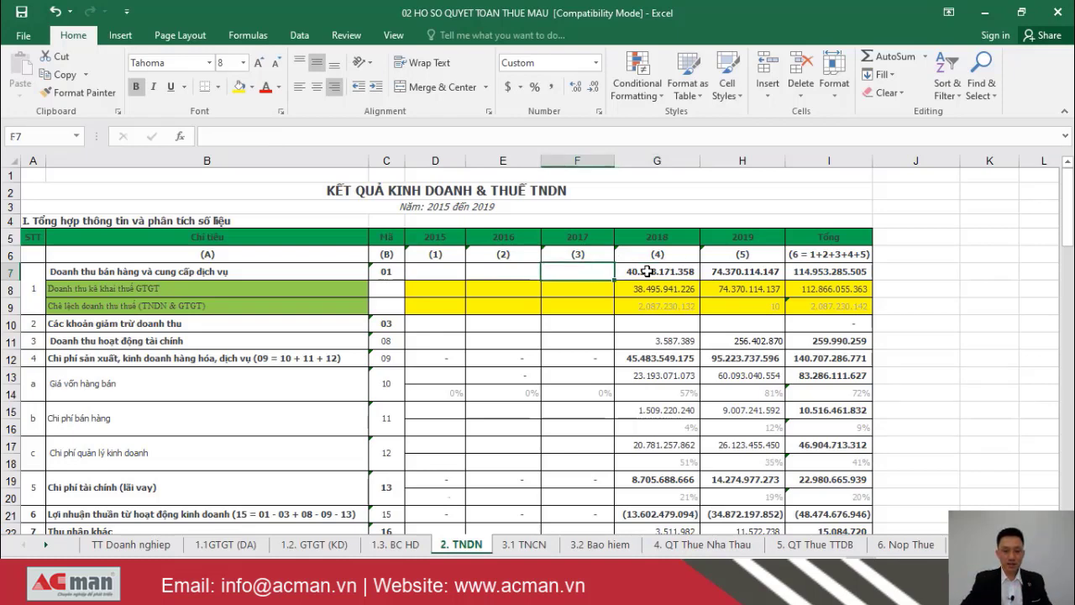
key("shift+Right")
key("shift+Right")
key("shift+Right")
key("Right")
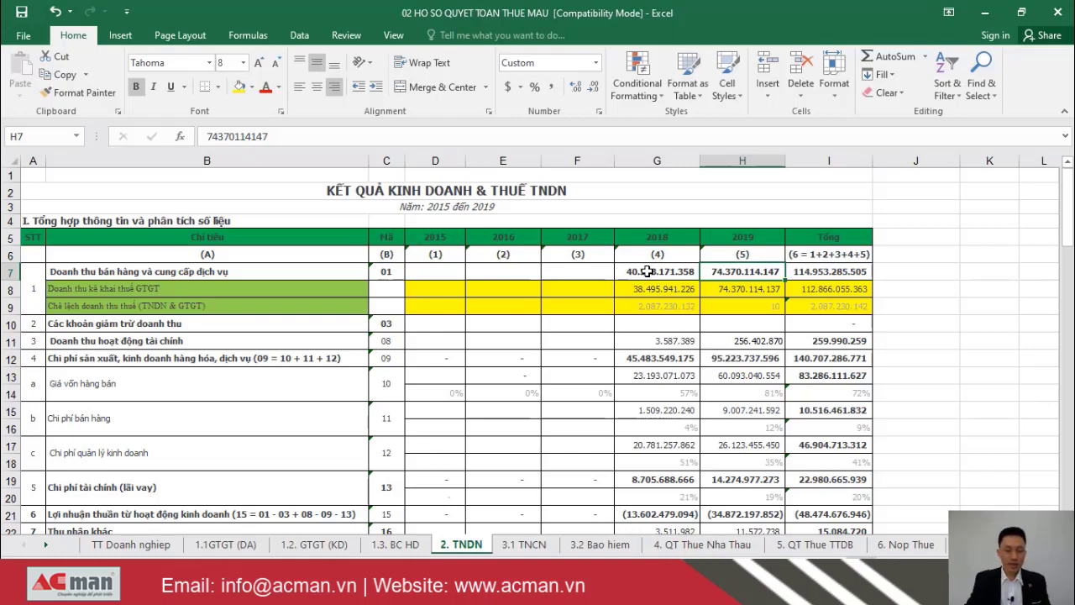
Examine the rows from the VAT revenue comparison down to the 2018 cost of goods sold in cell G13
key("Left")
key("Left")
key("Left")
key("Left")
key("Down")
key("Down")
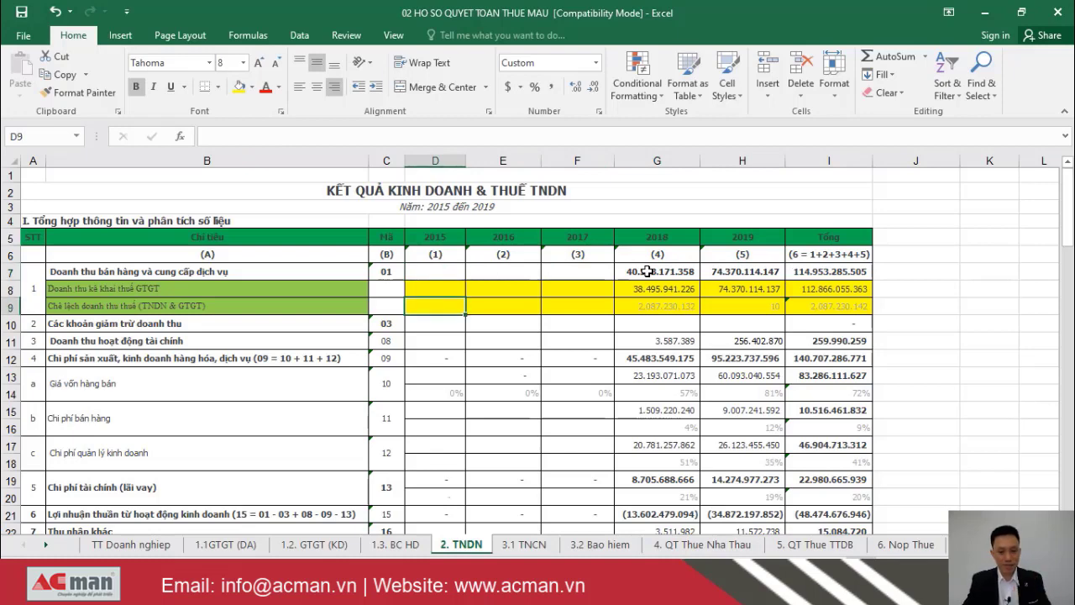
key("Down")
key("Down")
key("Down")
key("Down")
key("Right")
key("Right")
key("Right")
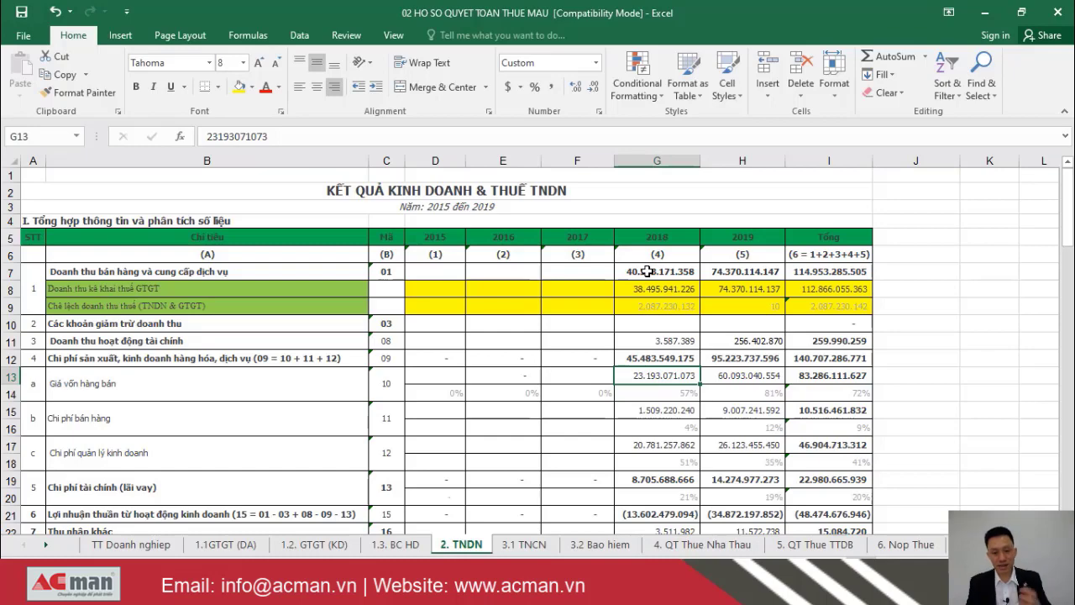
Review the 2018 column from cost of goods sold through expenses and profit after tax, down to the notes row
key("Down")
key("Down")
key("Down")
key("Down")
key("Down")
key("Down")
key("Down")
key("Down")
key("Down")
key("Down")
key("Down")
key("Down")
key("Down")
key("Down")
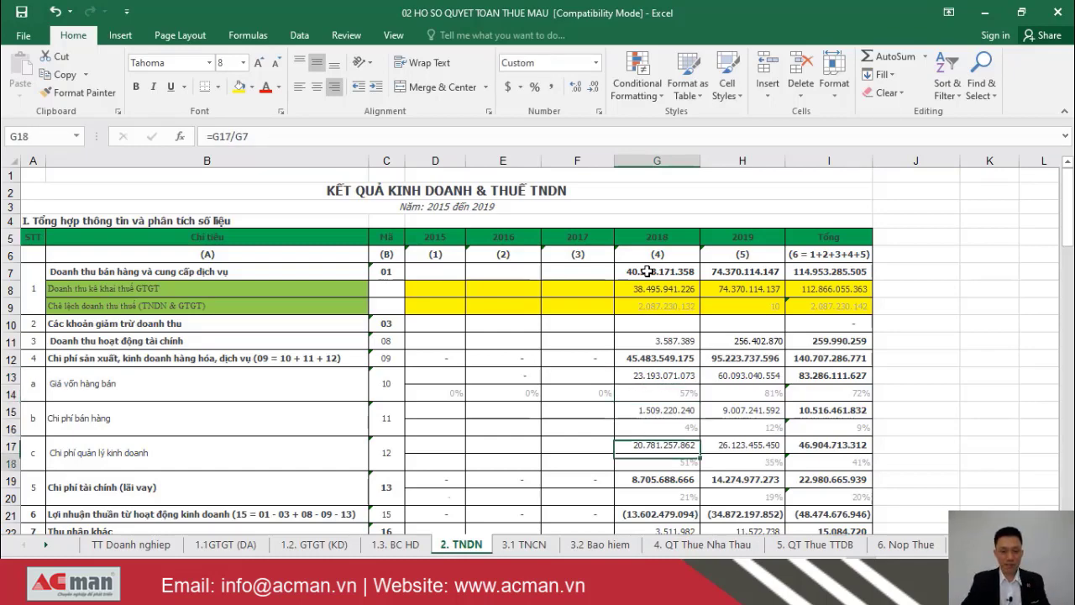
key("Down")
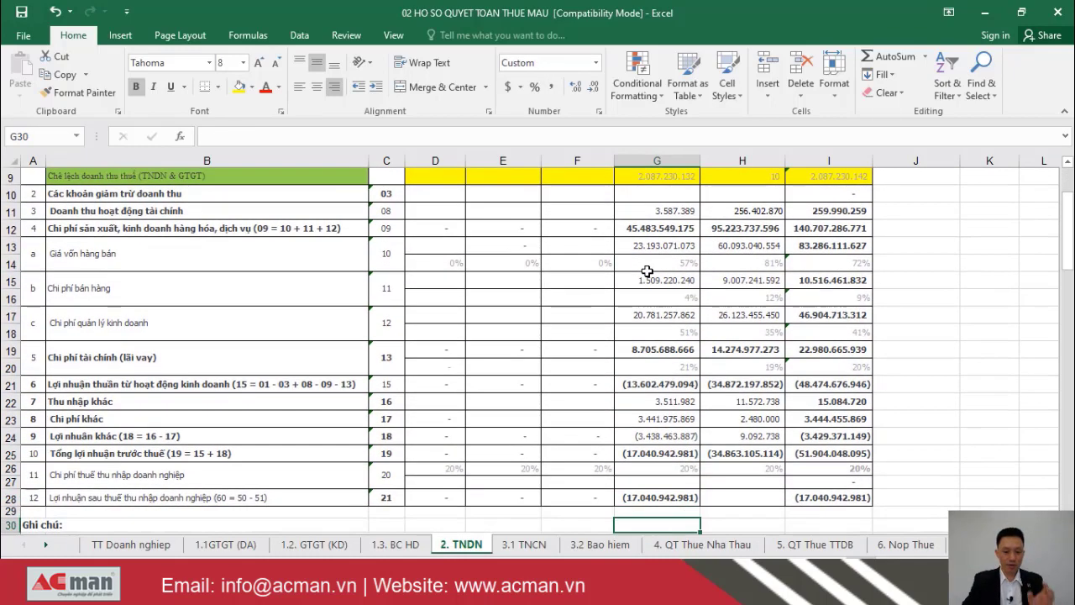
Go back up from the notes row to the first row of the 2. TNDN sheet
key("ctrl+Up")
key("ctrl+Up")
key("ctrl+Up")
key("ctrl+Up")
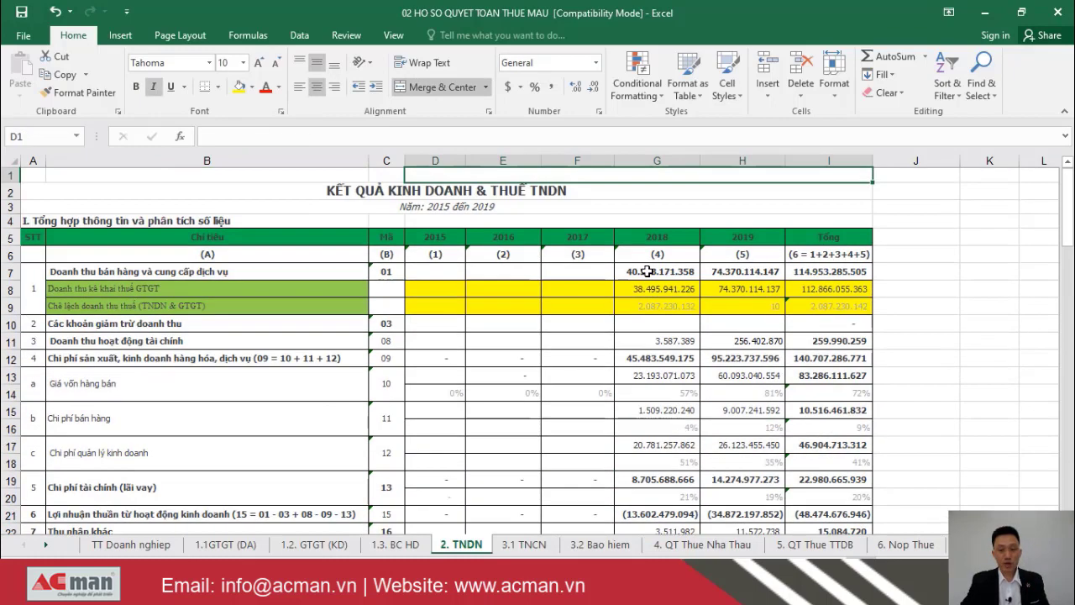